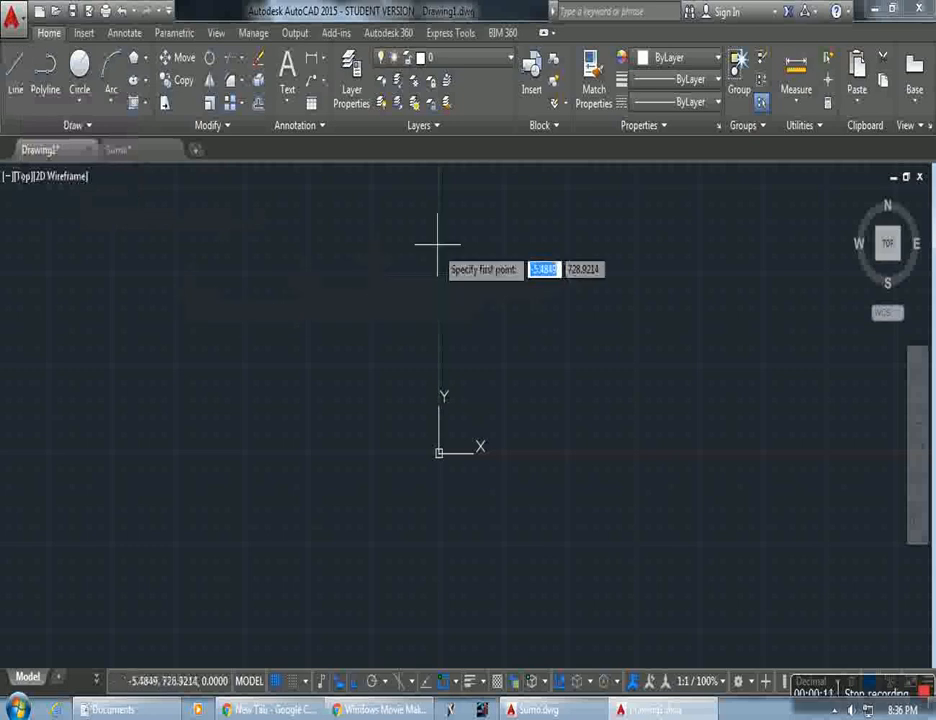
With Ortho mode on, draw a closed 50 by 50 square from four connected segments using the Line command
{"action": "left_click", "coordinate": [507, 280]}
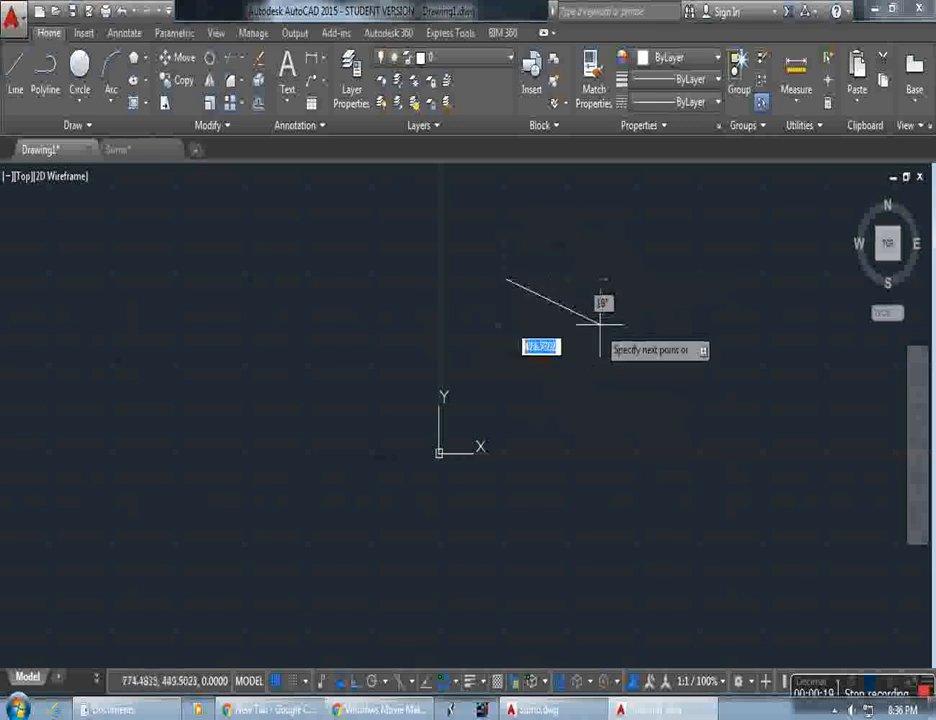
{"action": "key", "text": "F8"}
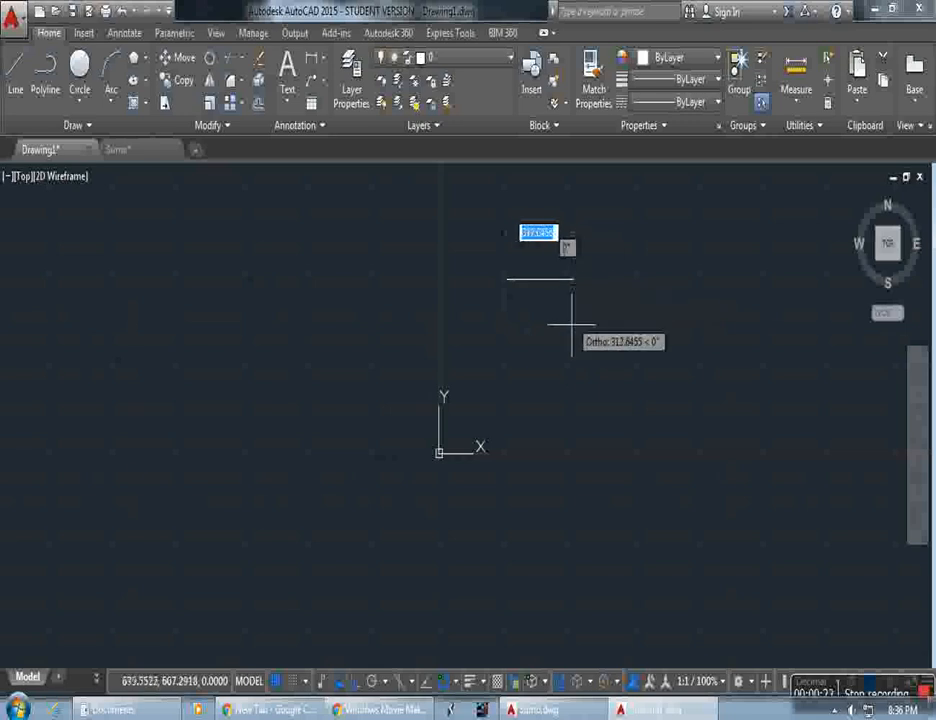
{"action": "type", "text": "50"}
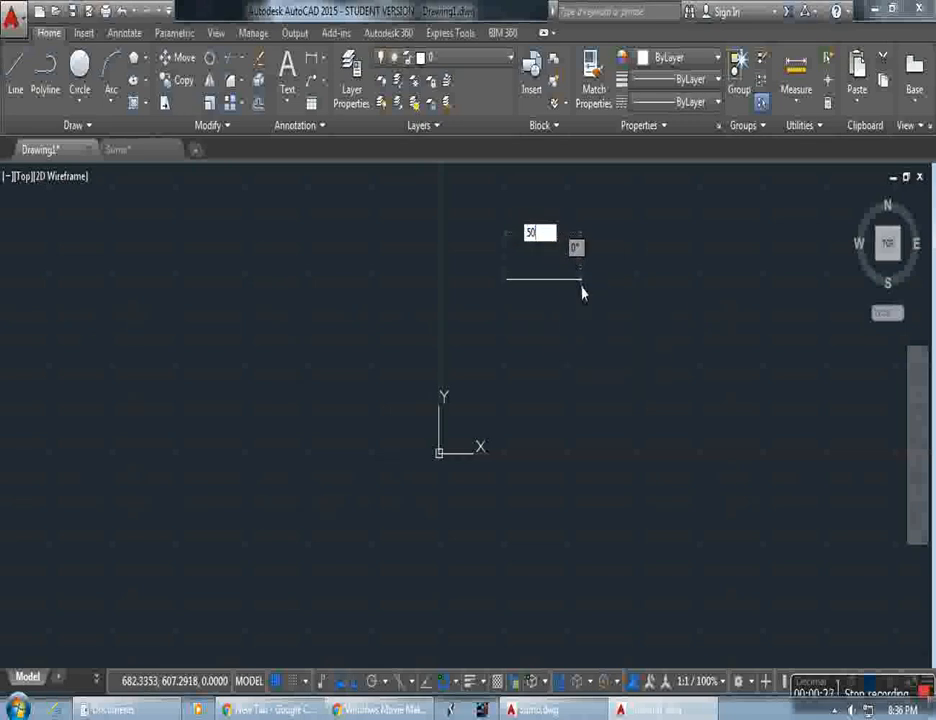
{"action": "key", "text": "Return"}
{"action": "scroll", "coordinate": [539, 309], "scroll_direction": "up", "scroll_amount": 5}
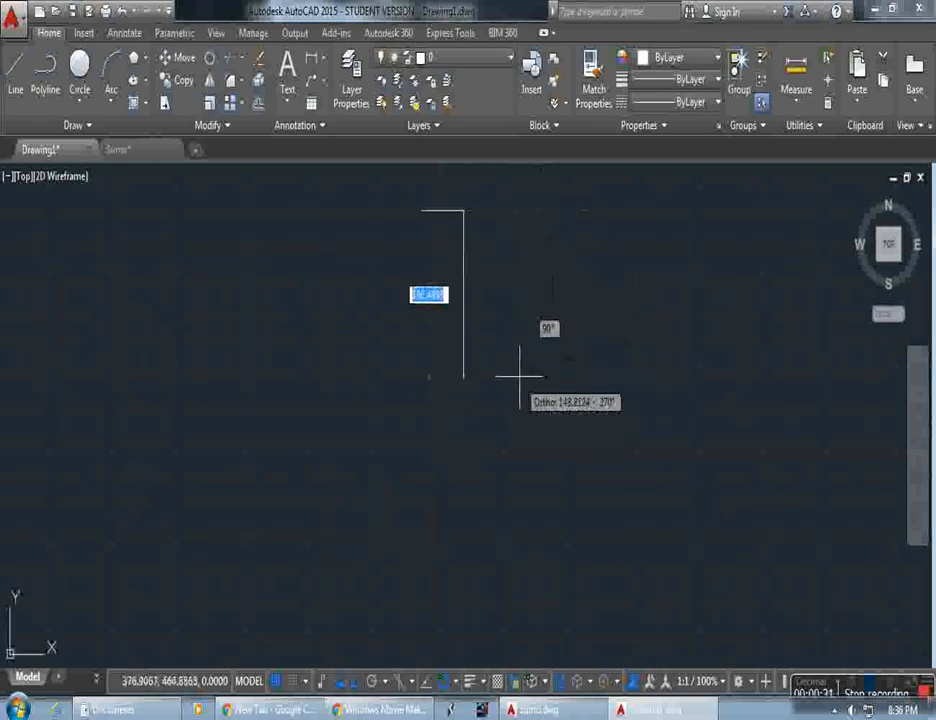
{"action": "scroll", "coordinate": [438, 167], "scroll_direction": "up", "scroll_amount": 4}
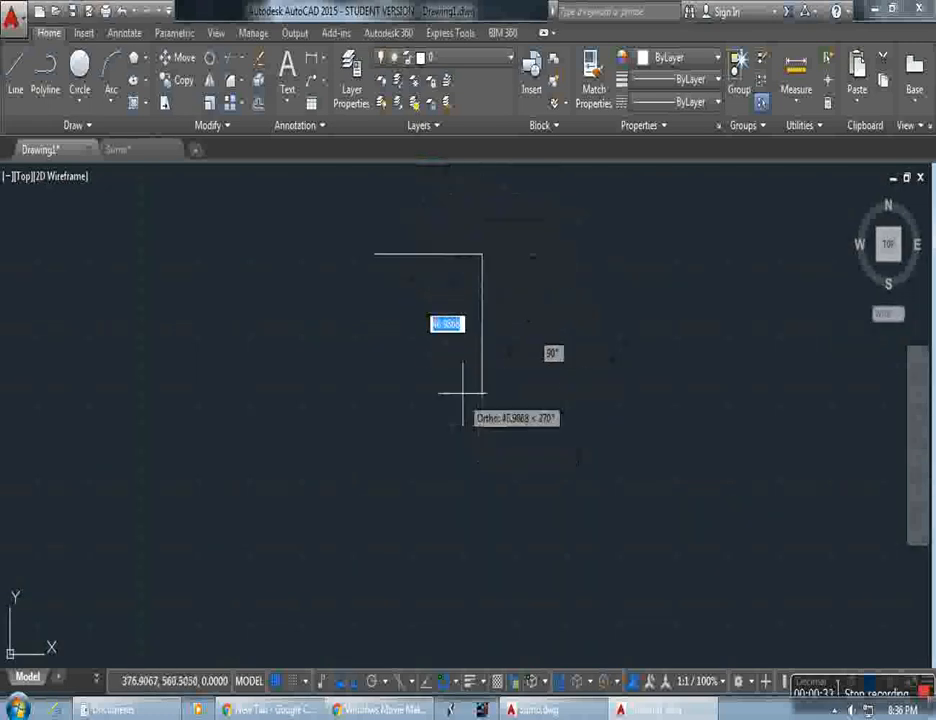
{"action": "type", "text": "50"}
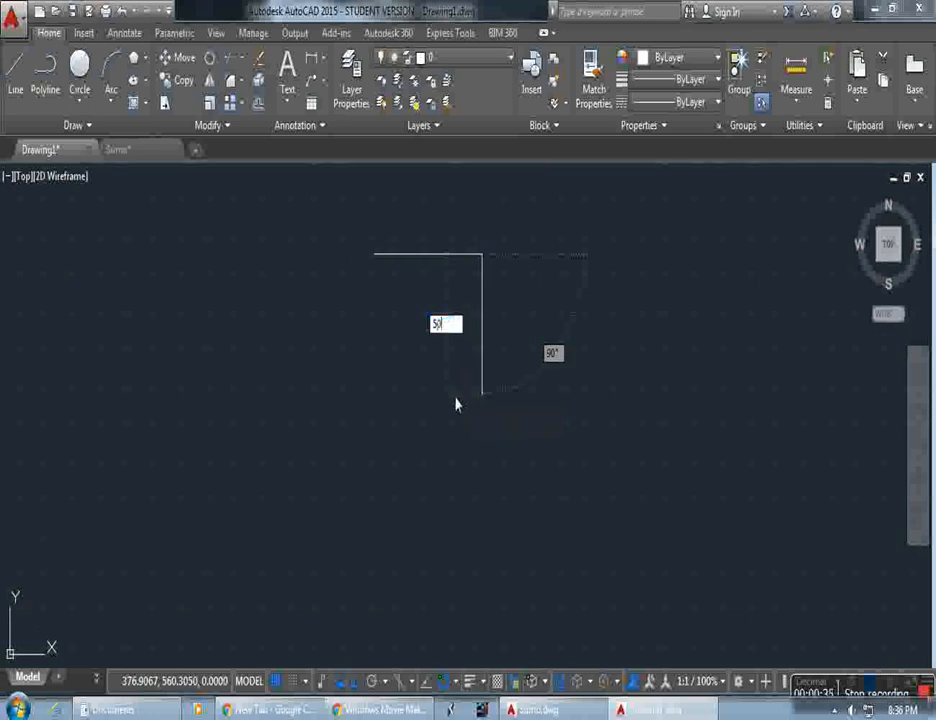
{"action": "key", "text": "Return"}
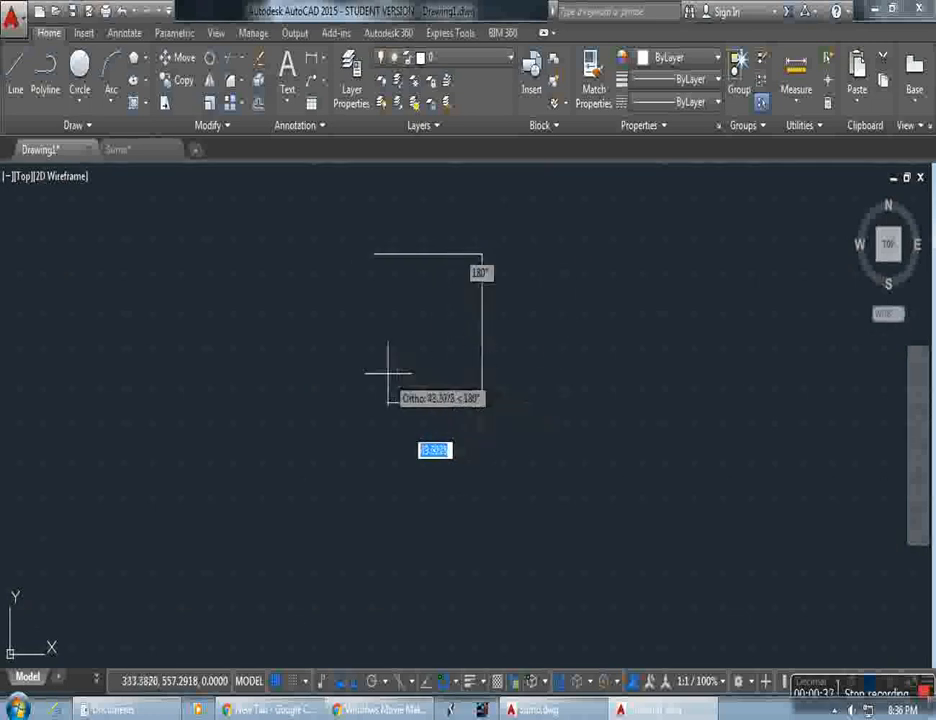
{"action": "type", "text": "50"}
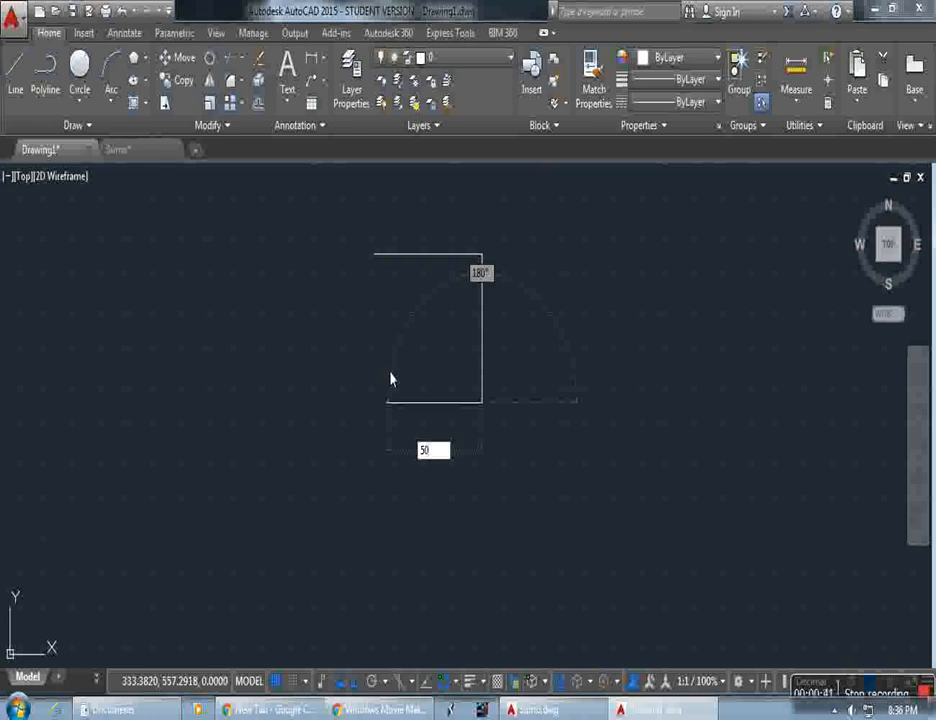
{"action": "key", "text": "Return"}
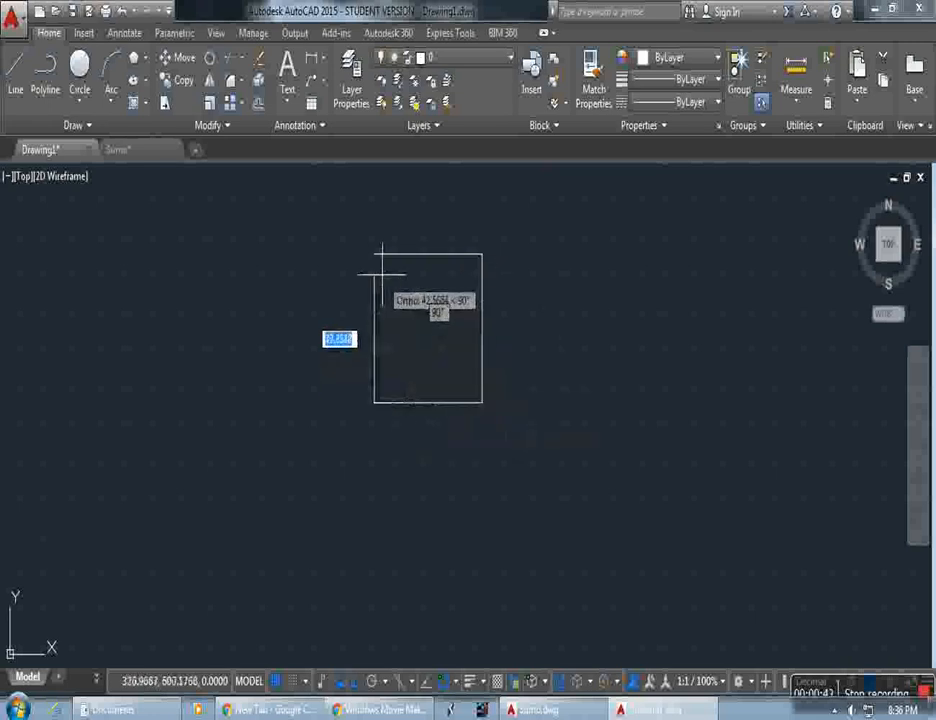
{"action": "left_click", "coordinate": [375, 253]}
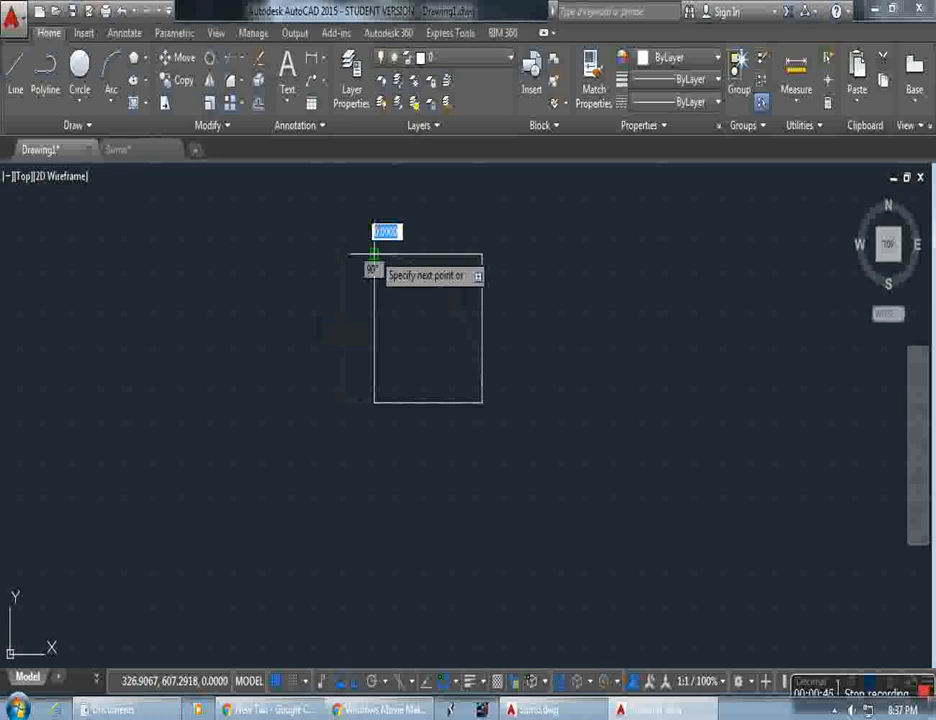
{"action": "key", "text": "Escape"}
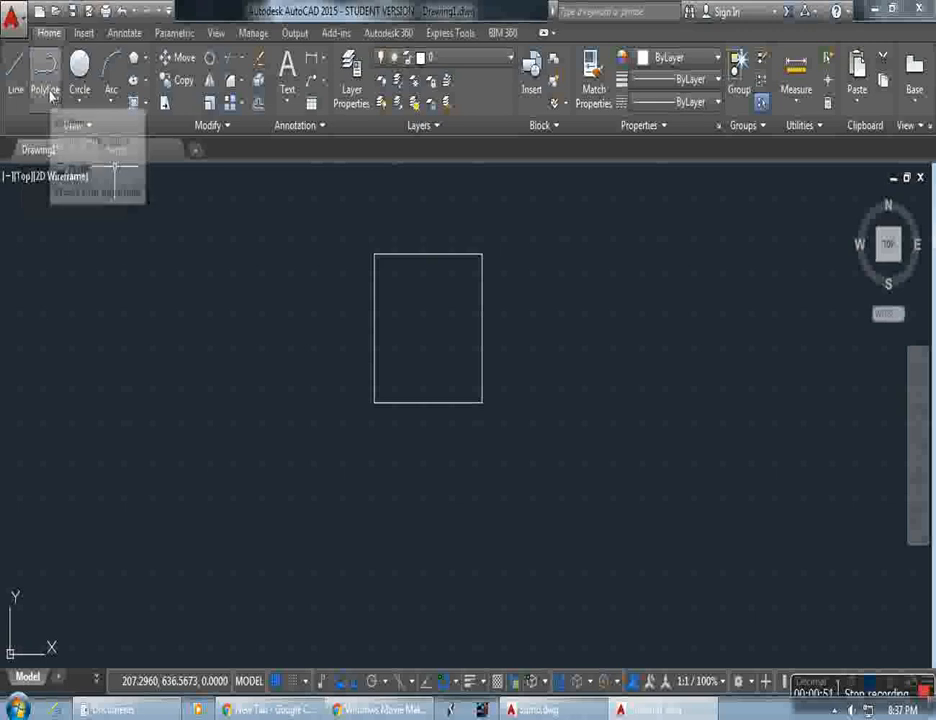
Draw a closed 50 by 50 square with the Polyline command, to the right of the line-built square
{"action": "left_click", "coordinate": [45, 72]}
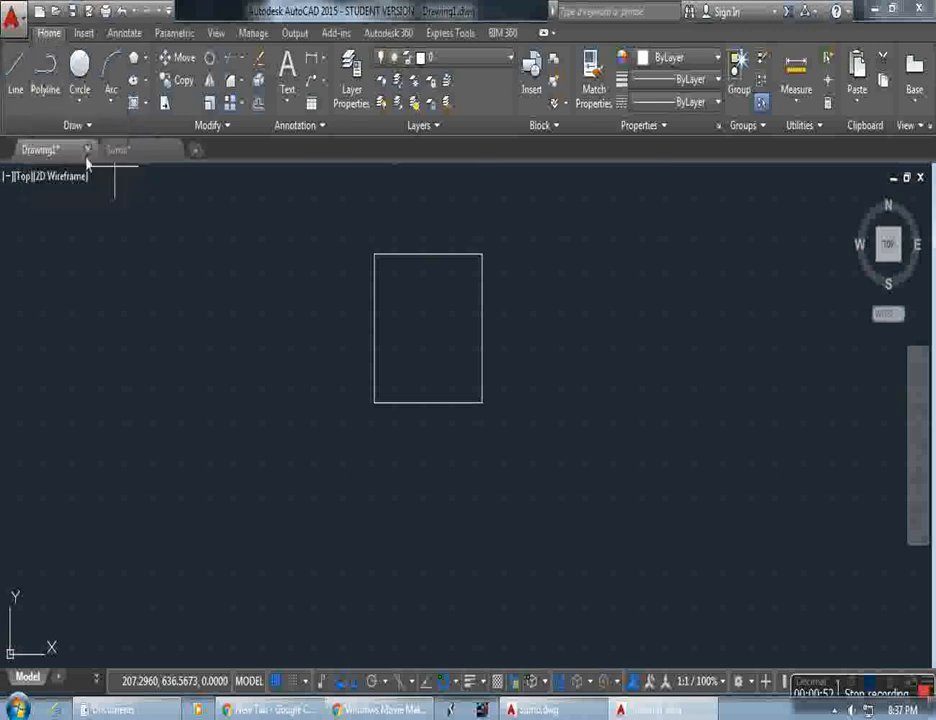
{"action": "left_click", "coordinate": [533, 257]}
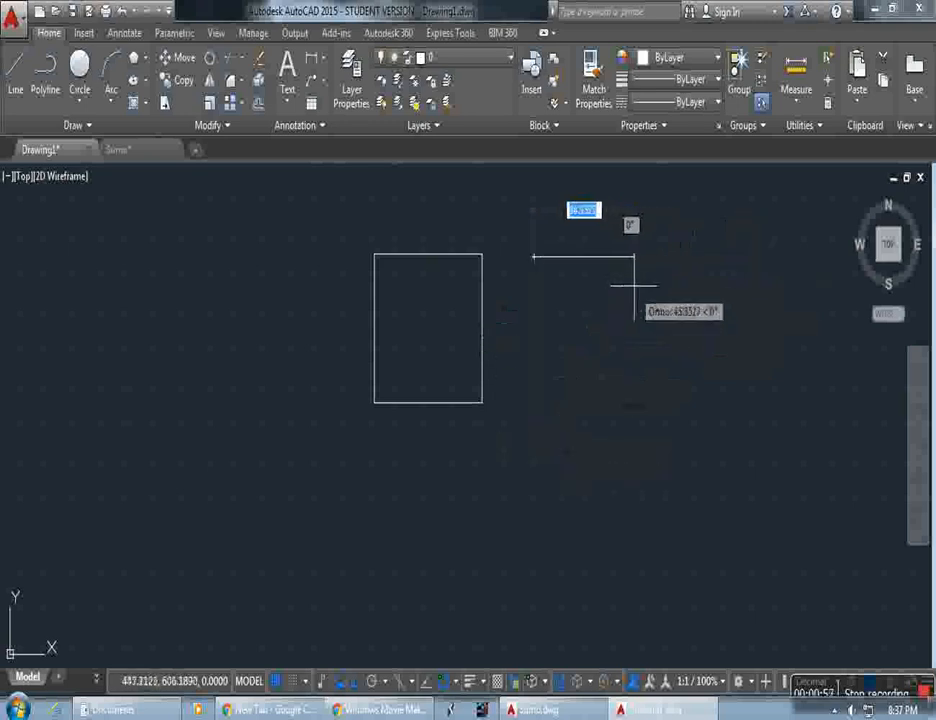
{"action": "type", "text": "50"}
{"action": "key", "text": "Return"}
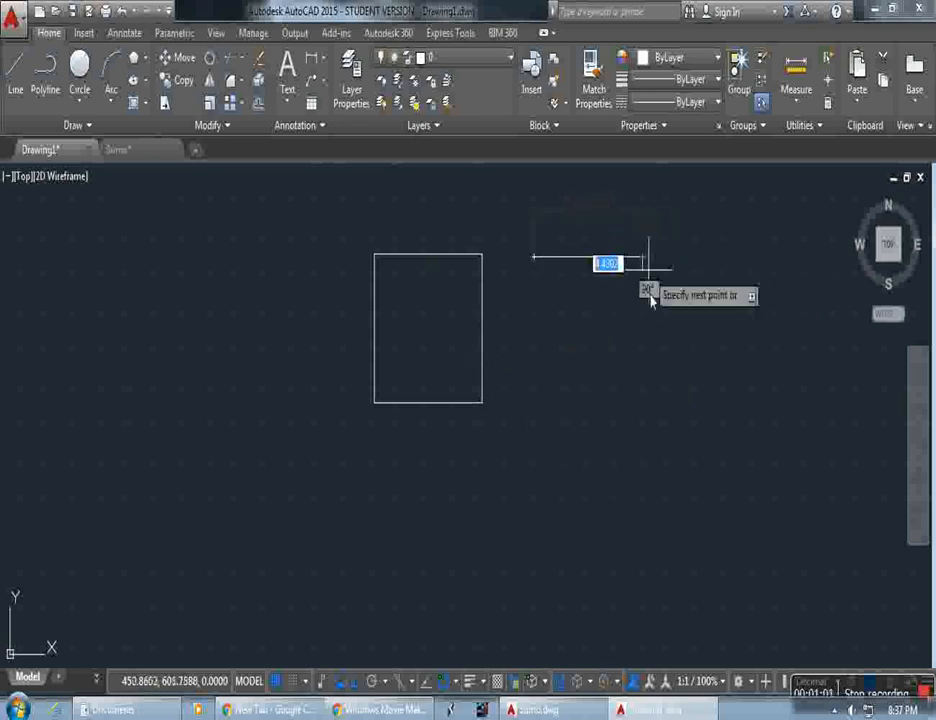
{"action": "type", "text": "5"}
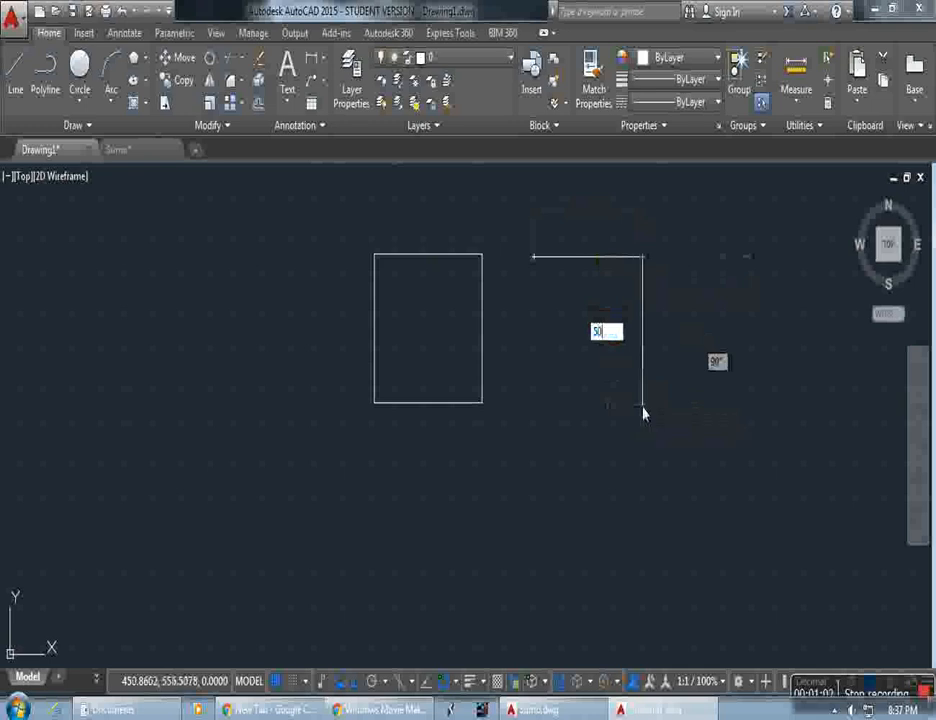
{"action": "type", "text": "0"}
{"action": "key", "text": "Return"}
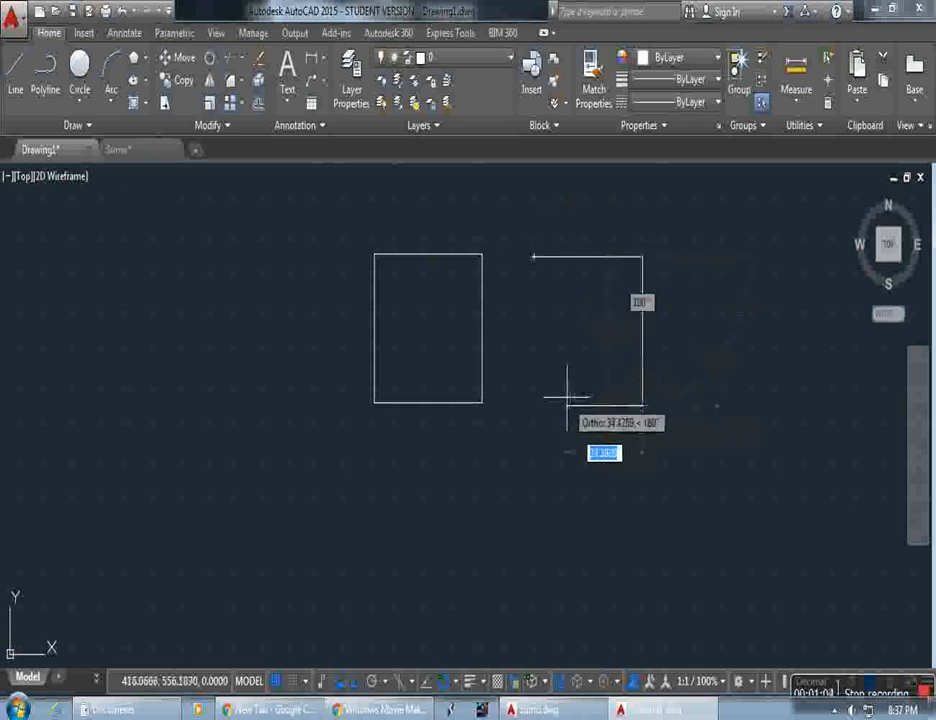
{"action": "type", "text": "50"}
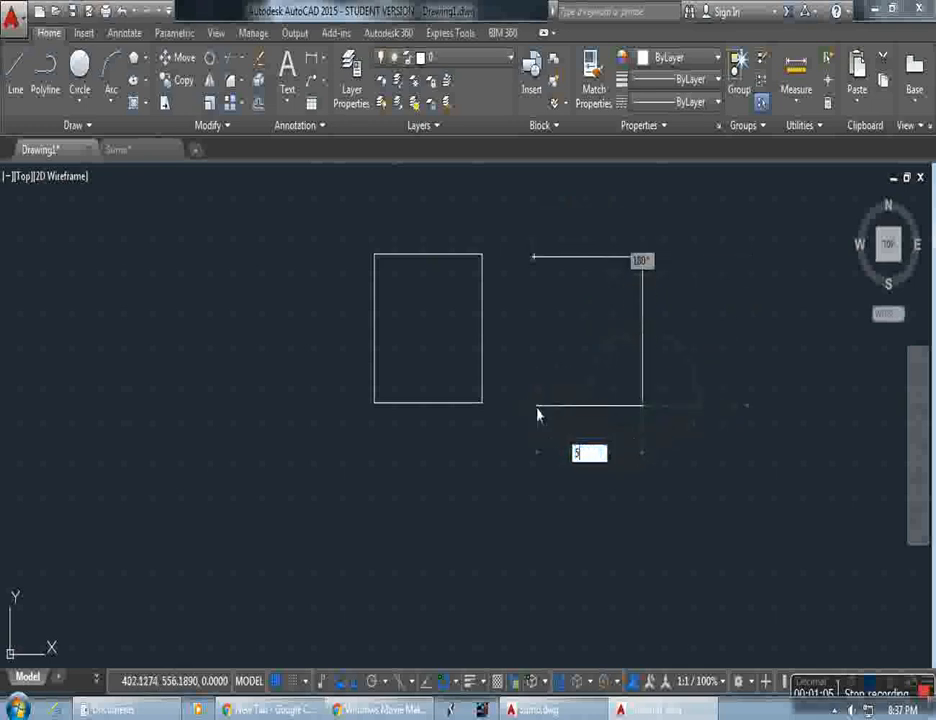
{"action": "key", "text": "Return"}
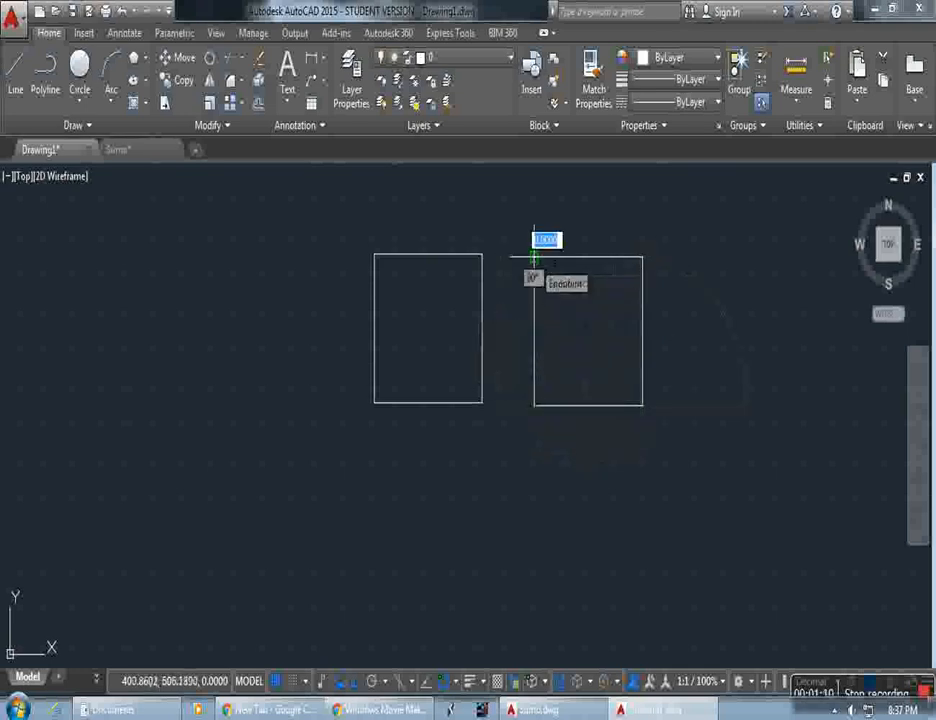
{"action": "left_click", "coordinate": [534, 258]}
{"action": "key", "text": "Return"}
Select the polyline square and the separate sides of the line-built square to compare how they select, and clear the selection
{"action": "left_click", "coordinate": [645, 375]}
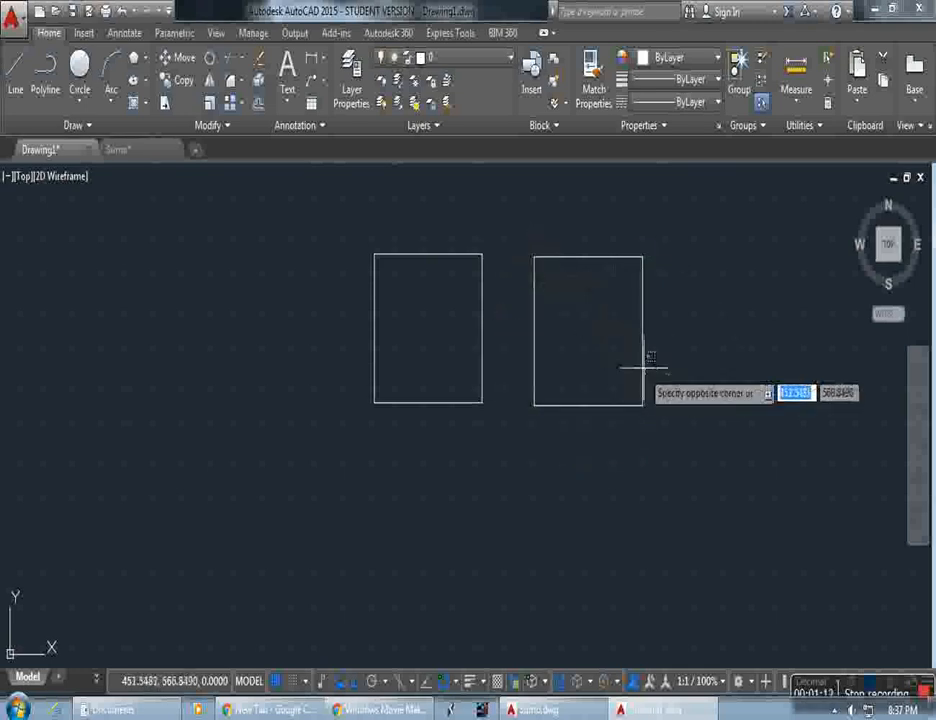
{"action": "left_click", "coordinate": [642, 370]}
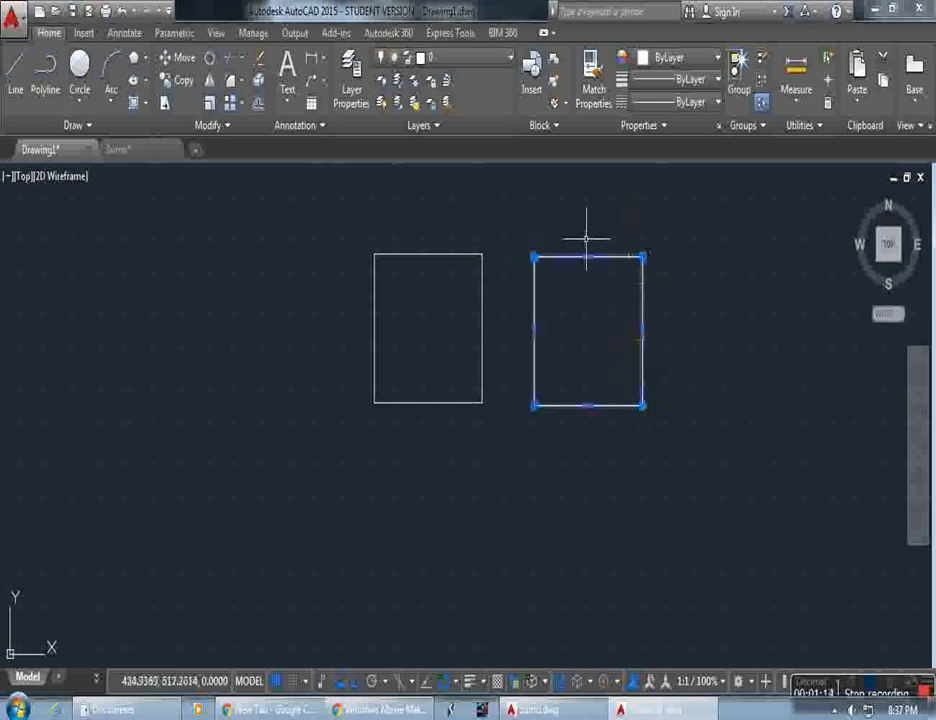
{"action": "left_click", "coordinate": [483, 356]}
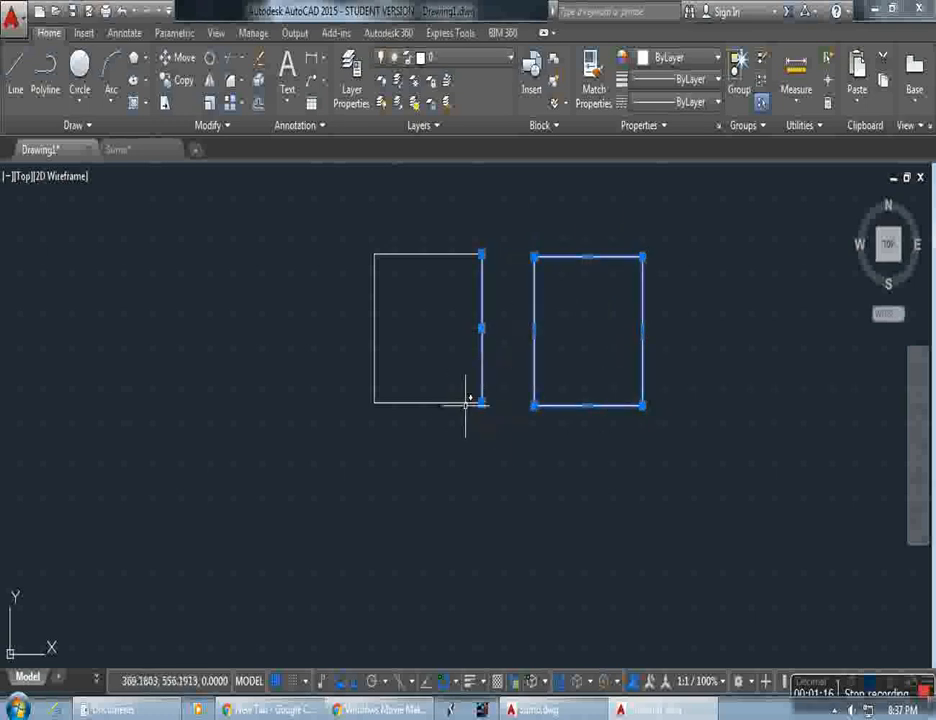
{"action": "left_click", "coordinate": [375, 318]}
{"action": "left_click", "coordinate": [436, 254]}
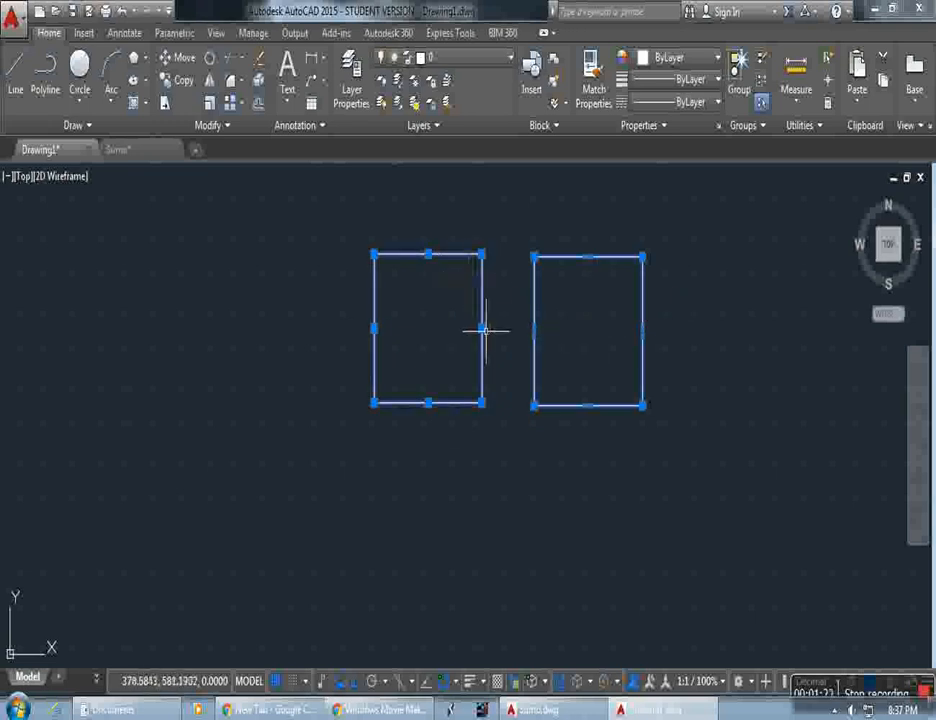
{"action": "left_click", "coordinate": [482, 328]}
{"action": "key", "text": "Escape"}
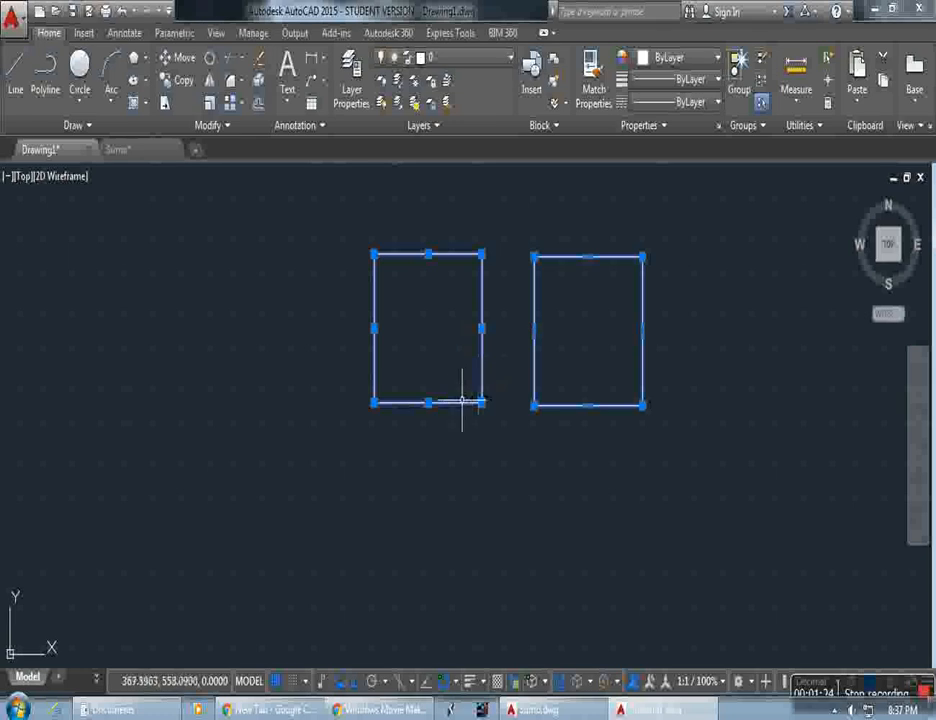
{"action": "double_click", "coordinate": [374, 298]}
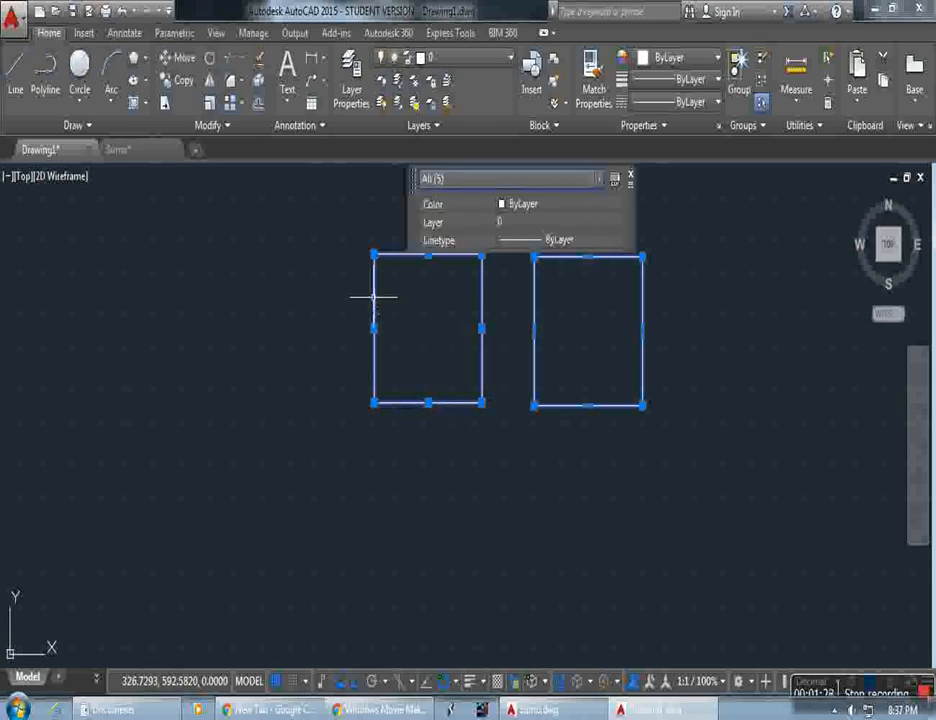
{"action": "key", "text": "Escape"}
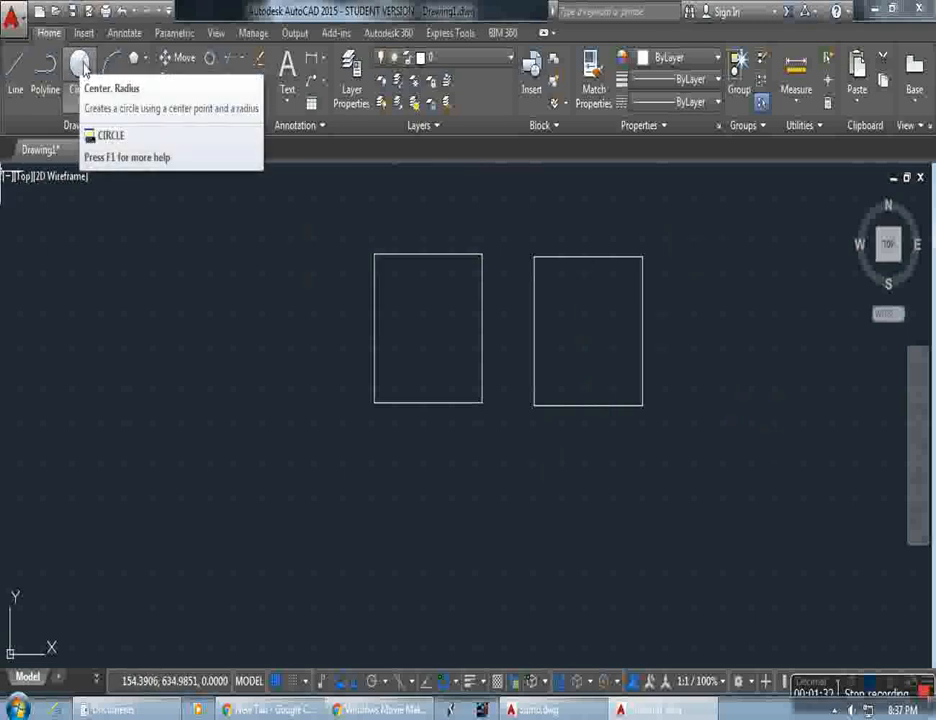
Draw a circle left of the two squares using the Diameter option with a diameter of 100
{"action": "left_click", "coordinate": [80, 98]}
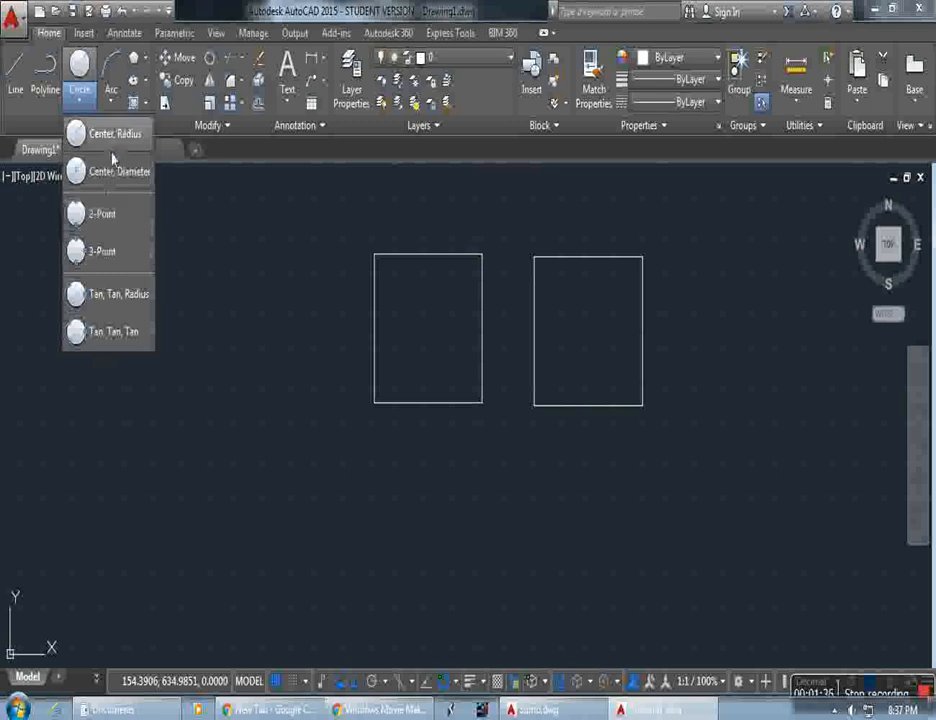
{"action": "left_click", "coordinate": [80, 70]}
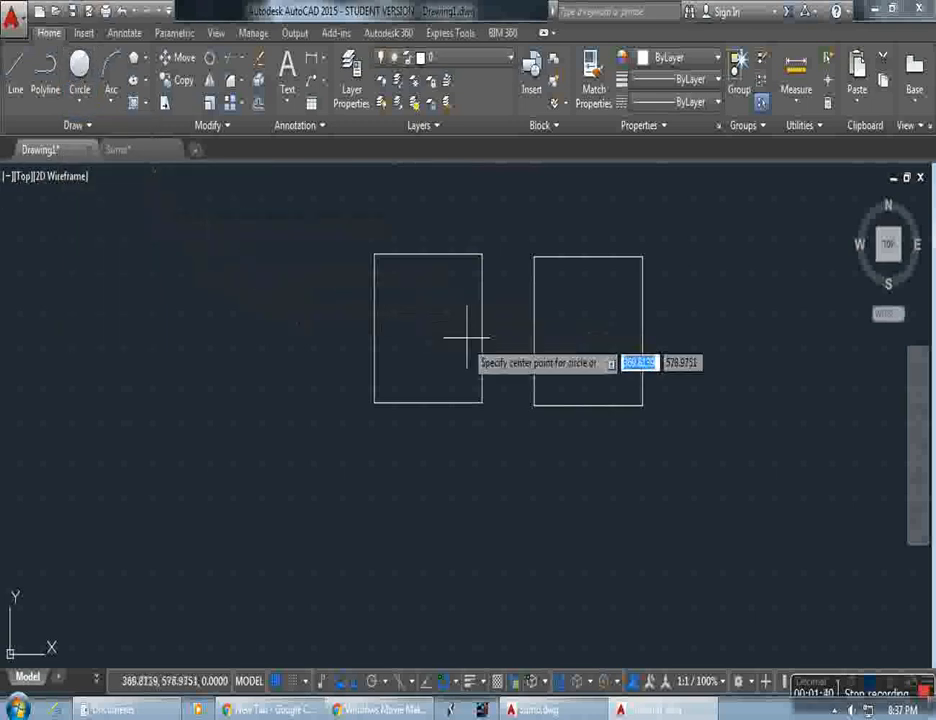
{"action": "left_click", "coordinate": [207, 286]}
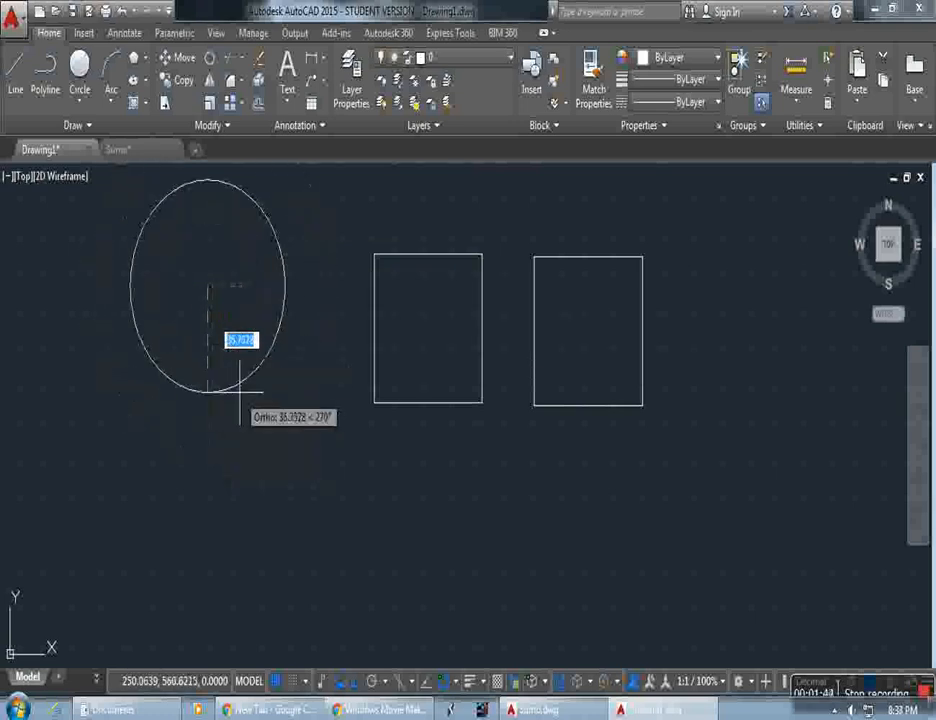
{"action": "type", "text": "d"}
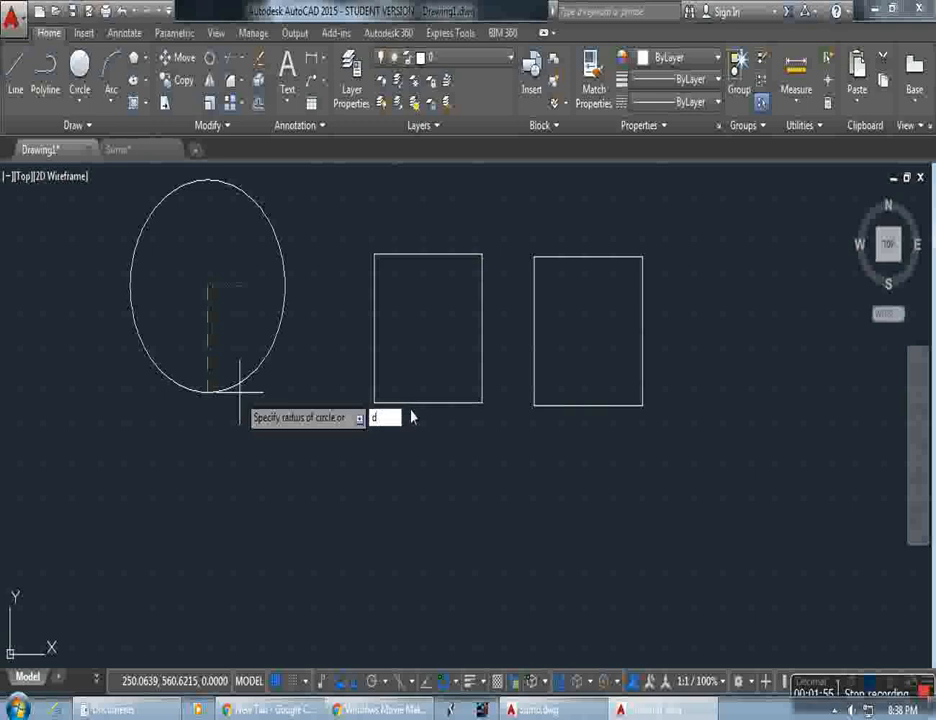
{"action": "key", "text": "Return"}
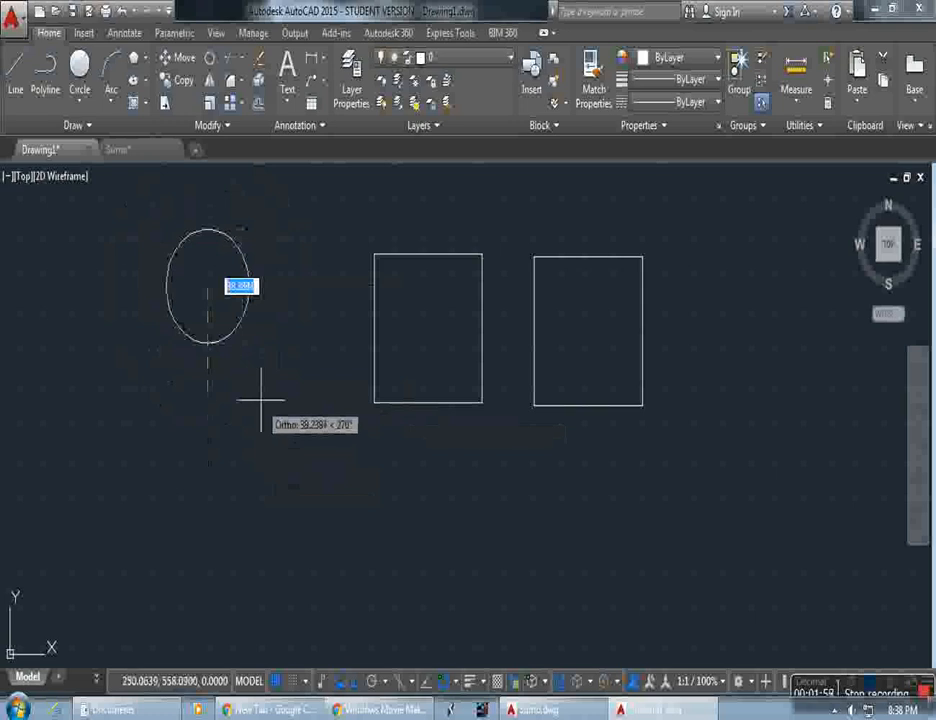
{"action": "type", "text": "10"}
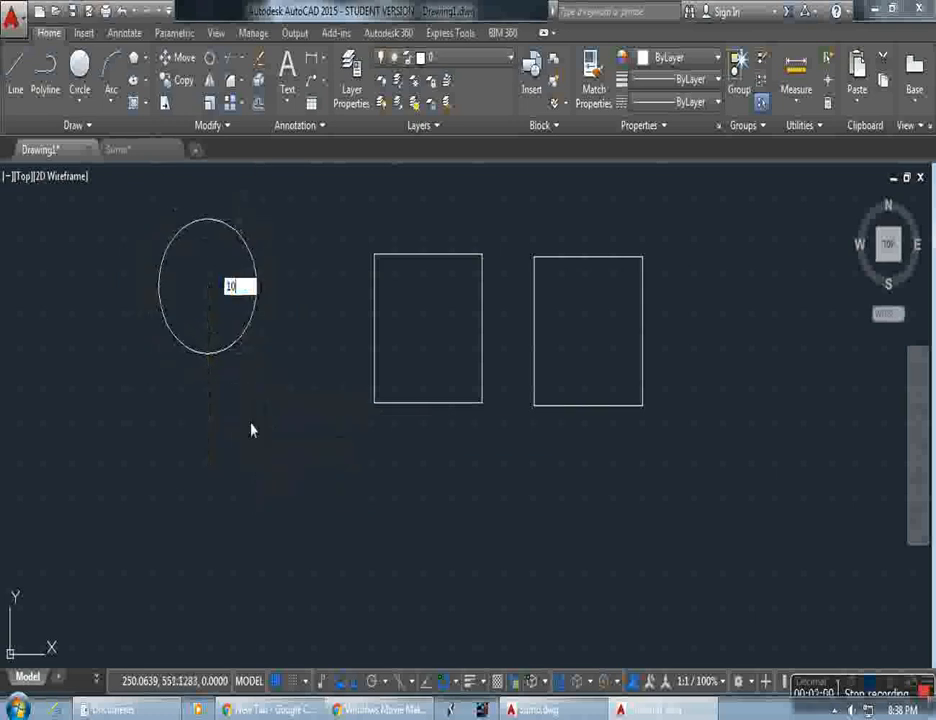
{"action": "type", "text": "0"}
{"action": "key", "text": "Return"}
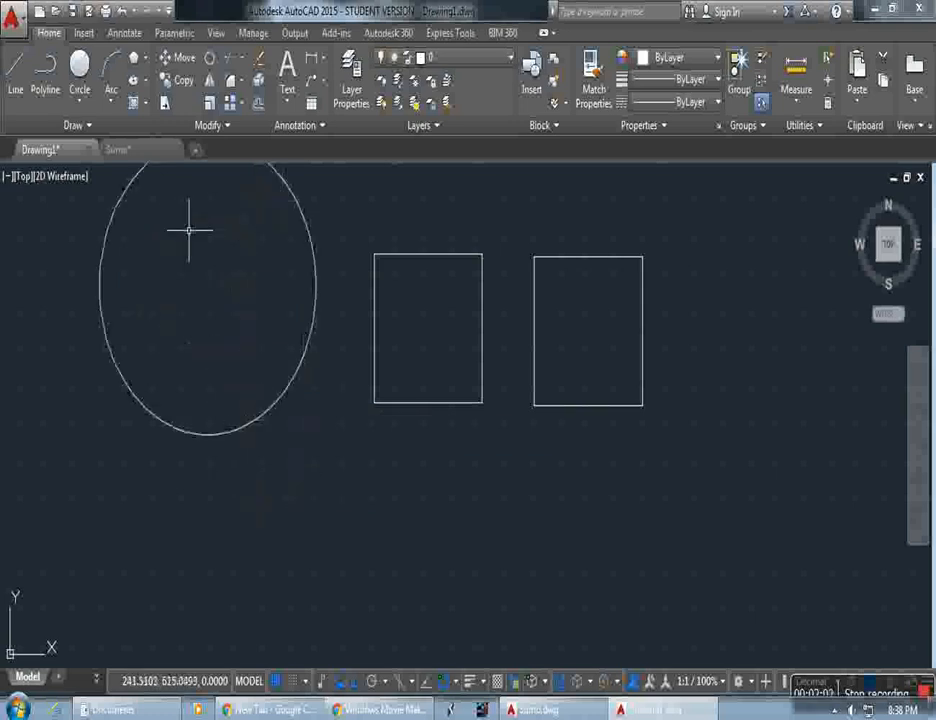
{"action": "scroll", "coordinate": [260, 360], "scroll_direction": "down", "scroll_amount": 3}
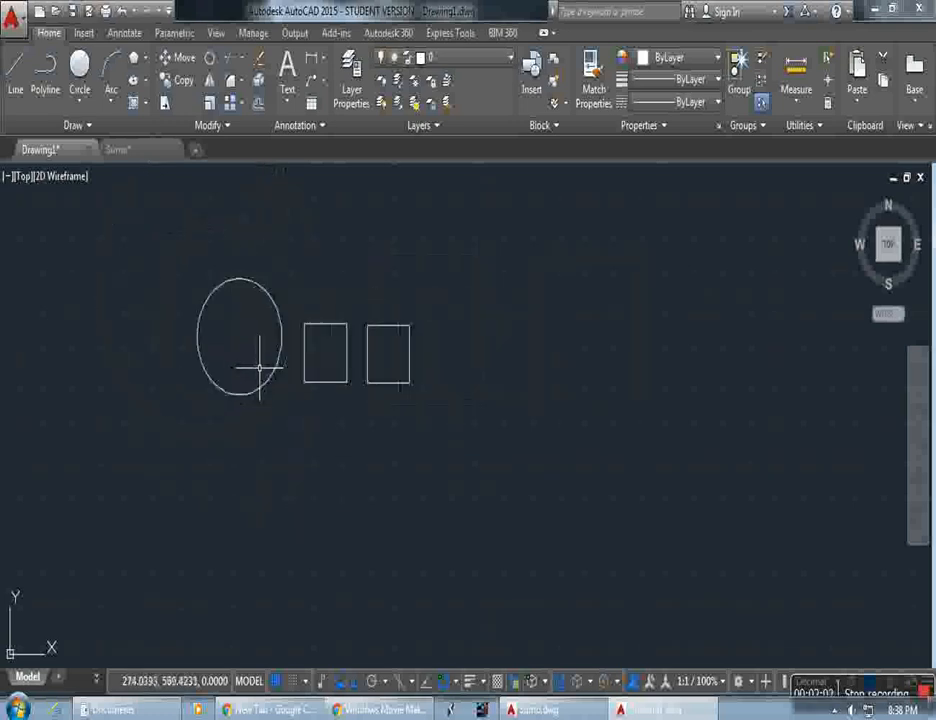
{"action": "left_click", "coordinate": [112, 93]}
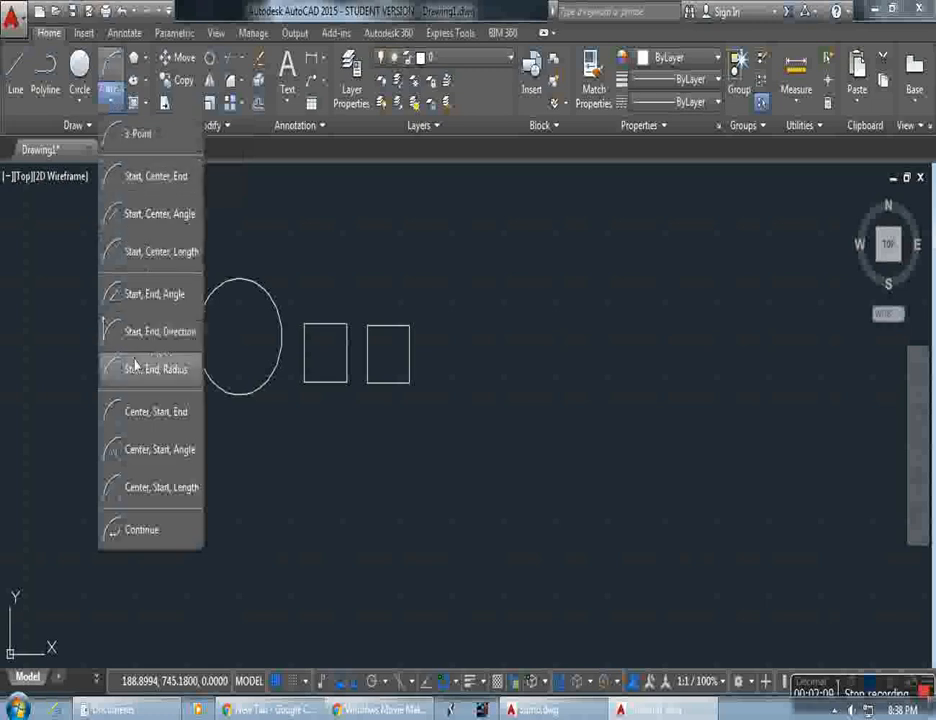
{"action": "left_click", "coordinate": [106, 56]}
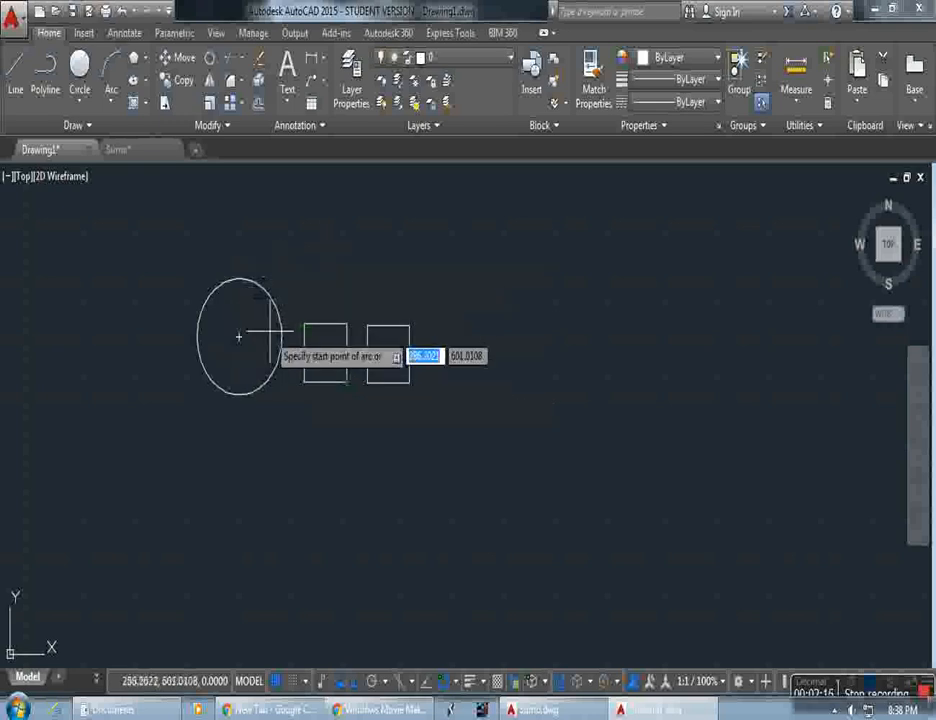
{"action": "left_click", "coordinate": [325, 382]}
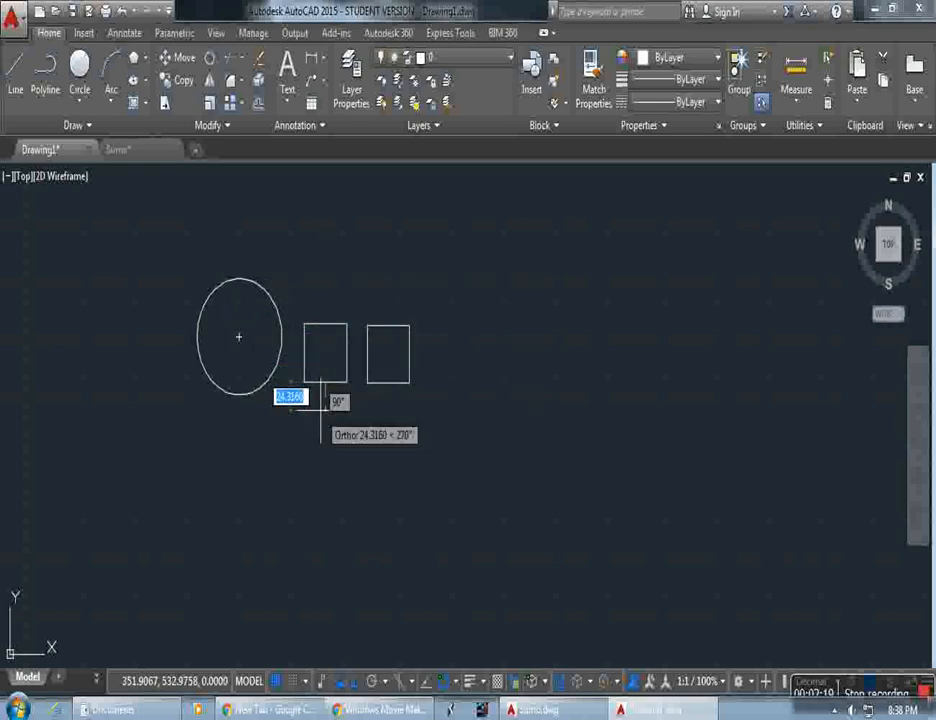
{"action": "key", "text": "Escape"}
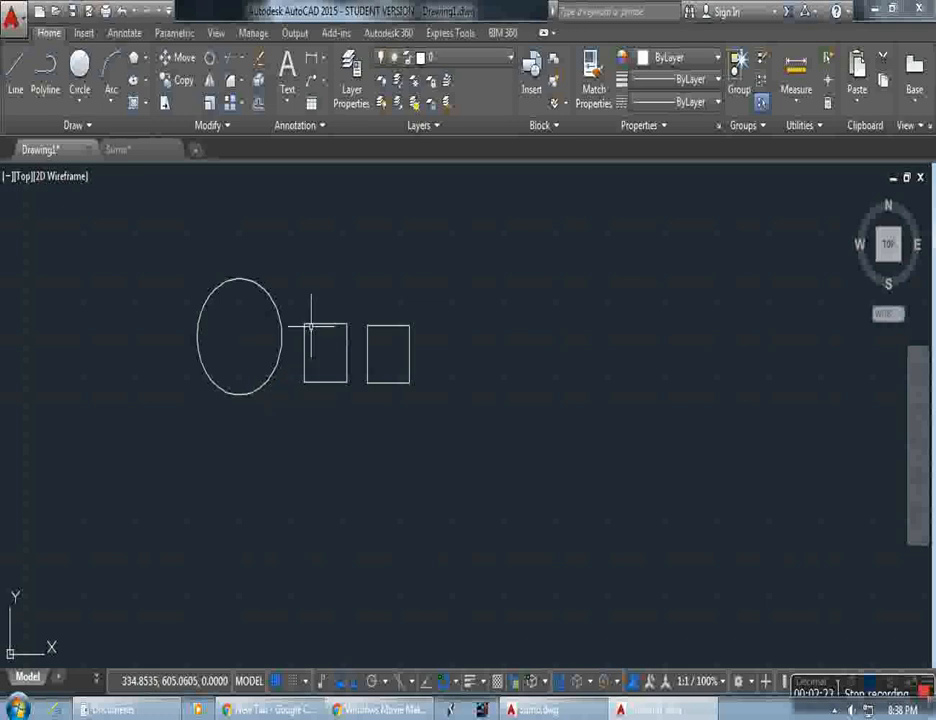
Draw a 50 by 50 rectangle with the Rectangle command, to the upper right of the polyline square
{"action": "left_click", "coordinate": [146, 62]}
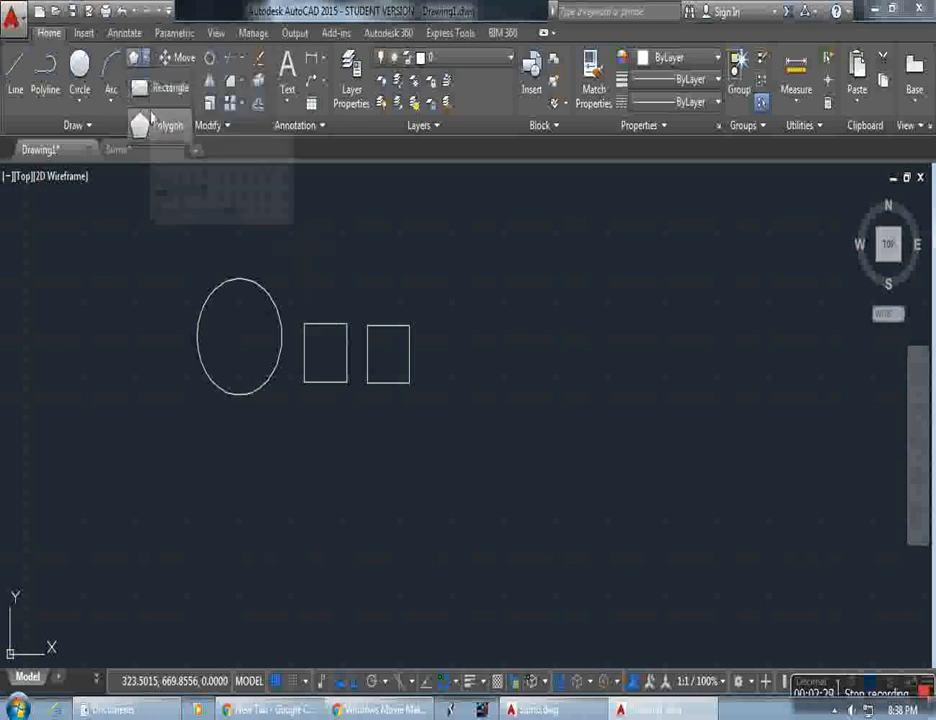
{"action": "left_click", "coordinate": [146, 88]}
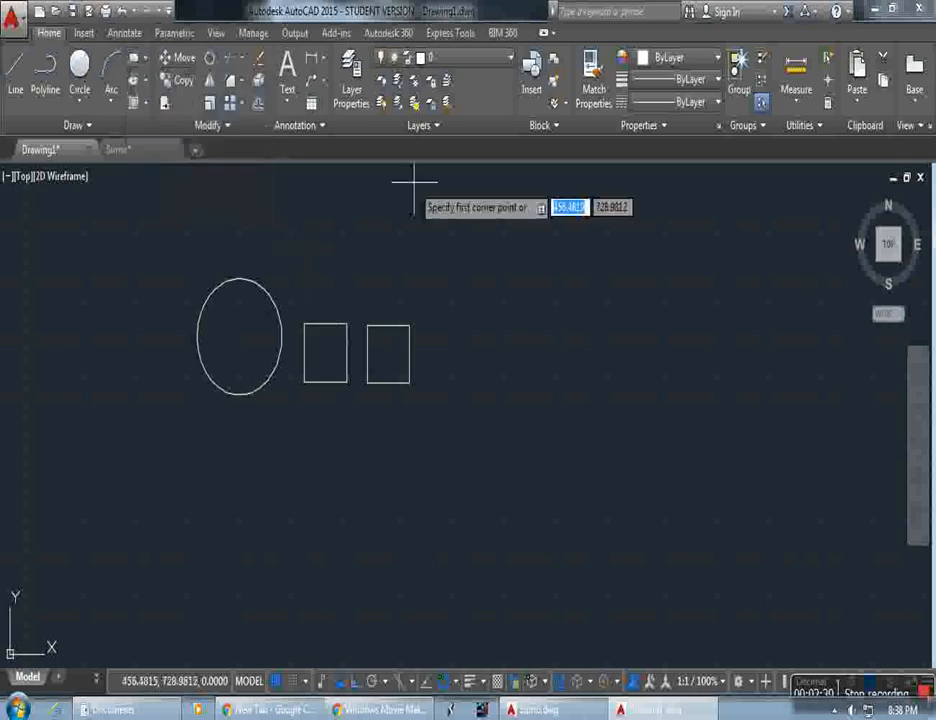
{"action": "left_click", "coordinate": [441, 318]}
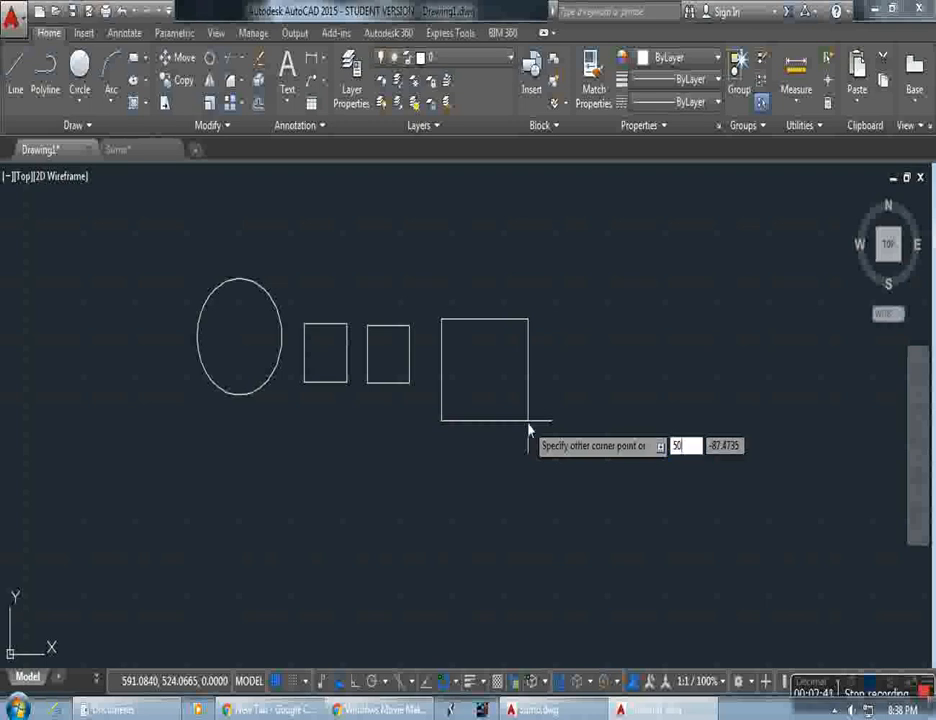
{"action": "key", "text": "Tab"}
{"action": "type", "text": "5"}
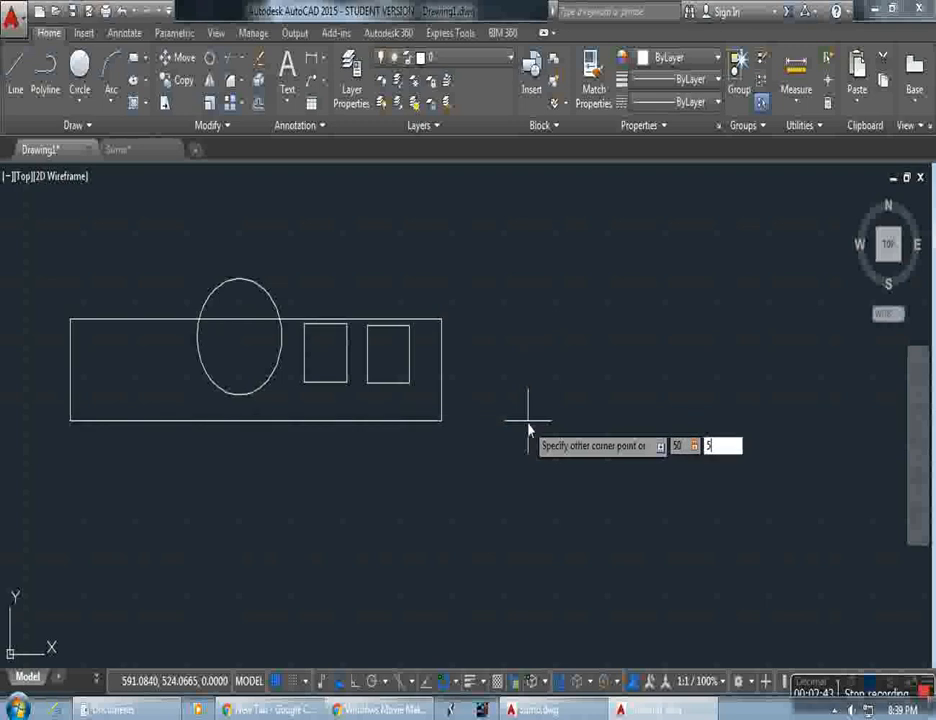
{"action": "key", "text": "Return"}
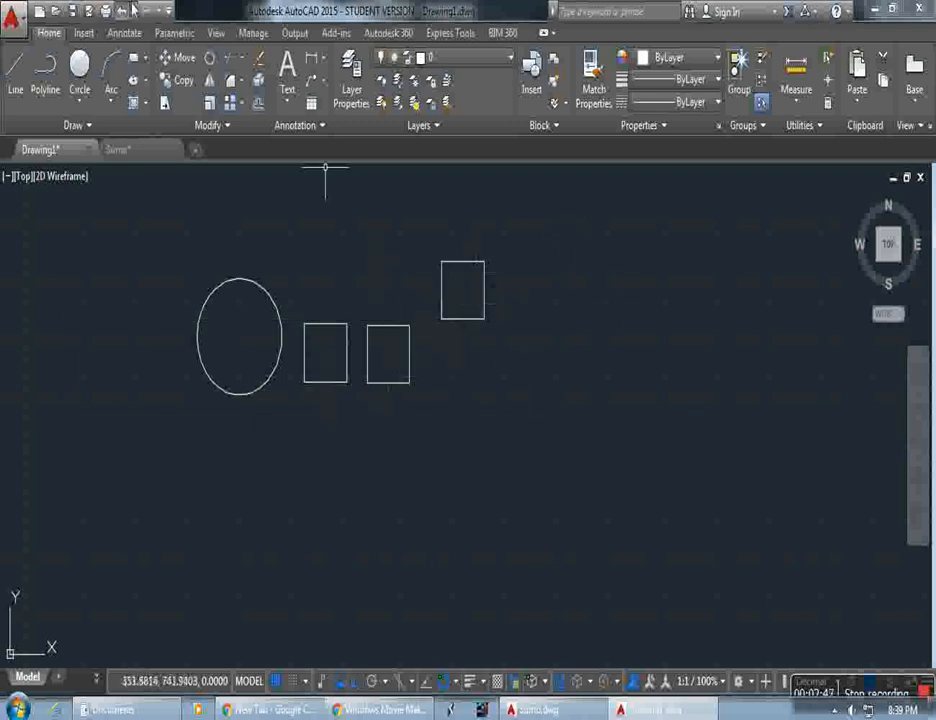
Draw a 5-sided polygon below the new rectangle, inscribed in a circle with a radius of 25
{"action": "left_click", "coordinate": [143, 58]}
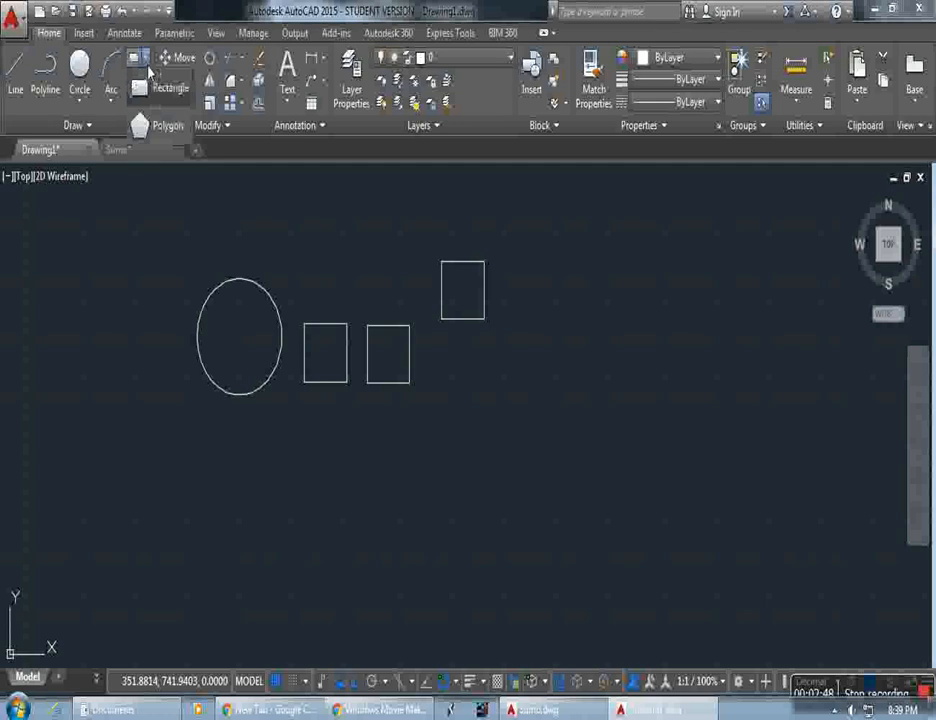
{"action": "left_click", "coordinate": [165, 128]}
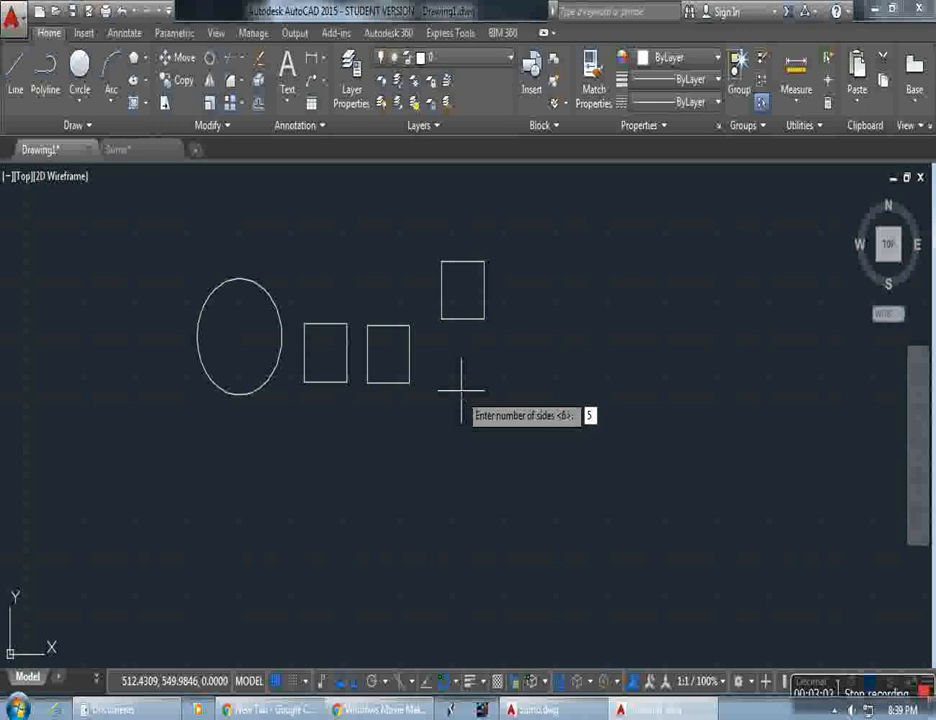
{"action": "key", "text": "Return"}
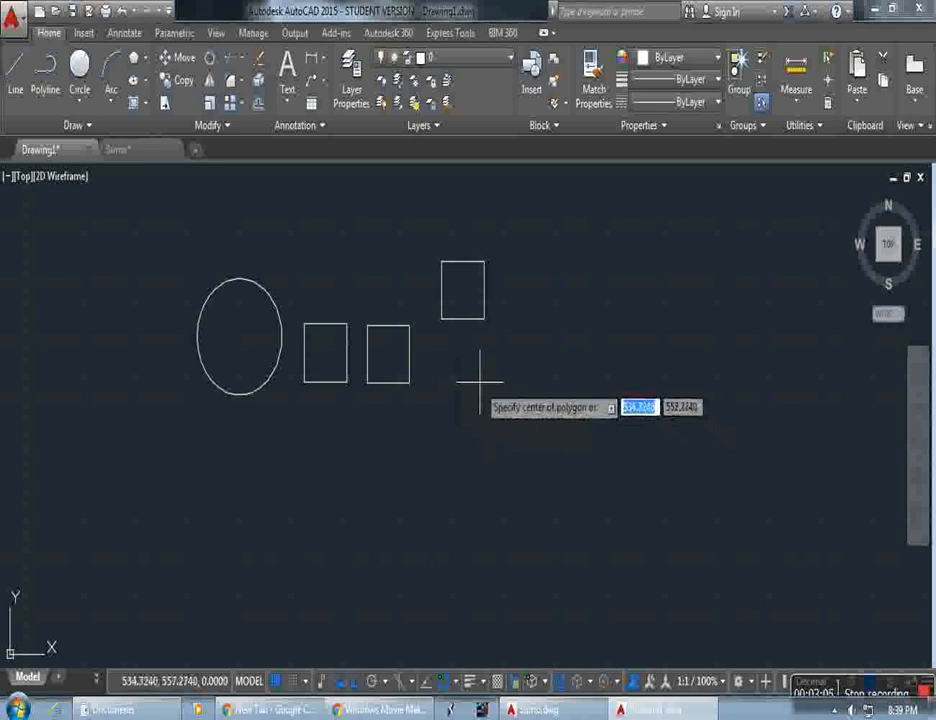
{"action": "left_click", "coordinate": [479, 381]}
{"action": "key", "text": "Down"}
{"action": "key", "text": "Down"}
{"action": "key", "text": "Return"}
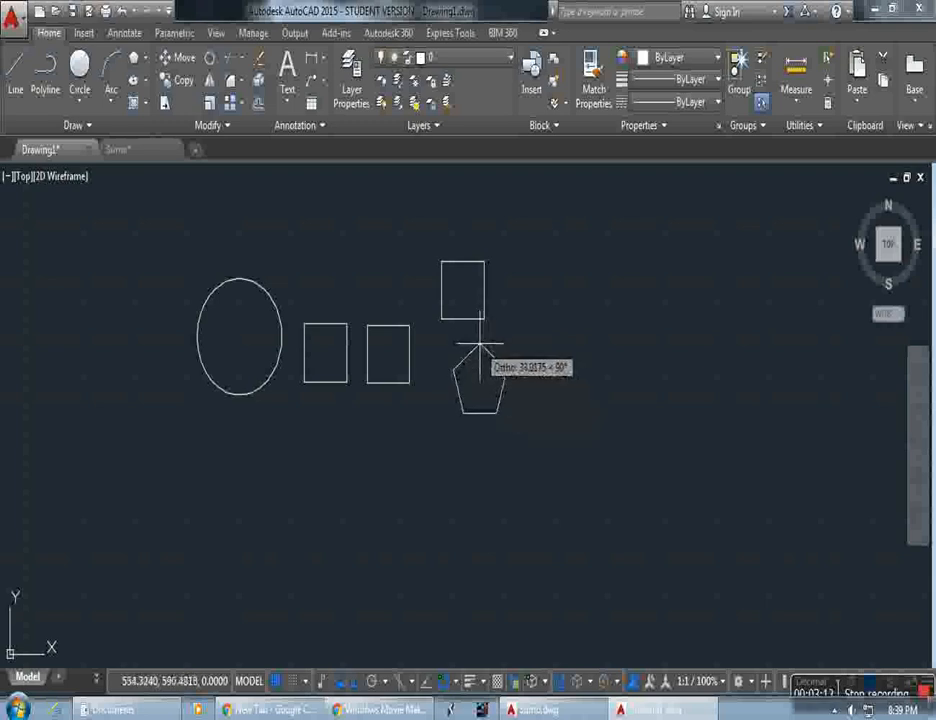
{"action": "type", "text": "25"}
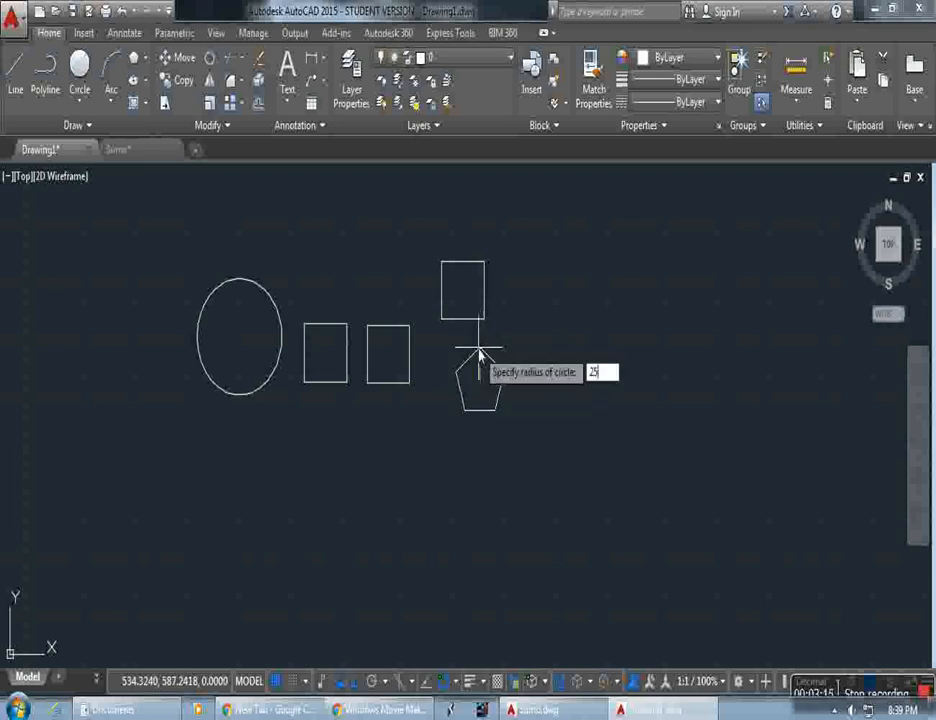
{"action": "key", "text": "Return"}
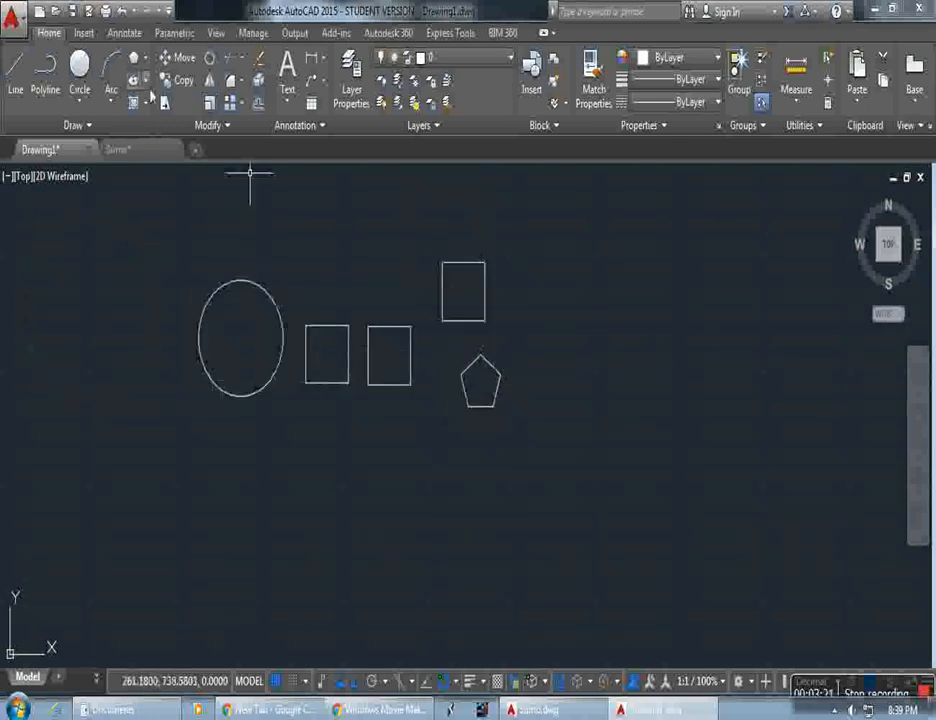
Draw an ellipse from its center point to the right of the rectangle and pentagon, with a vertical half-axis of 50
{"action": "left_click", "coordinate": [146, 82]}
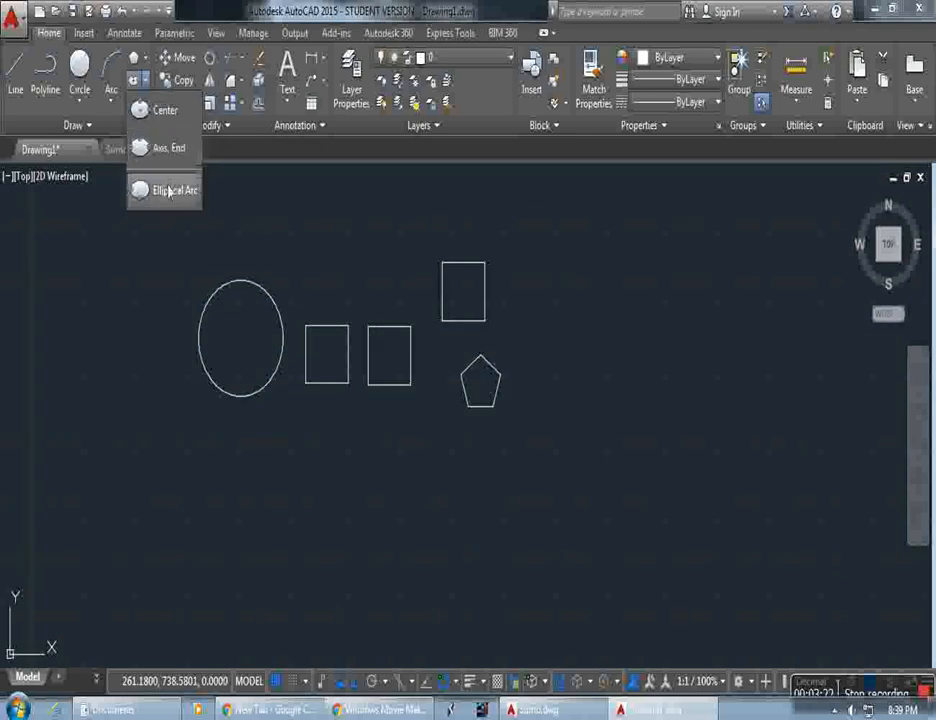
{"action": "left_click", "coordinate": [152, 106]}
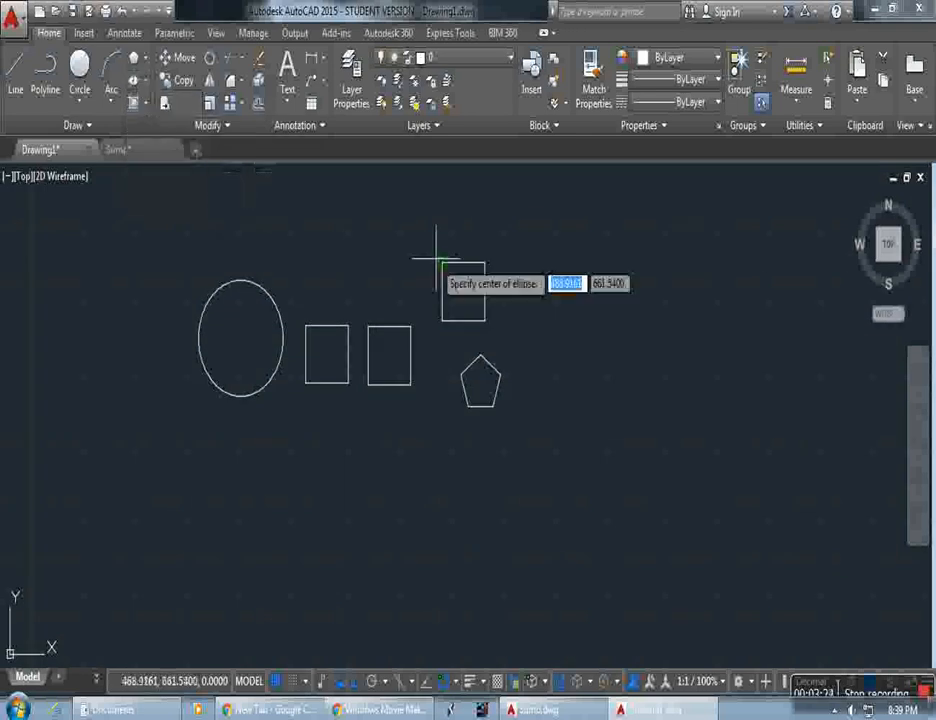
{"action": "left_click", "coordinate": [570, 337]}
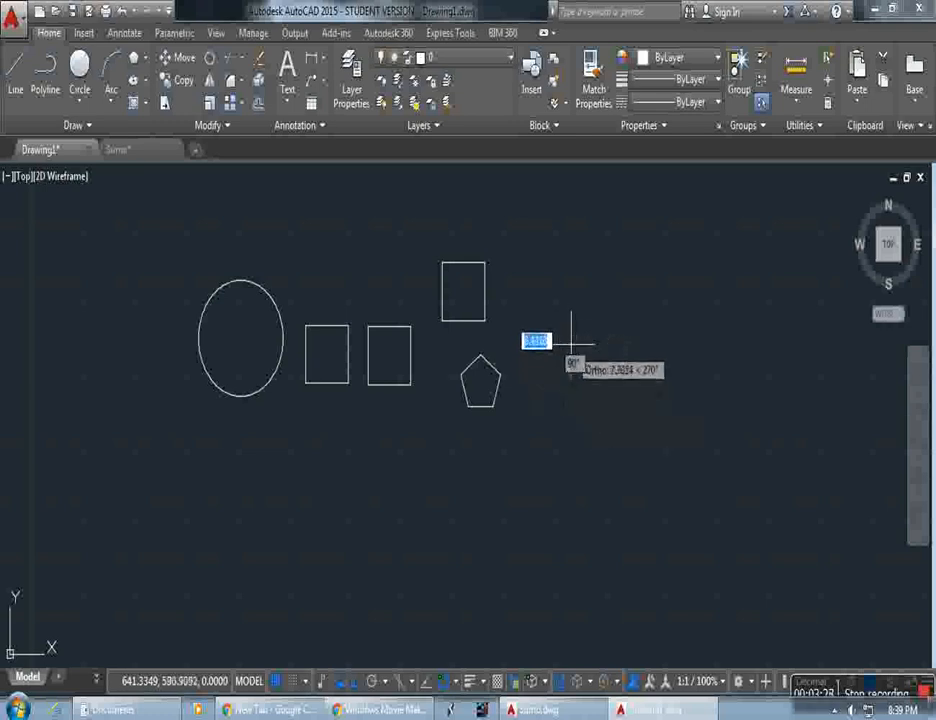
{"action": "type", "text": "200"}
{"action": "key", "text": "Return"}
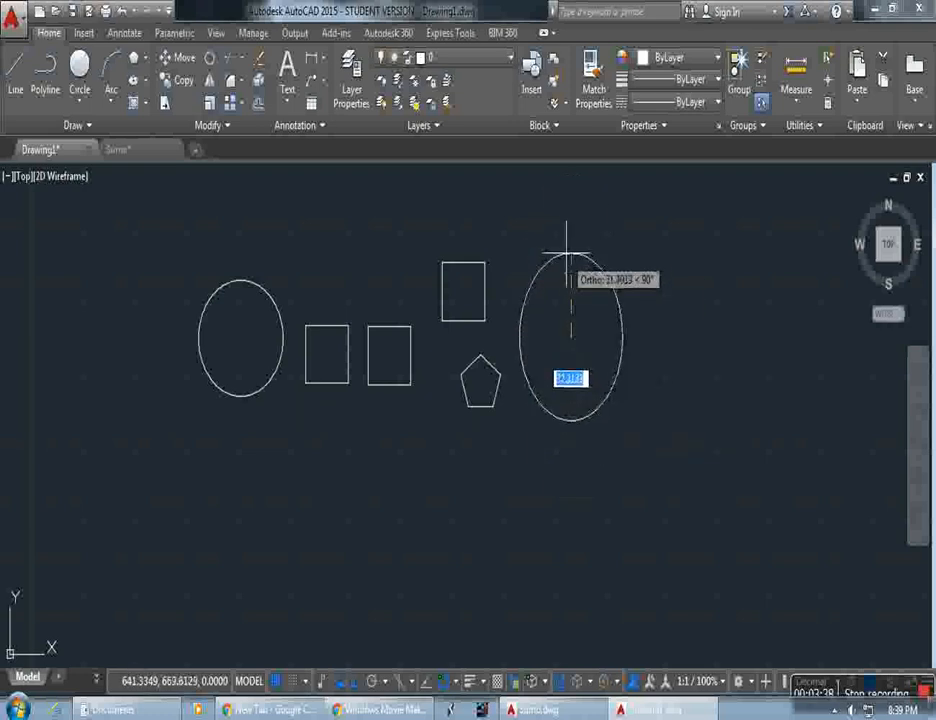
{"action": "type", "text": "50"}
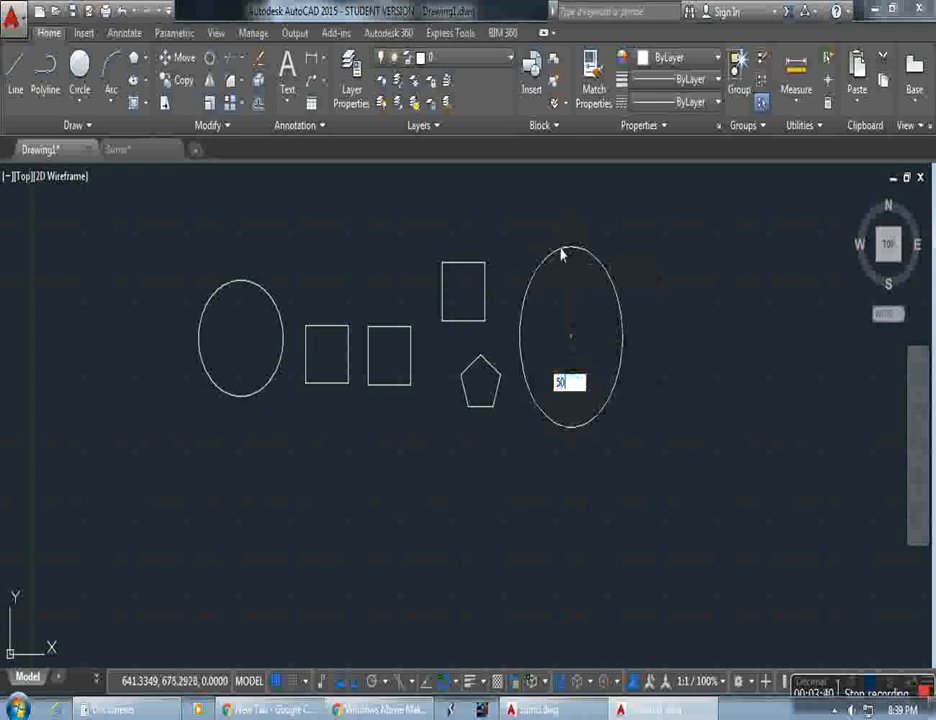
{"action": "key", "text": "Return"}
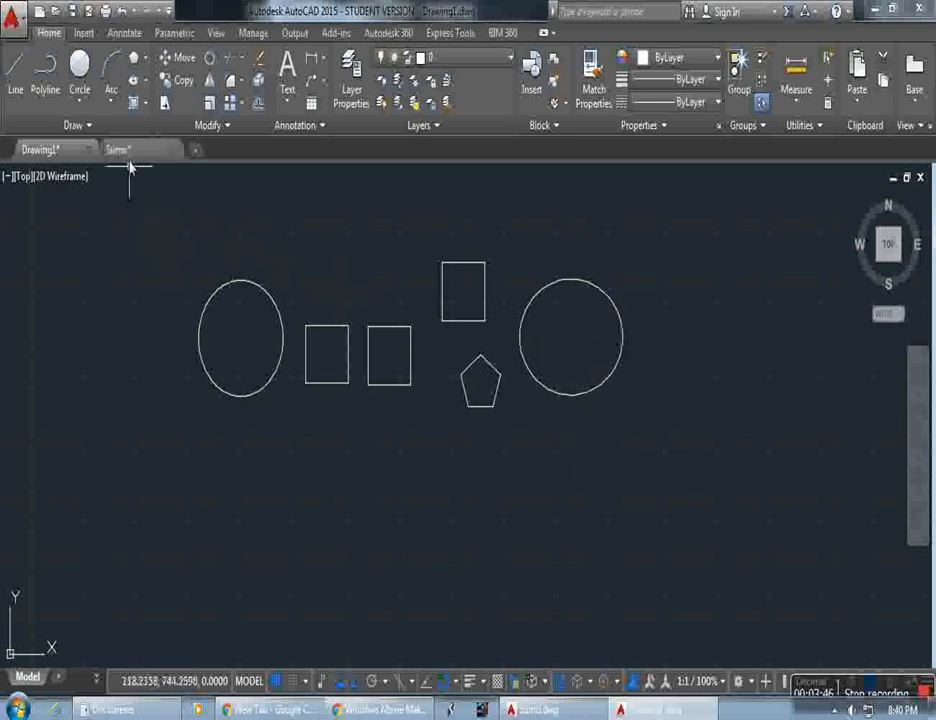
Try to hatch the inside of the leftmost circle with the ANSI31 pattern
{"action": "left_click", "coordinate": [145, 104]}
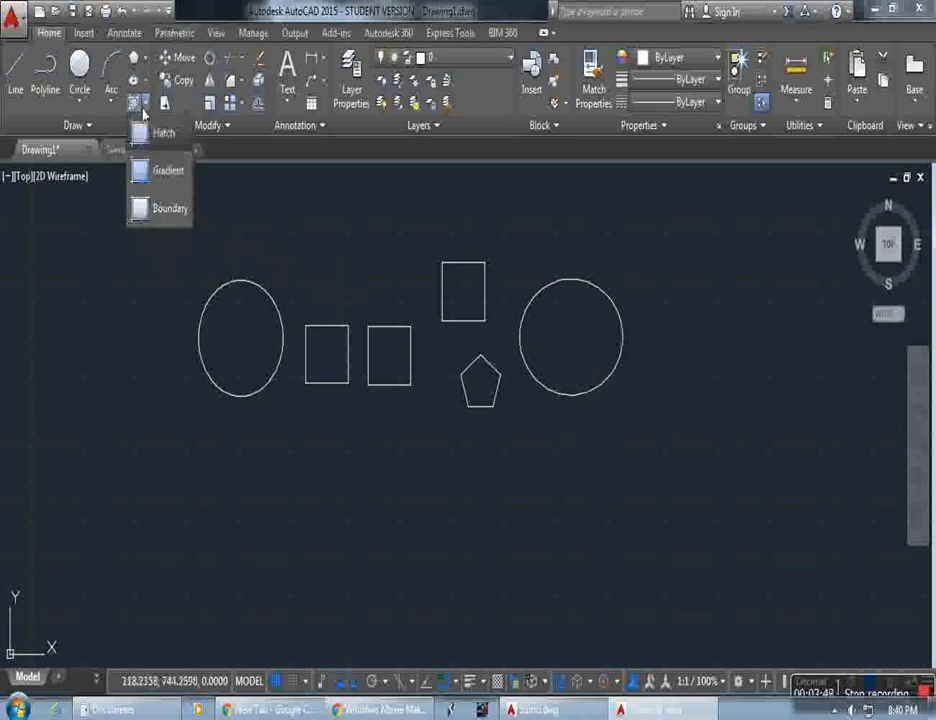
{"action": "left_click", "coordinate": [152, 132]}
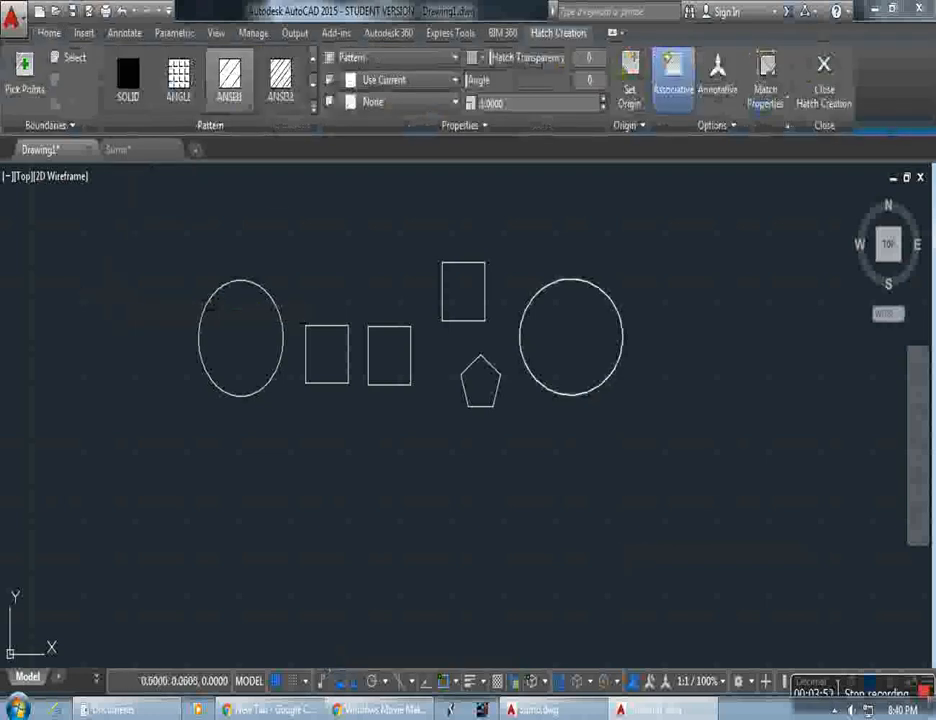
{"action": "left_click", "coordinate": [235, 347]}
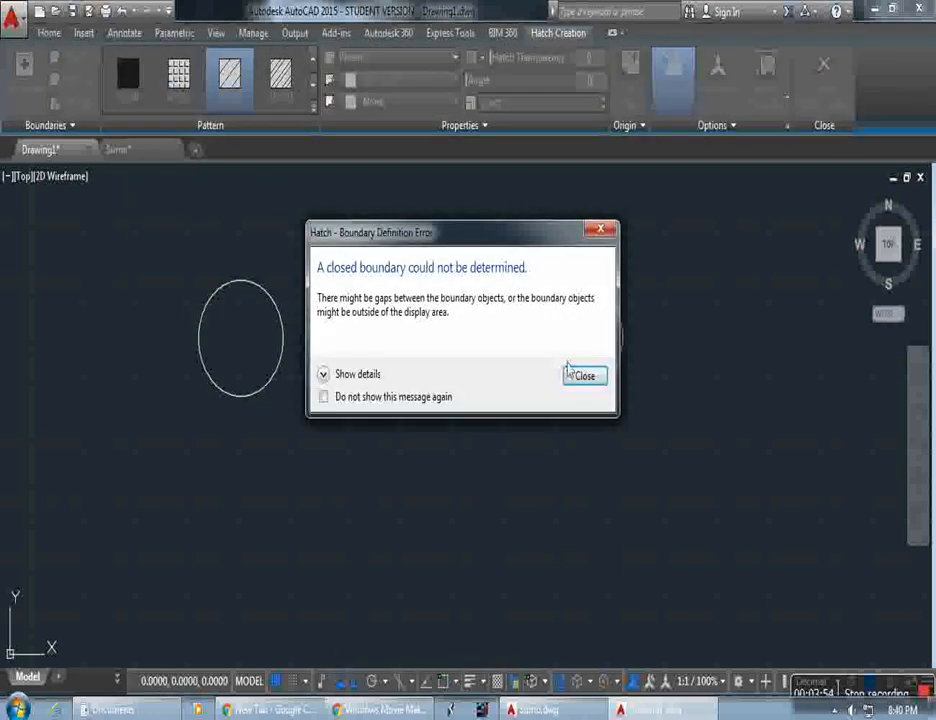
{"action": "left_click", "coordinate": [585, 376]}
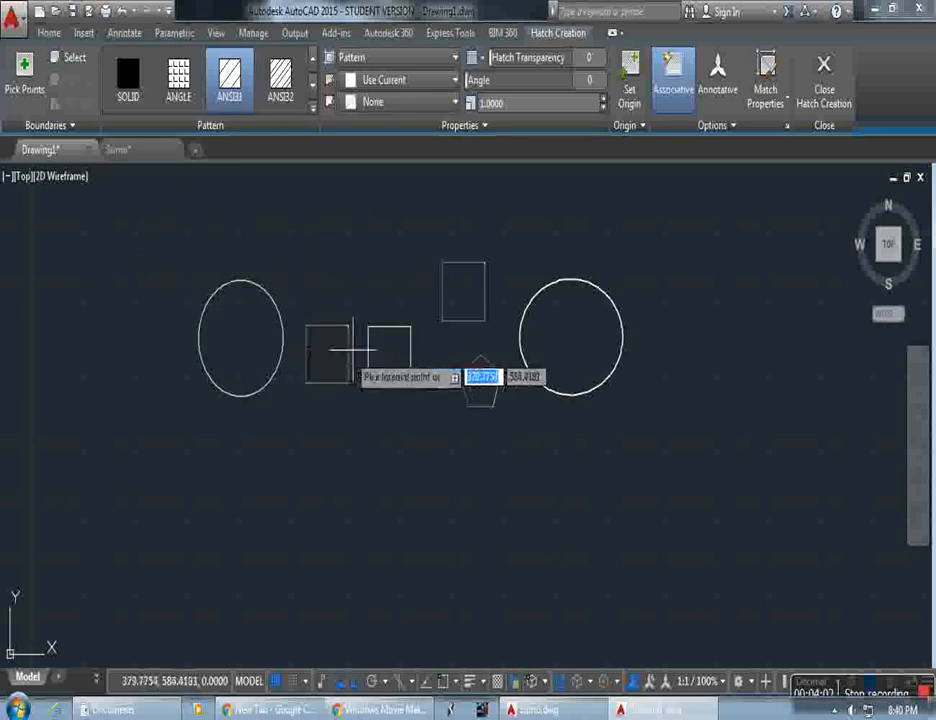
{"action": "key", "text": "Escape"}
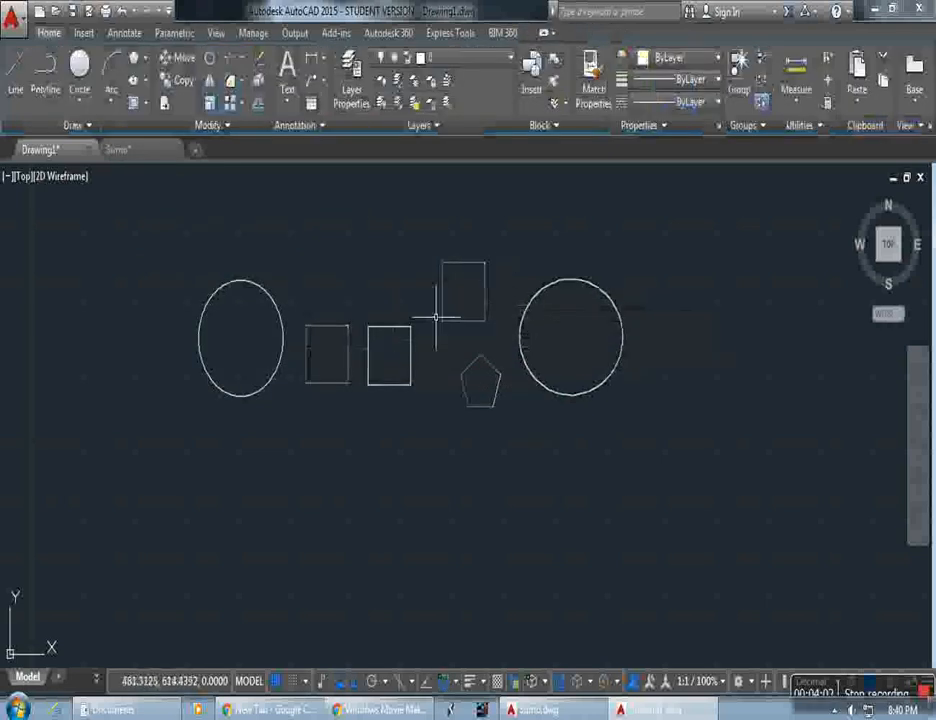
Move the leftmost circle diagonally to a spot above the polyline square, with Ortho off for the placement
{"action": "left_click", "coordinate": [179, 58]}
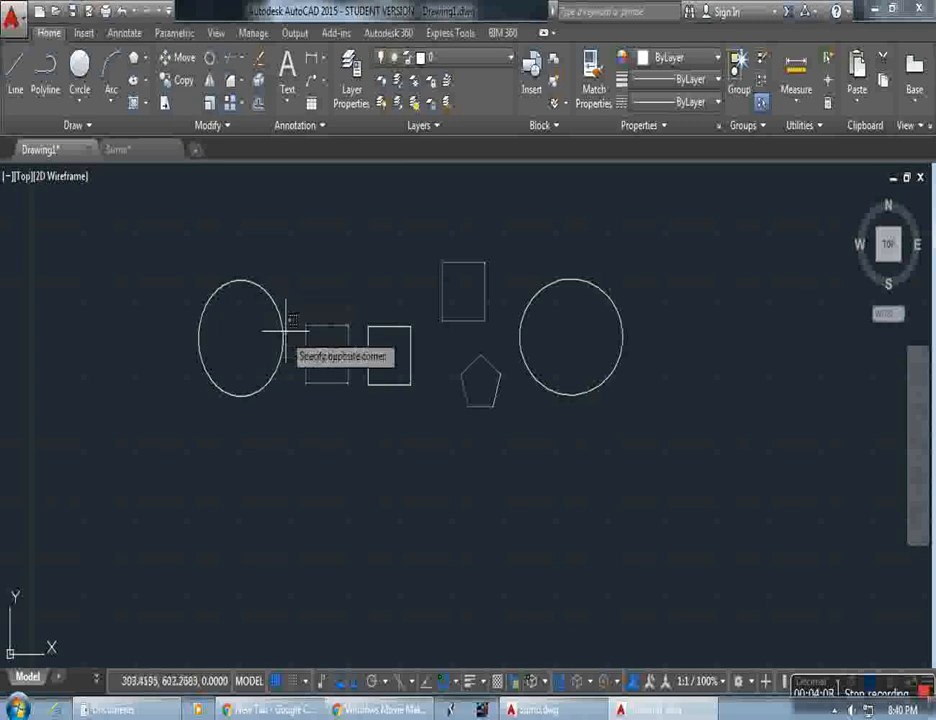
{"action": "left_click", "coordinate": [283, 325]}
{"action": "key", "text": "Return"}
{"action": "left_click", "coordinate": [279, 319]}
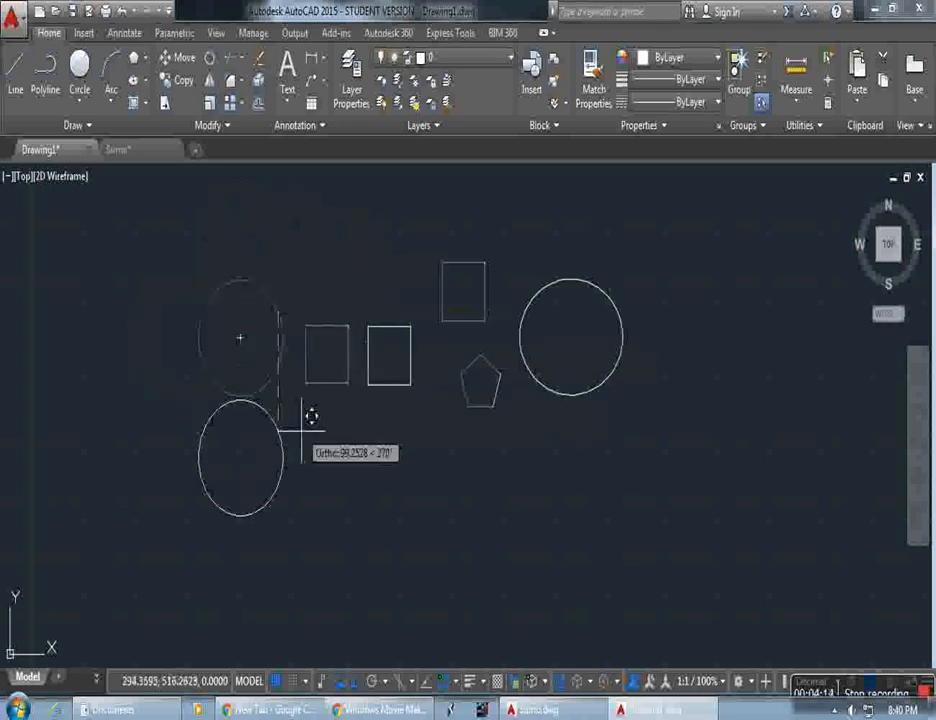
{"action": "key", "text": "F8"}
{"action": "key", "text": "F8"}
{"action": "left_click", "coordinate": [427, 194]}
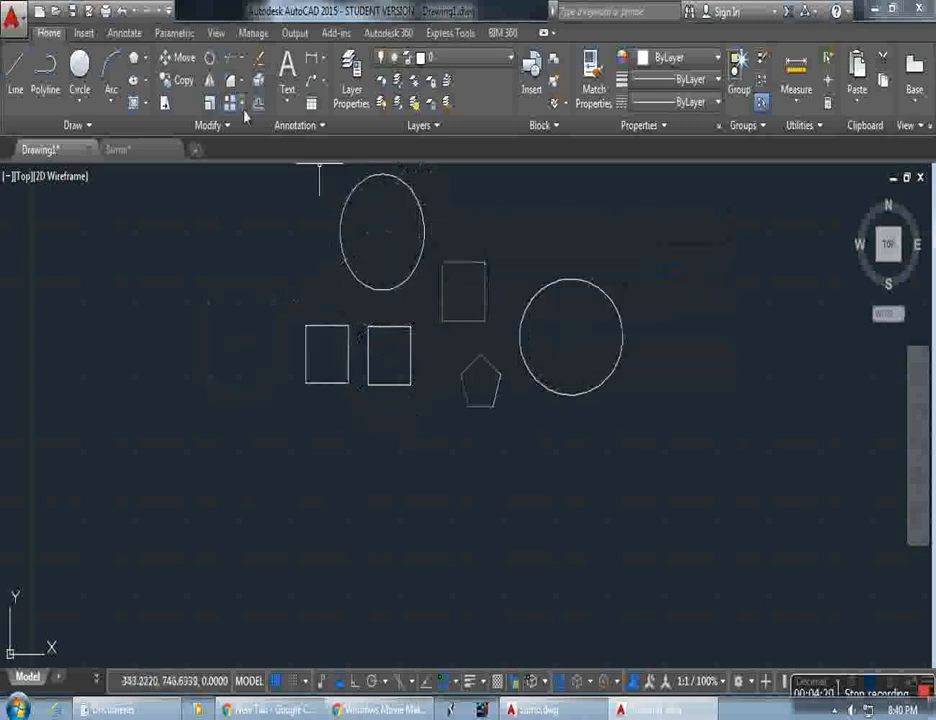
Copy the moved circle twice in a horizontal row to its left, the farther copy about 266 units from the original
{"action": "left_click", "coordinate": [184, 83]}
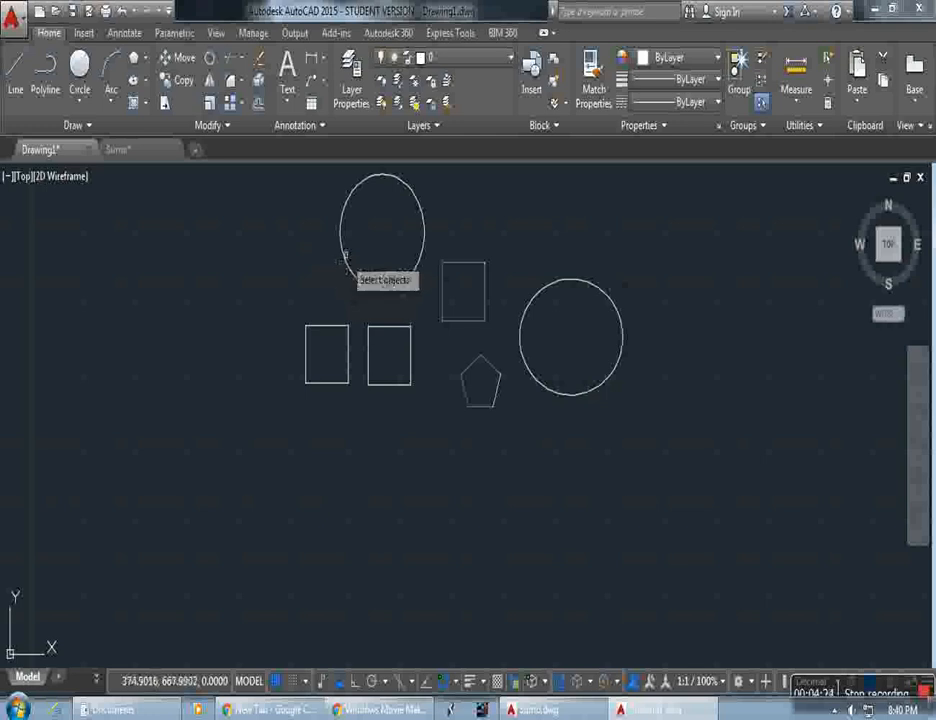
{"action": "left_click", "coordinate": [341, 252]}
{"action": "key", "text": "Return"}
{"action": "left_click", "coordinate": [382, 233]}
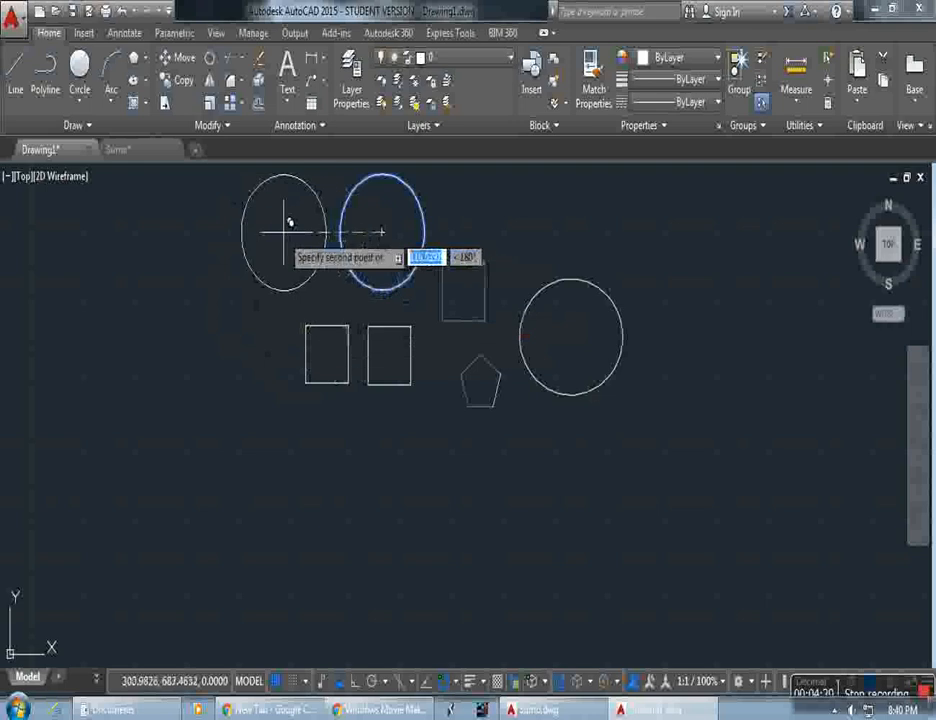
{"action": "left_click", "coordinate": [276, 233]}
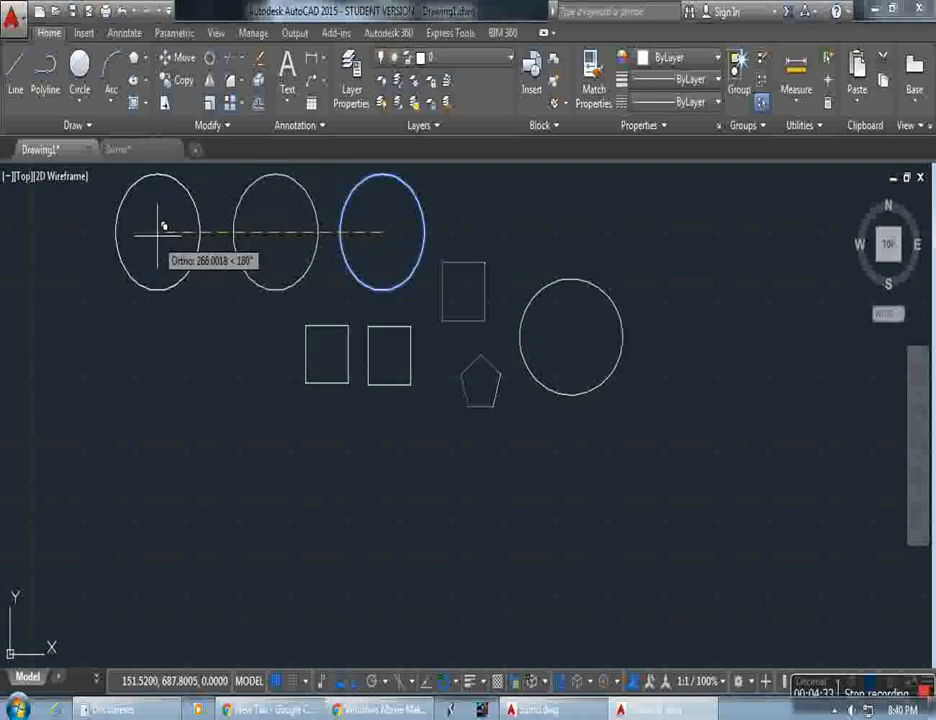
{"action": "left_click", "coordinate": [157, 233]}
{"action": "key", "text": "Return"}
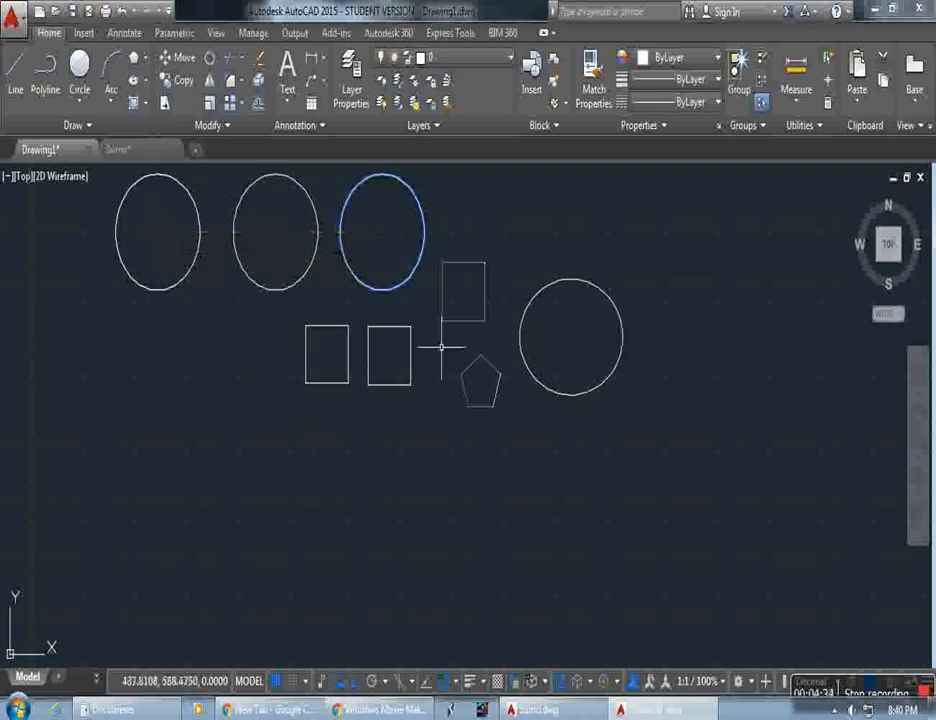
Use Stretch on the leftmost circle of the row, with its center as base point, to shift it straight down below the squares
{"action": "left_click", "coordinate": [168, 105]}
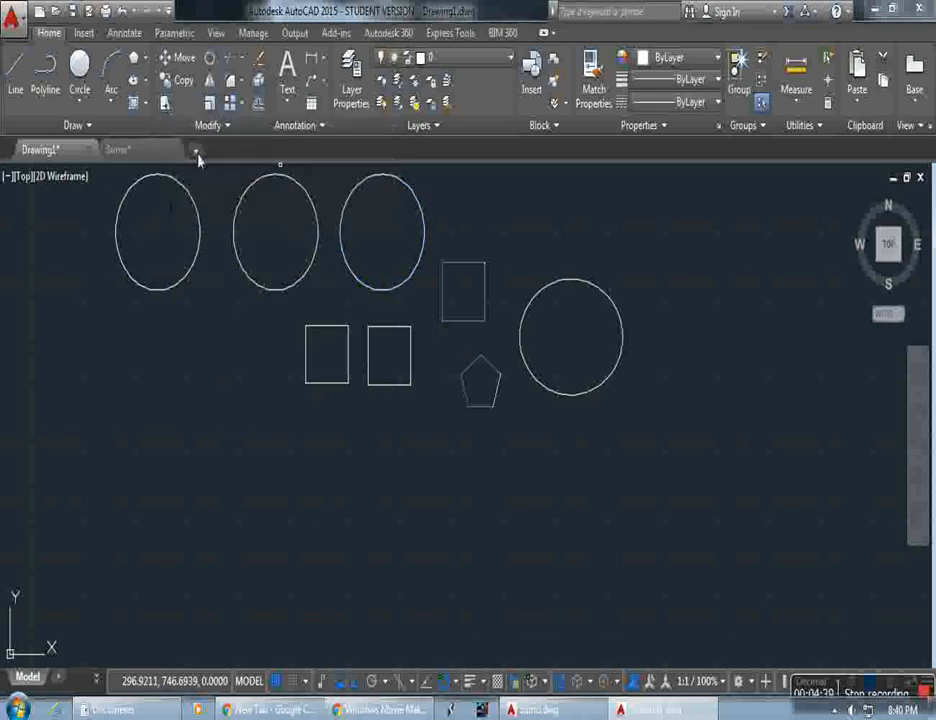
{"action": "left_click", "coordinate": [167, 102]}
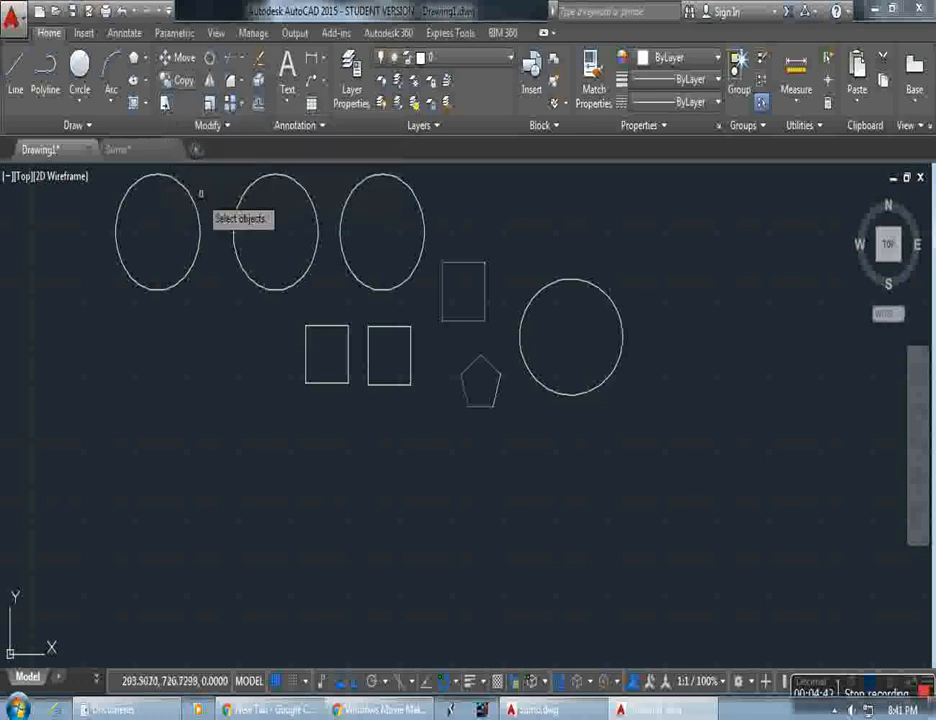
{"action": "left_click", "coordinate": [182, 283]}
{"action": "key", "text": "Return"}
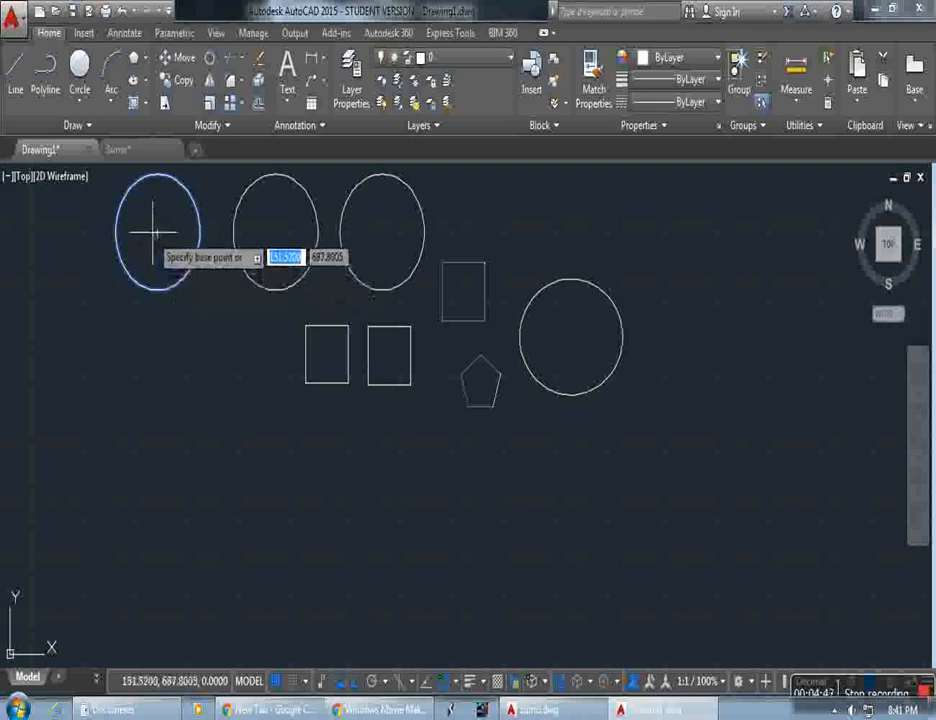
{"action": "left_click", "coordinate": [157, 233]}
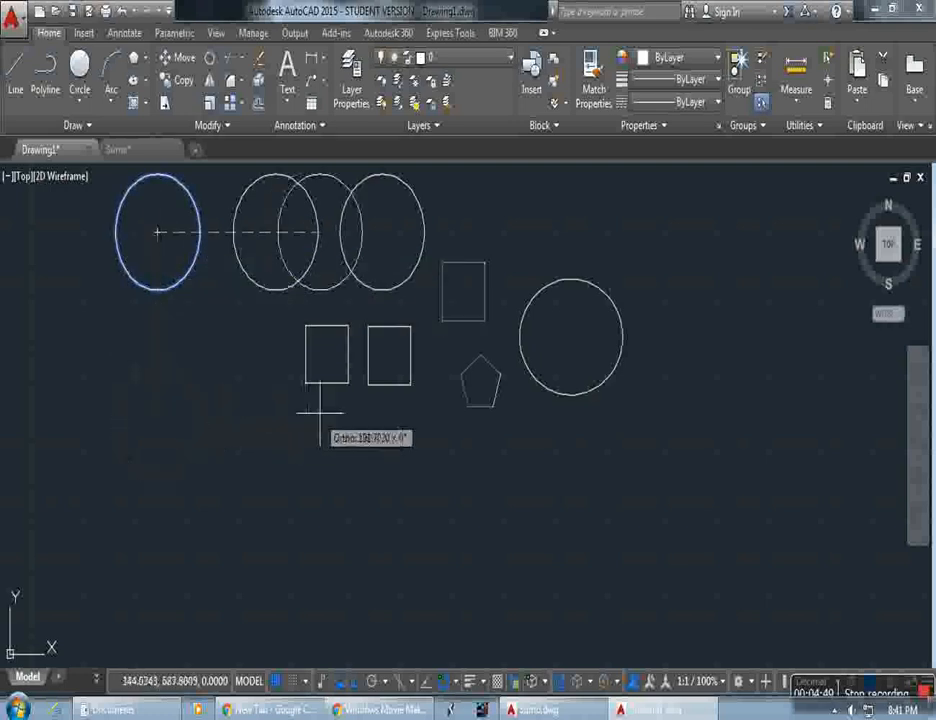
{"action": "left_click", "coordinate": [242, 462]}
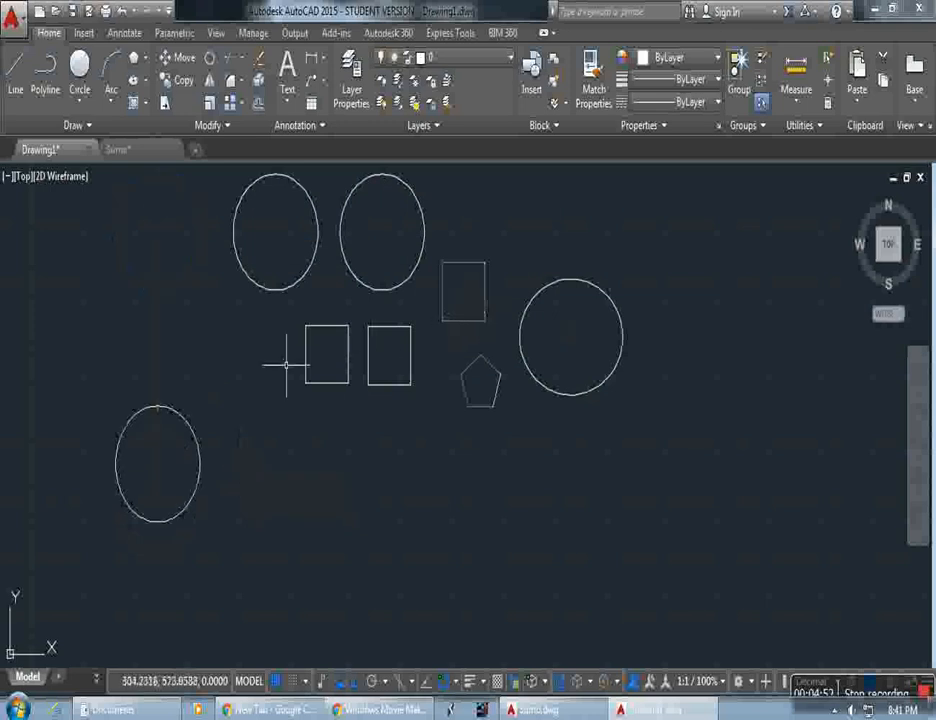
Rotate the pentagon 180° about its lower-right corner
{"action": "left_click", "coordinate": [210, 58]}
{"action": "left_click", "coordinate": [193, 427]}
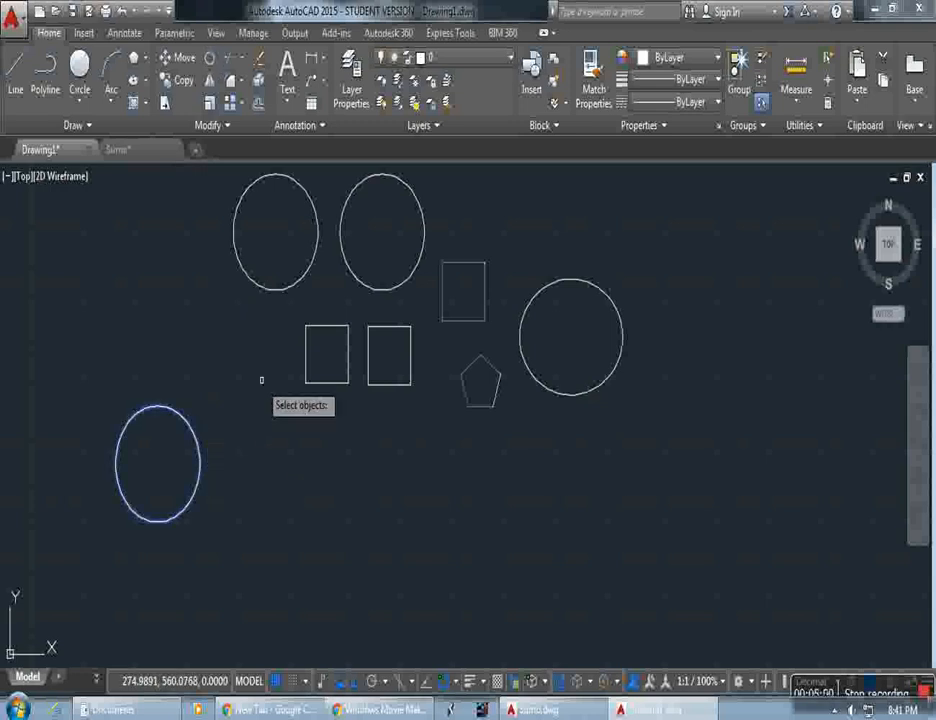
{"action": "left_click", "coordinate": [205, 60]}
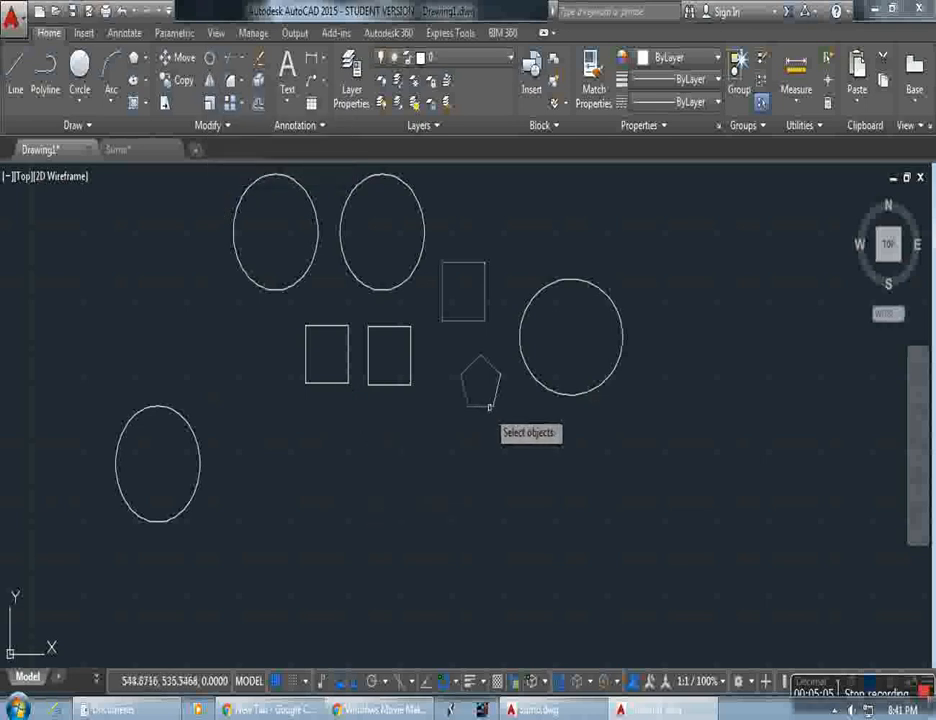
{"action": "scroll", "coordinate": [489, 407], "scroll_direction": "up", "scroll_amount": 5}
{"action": "scroll", "coordinate": [515, 399], "scroll_direction": "down", "scroll_amount": 5}
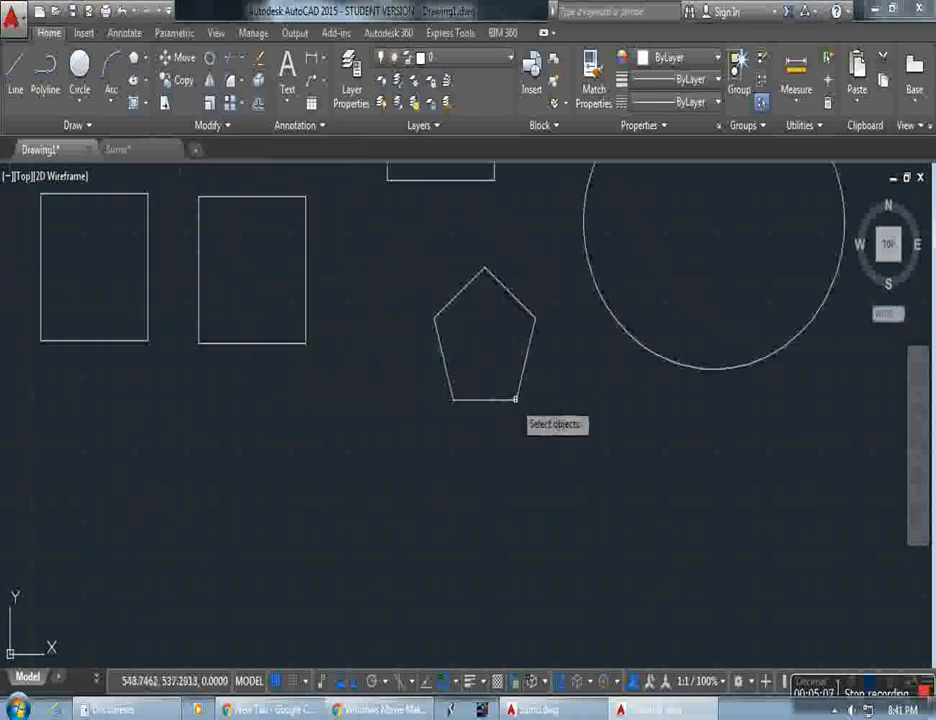
{"action": "left_click", "coordinate": [515, 399]}
{"action": "key", "text": "Return"}
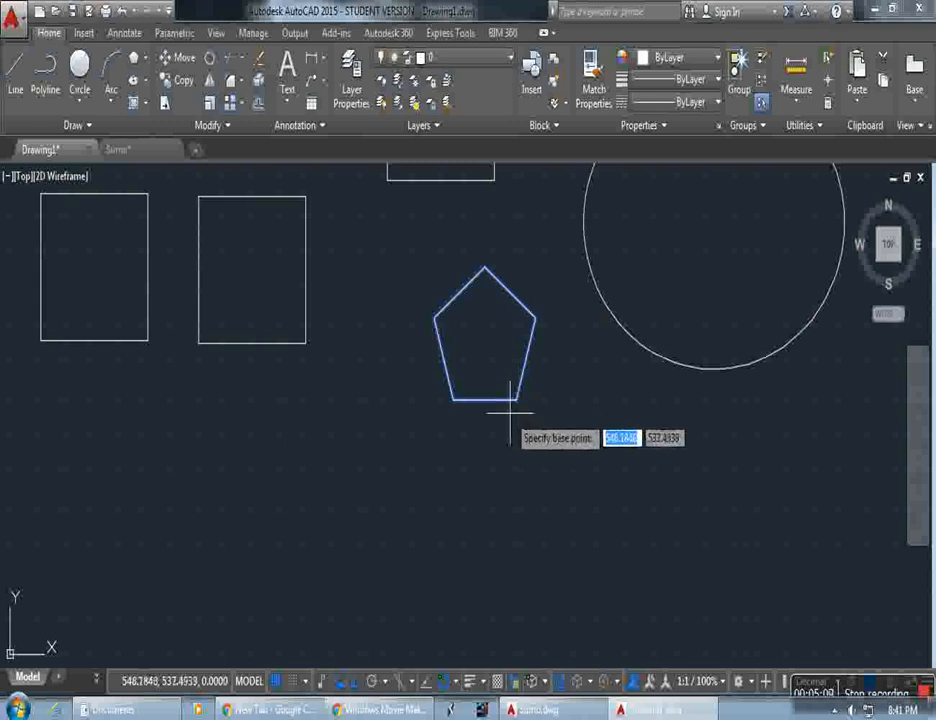
{"action": "left_click", "coordinate": [515, 399]}
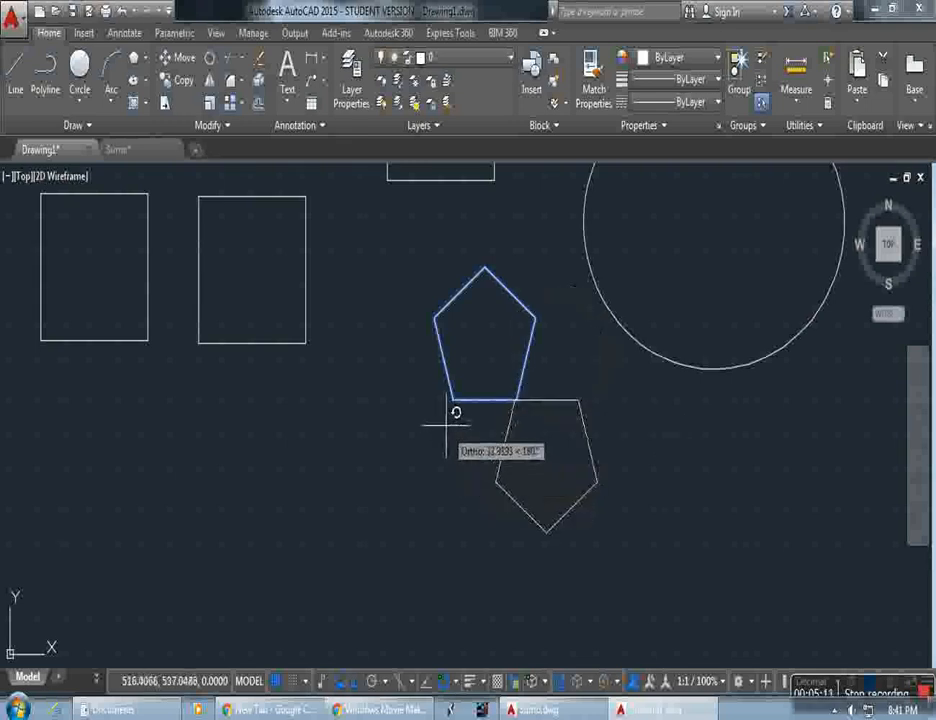
{"action": "left_click", "coordinate": [449, 422]}
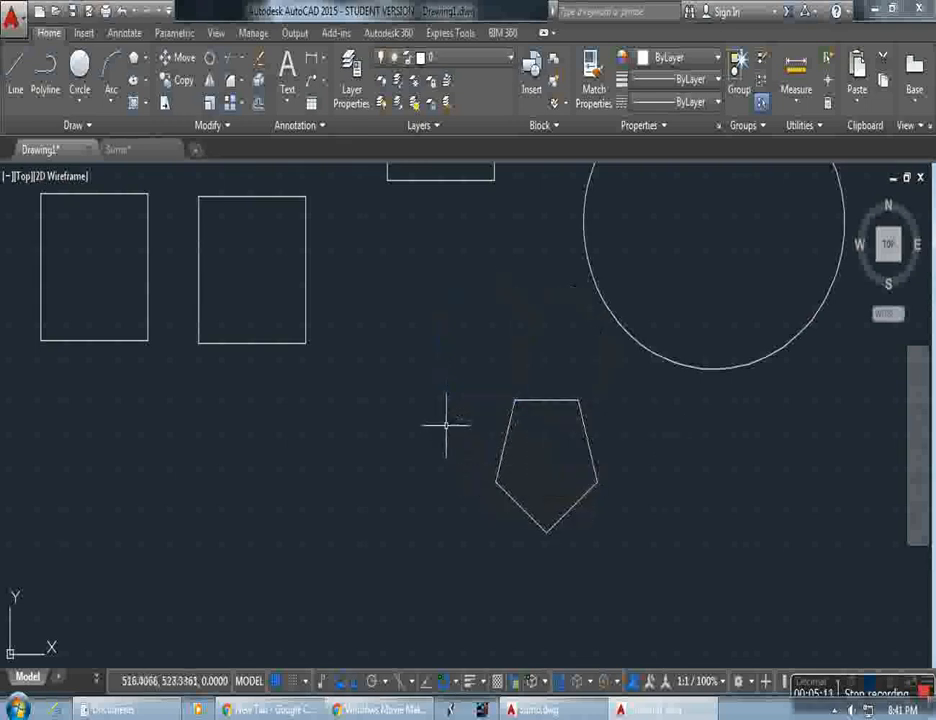
Mirror the polyline square to its right across its right edge, keeping the source object
{"action": "left_click", "coordinate": [208, 84]}
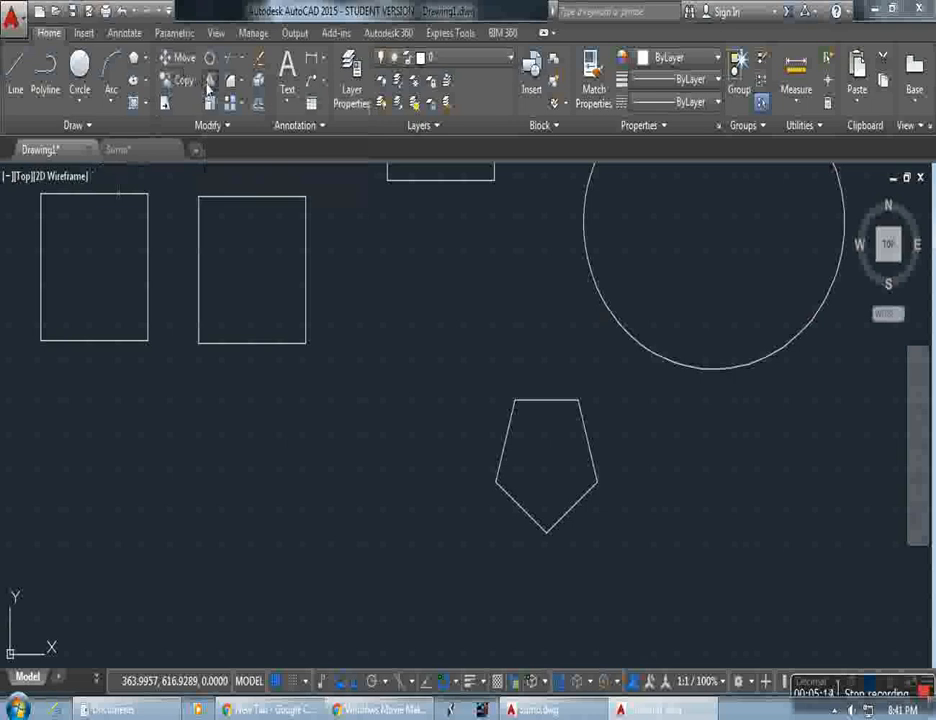
{"action": "left_click", "coordinate": [306, 343]}
{"action": "key", "text": "Return"}
{"action": "left_click", "coordinate": [305, 342]}
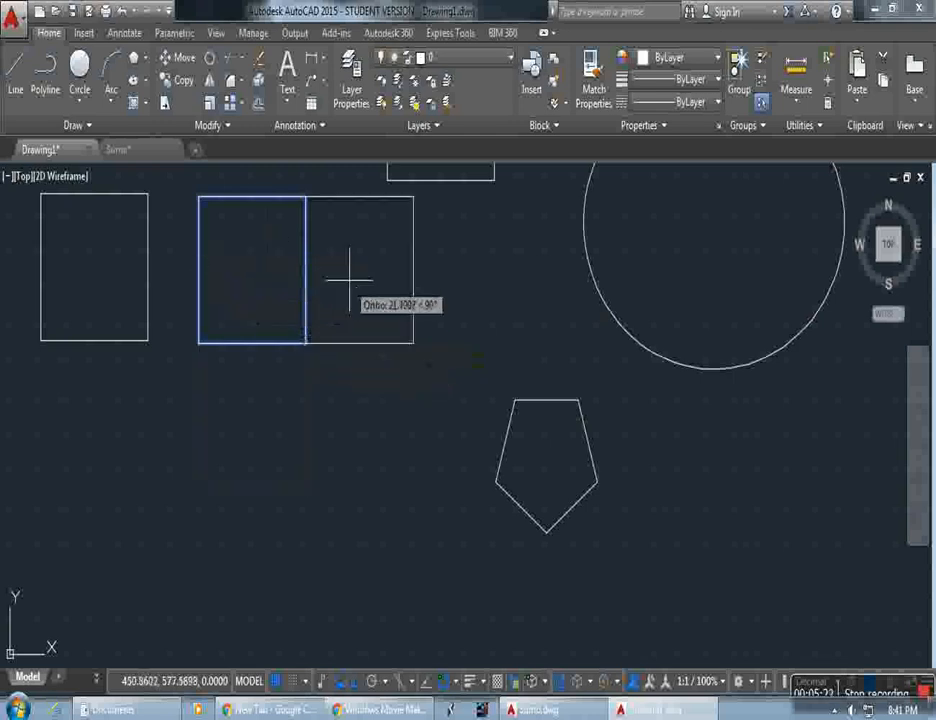
{"action": "left_click", "coordinate": [349, 281]}
{"action": "key", "text": "Return"}
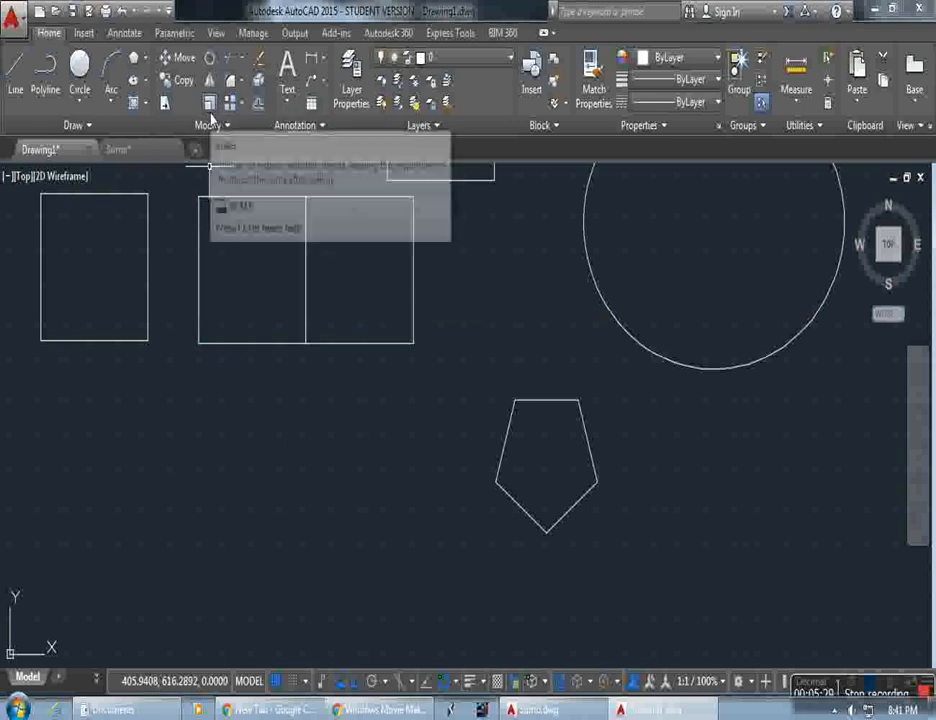
Try to trim the shared edge of the mirrored polyline squares, using the right-hand square as the cutting edge
{"action": "left_click", "coordinate": [229, 64]}
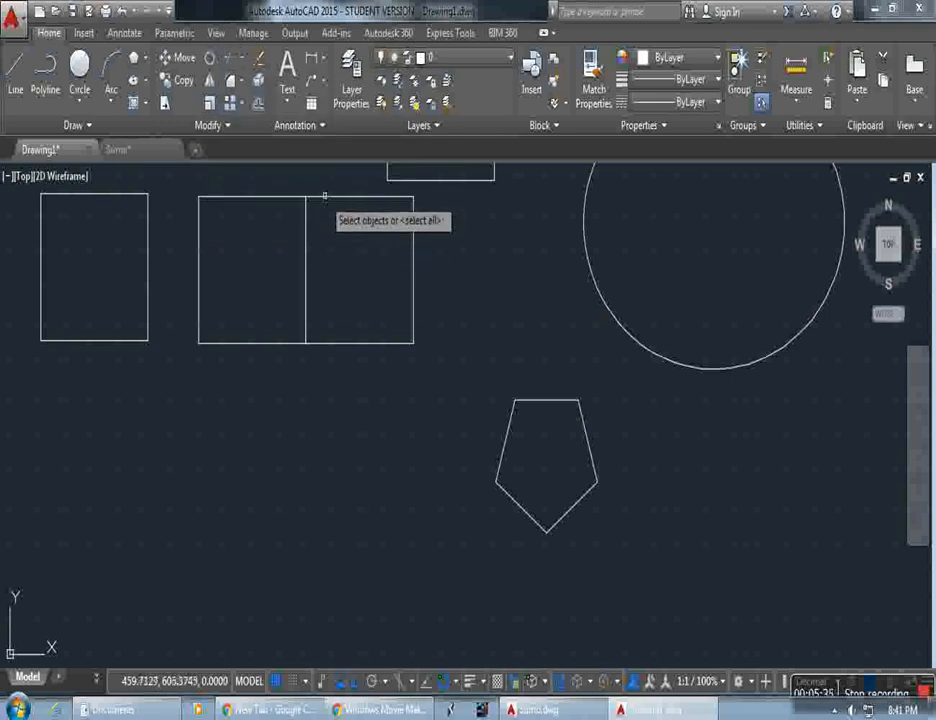
{"action": "left_click", "coordinate": [324, 197]}
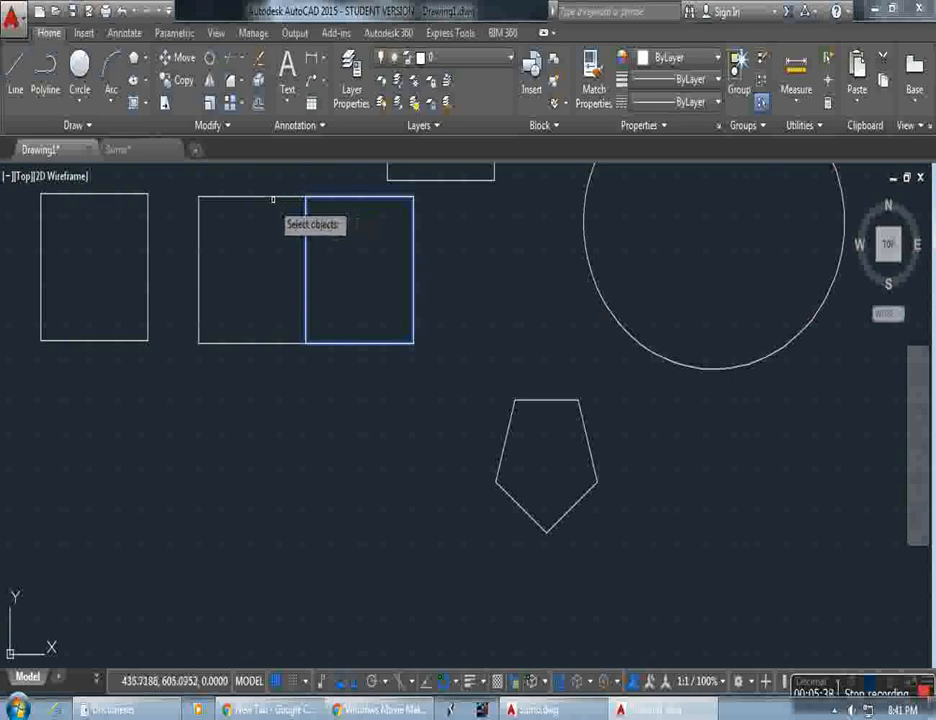
{"action": "key", "text": "Return"}
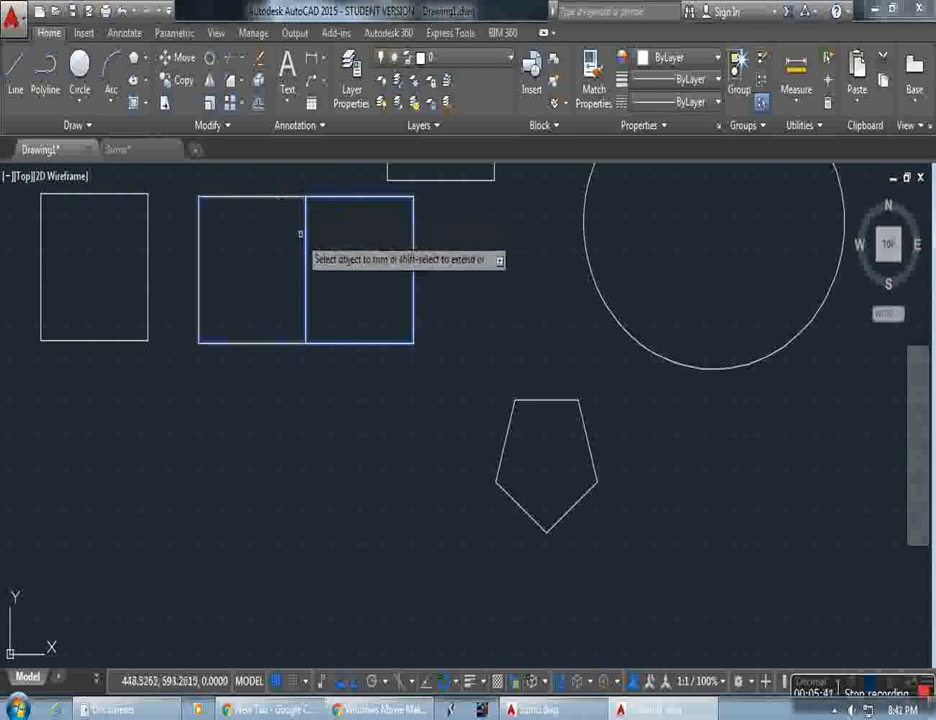
{"action": "scroll", "coordinate": [357, 388], "scroll_direction": "down", "scroll_amount": 3}
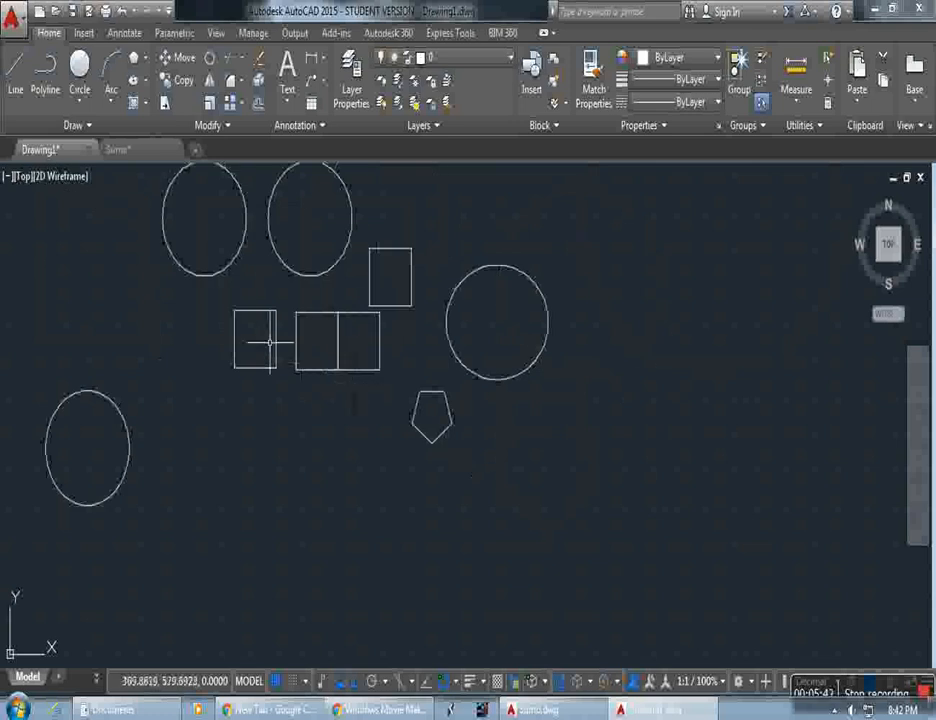
{"action": "scroll", "coordinate": [355, 347], "scroll_direction": "down", "scroll_amount": 2}
{"action": "scroll", "coordinate": [359, 351], "scroll_direction": "up", "scroll_amount": 5}
{"action": "scroll", "coordinate": [352, 349], "scroll_direction": "down", "scroll_amount": 5}
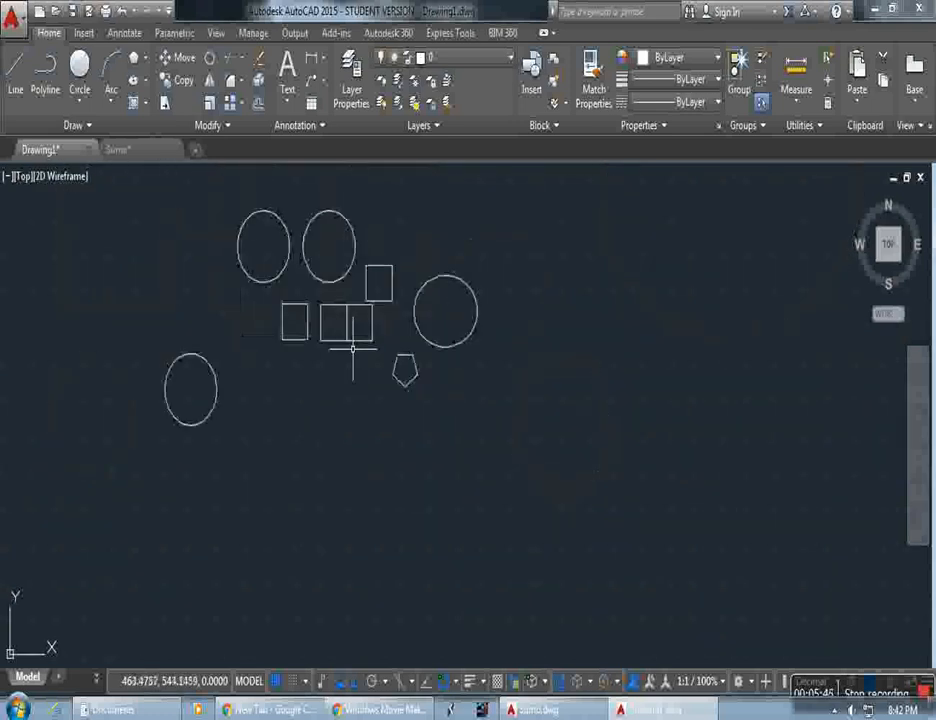
Mirror the square made of separate lines to its left across its left edge, keeping the source lines
{"action": "scroll", "coordinate": [302, 340], "scroll_direction": "up", "scroll_amount": 2}
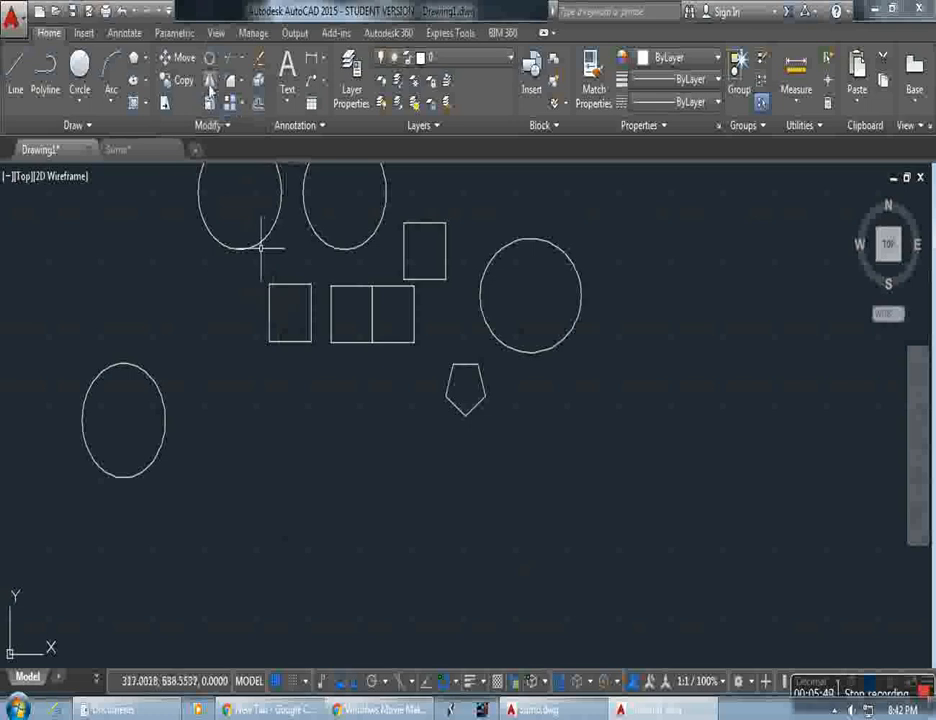
{"action": "left_click", "coordinate": [309, 339]}
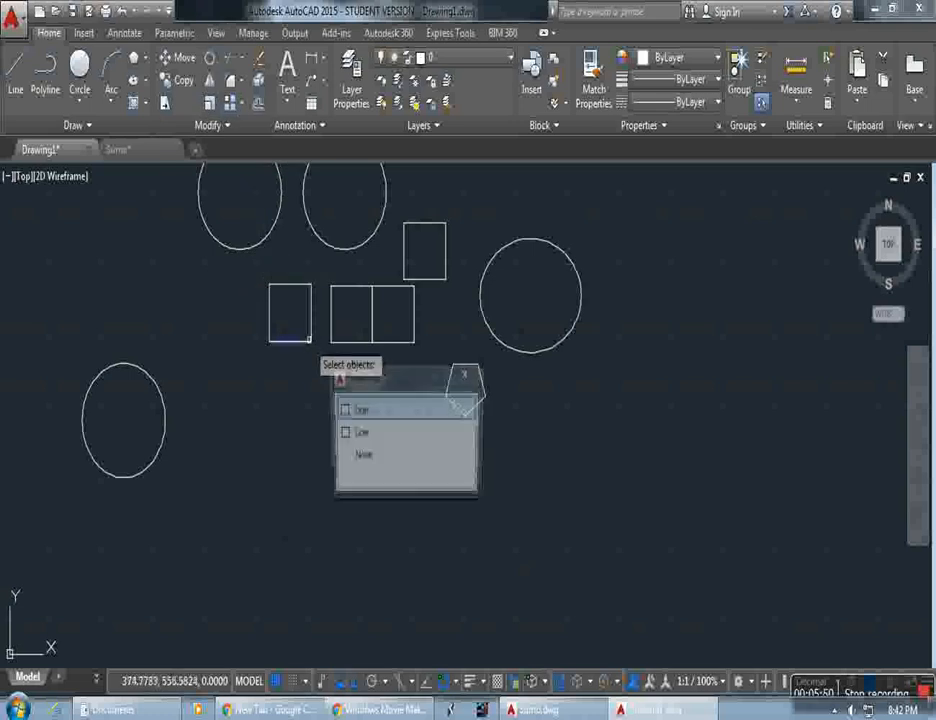
{"action": "left_click", "coordinate": [305, 342]}
{"action": "left_click", "coordinate": [320, 372]}
{"action": "left_click", "coordinate": [259, 262]}
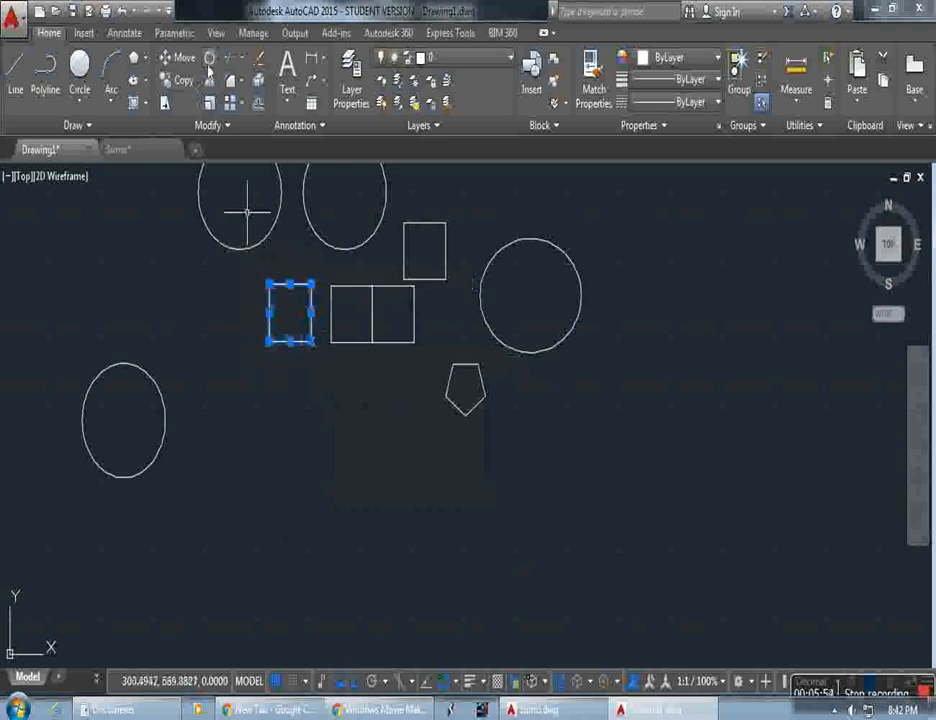
{"action": "left_click", "coordinate": [209, 80]}
{"action": "left_click", "coordinate": [268, 342]}
{"action": "left_click", "coordinate": [242, 268]}
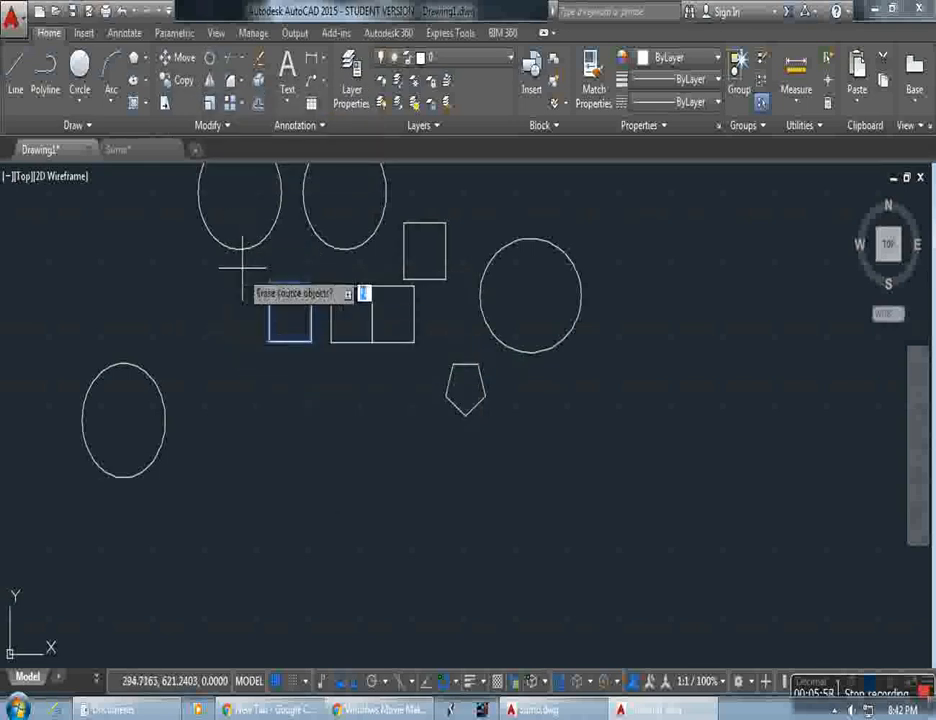
{"action": "key", "text": "Return"}
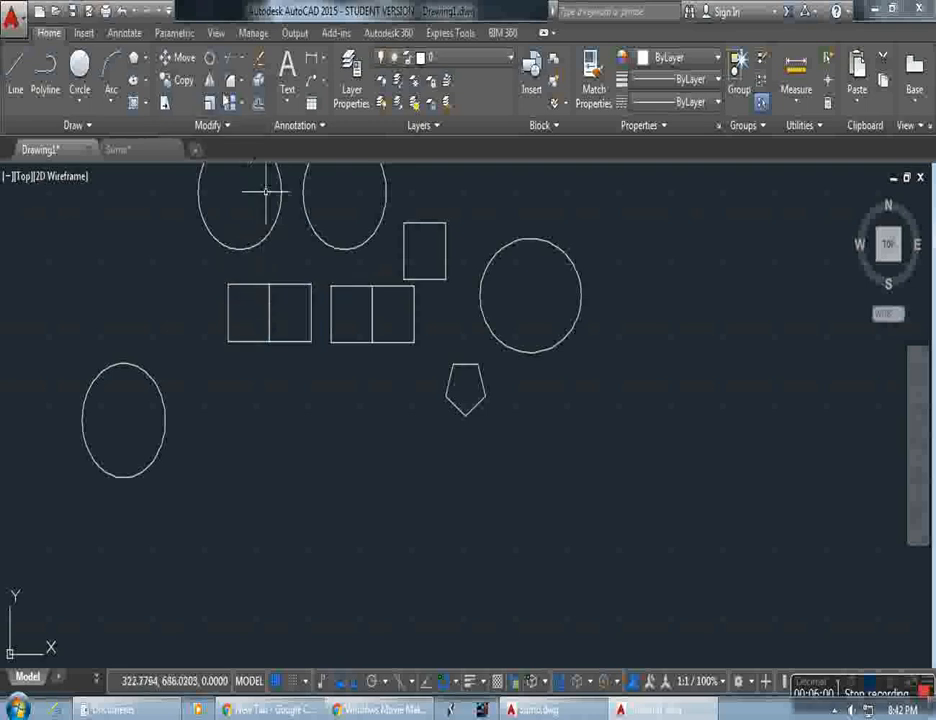
Try to trim the shared middle line of the mirrored line squares, using the right-hand square's top edge as the cutting edge
{"action": "left_click", "coordinate": [230, 58]}
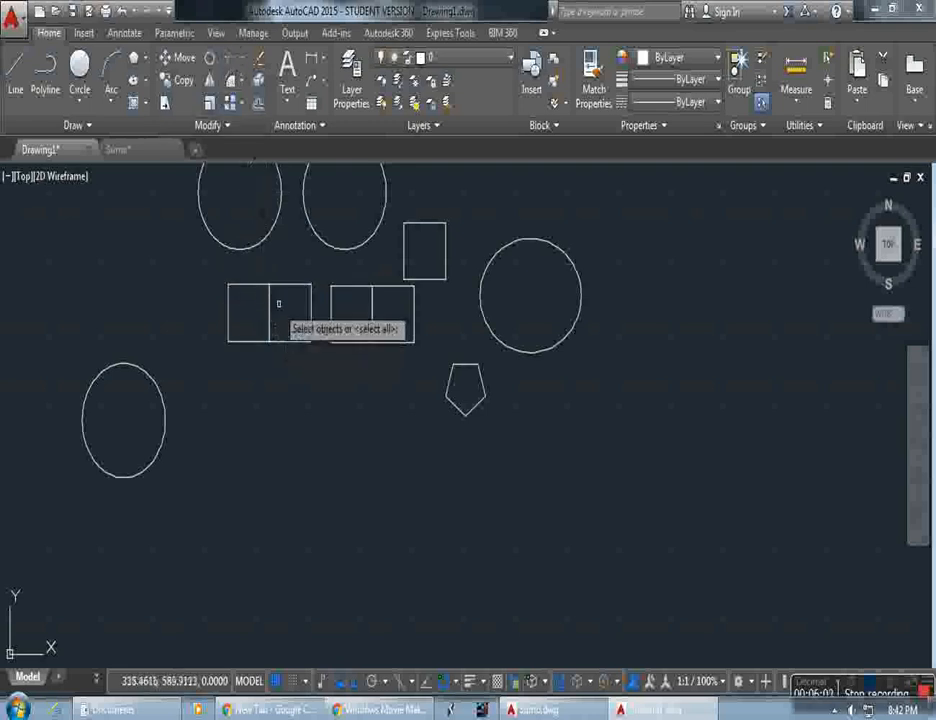
{"action": "scroll", "coordinate": [280, 303], "scroll_direction": "up", "scroll_amount": 5}
{"action": "left_click", "coordinate": [263, 229]}
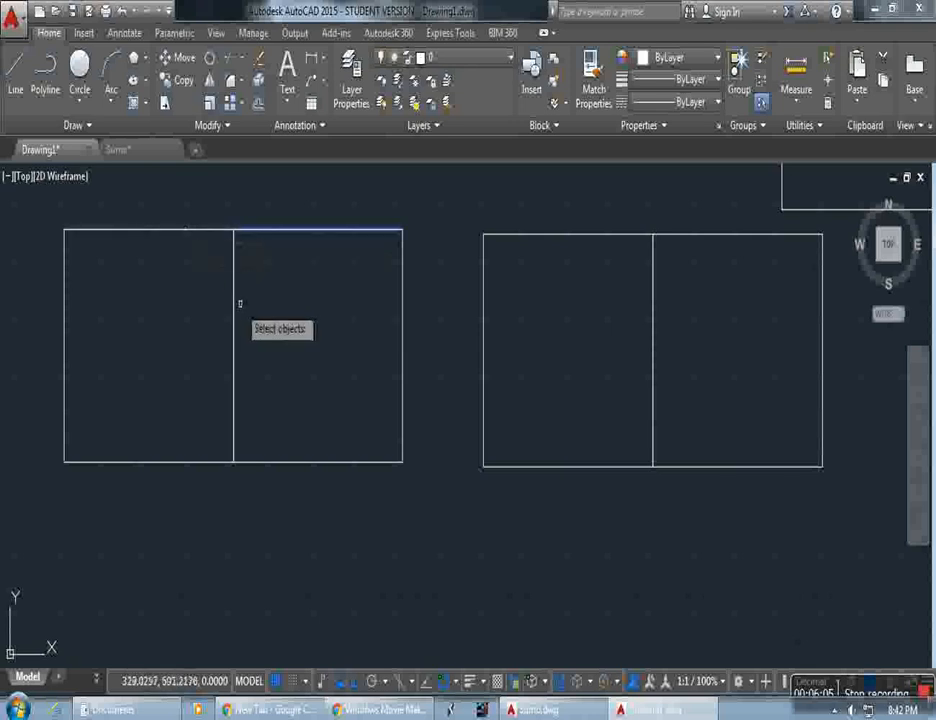
{"action": "key", "text": "Return"}
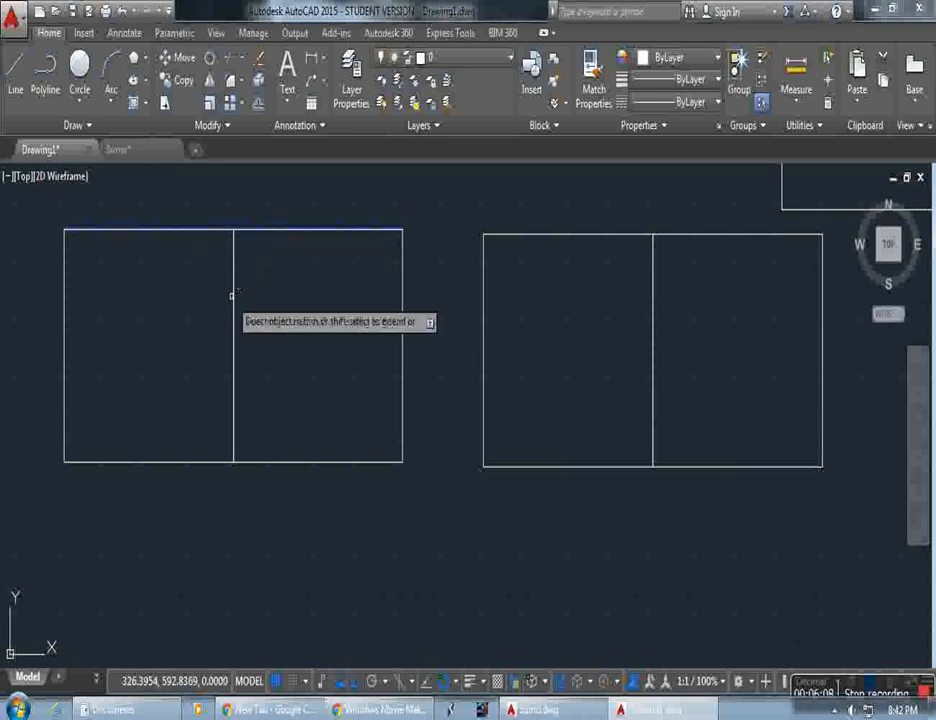
{"action": "scroll", "coordinate": [232, 295], "scroll_direction": "down", "scroll_amount": 4}
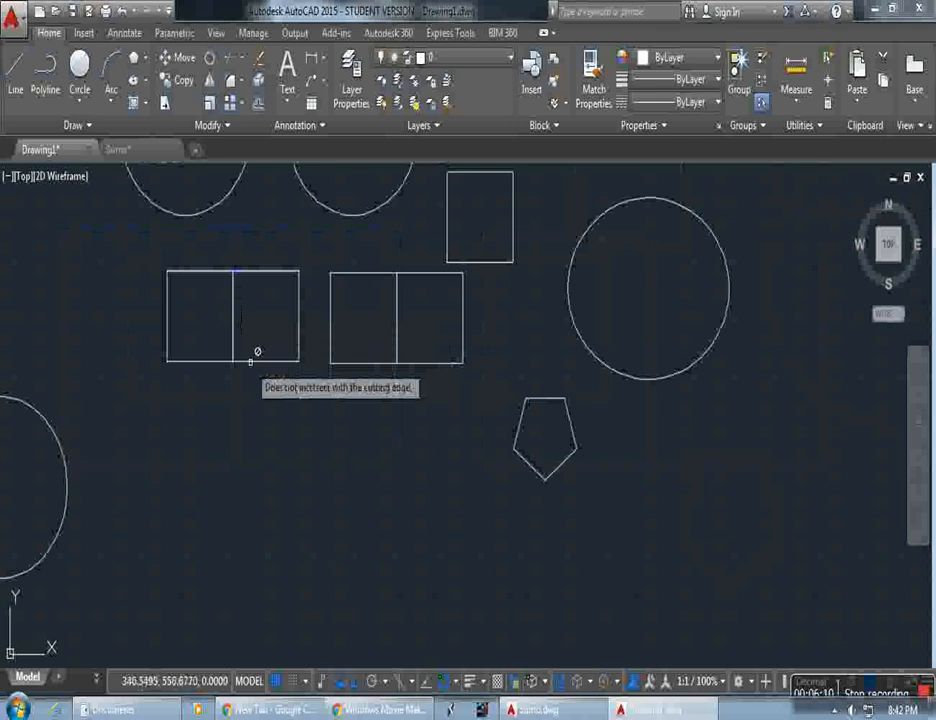
{"action": "key", "text": "Escape"}
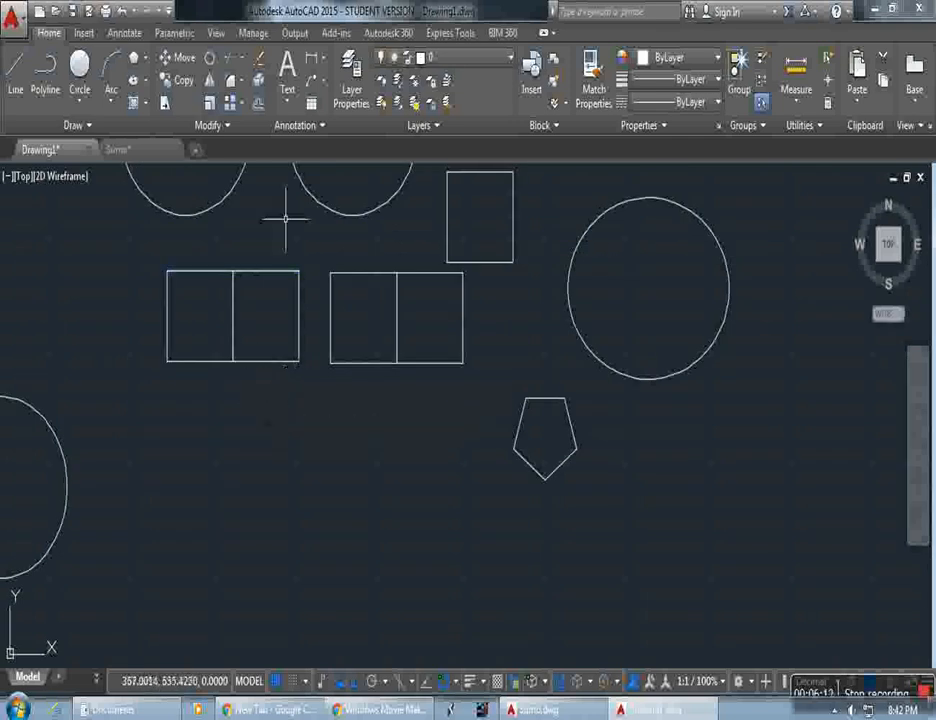
Move the standalone rectangle diagonally up and left from its top-left corner so it overlaps the right side of the nearest circle
{"action": "scroll", "coordinate": [385, 433], "scroll_direction": "down", "scroll_amount": 4}
{"action": "scroll", "coordinate": [346, 332], "scroll_direction": "up", "scroll_amount": 2}
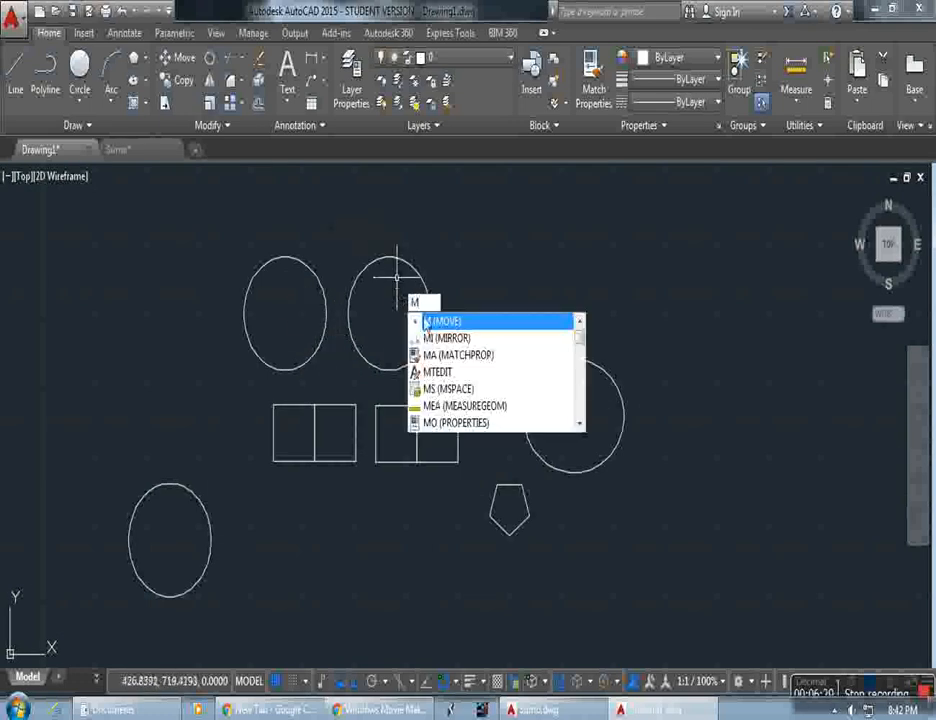
{"action": "left_click", "coordinate": [428, 321]}
{"action": "left_click", "coordinate": [447, 345]}
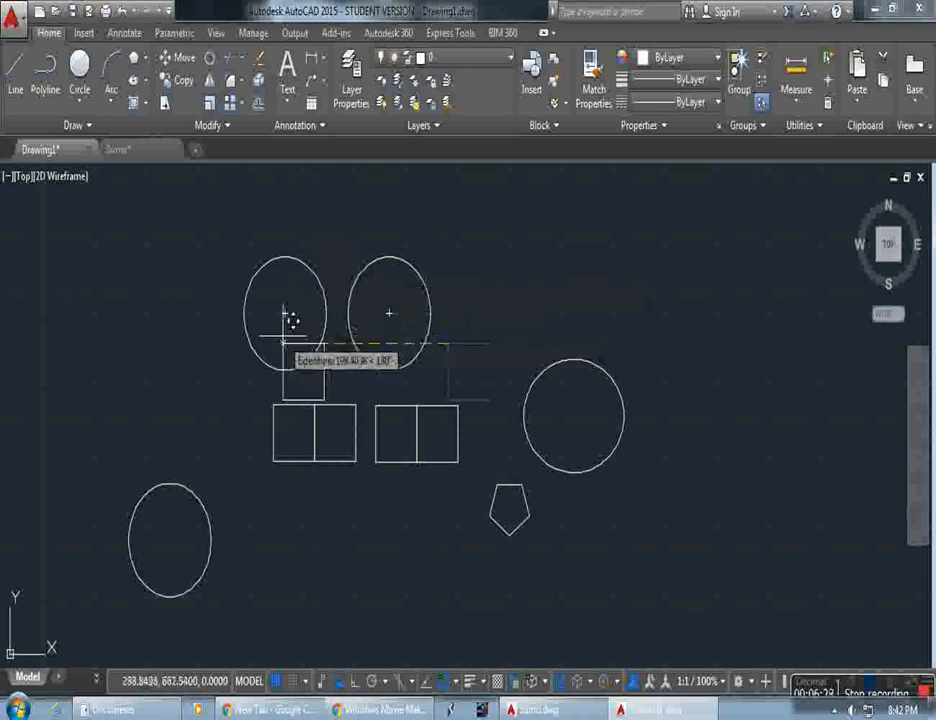
{"action": "left_click", "coordinate": [405, 290]}
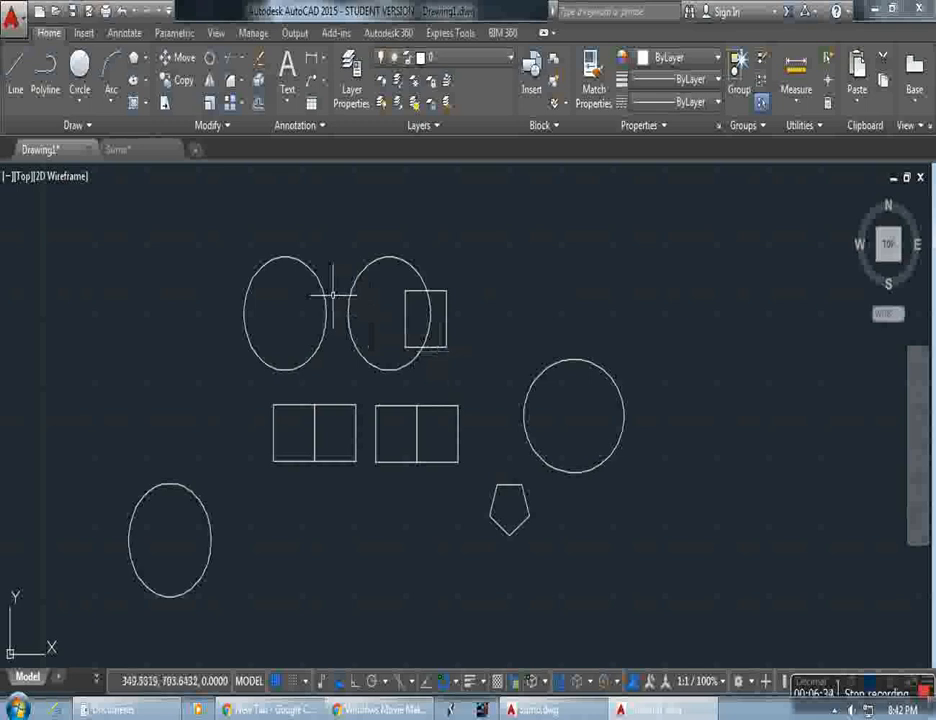
Try to trim the circle's arc inside the overlapping rectangle, using the rectangle as the cutting edge
{"action": "left_click", "coordinate": [210, 58]}
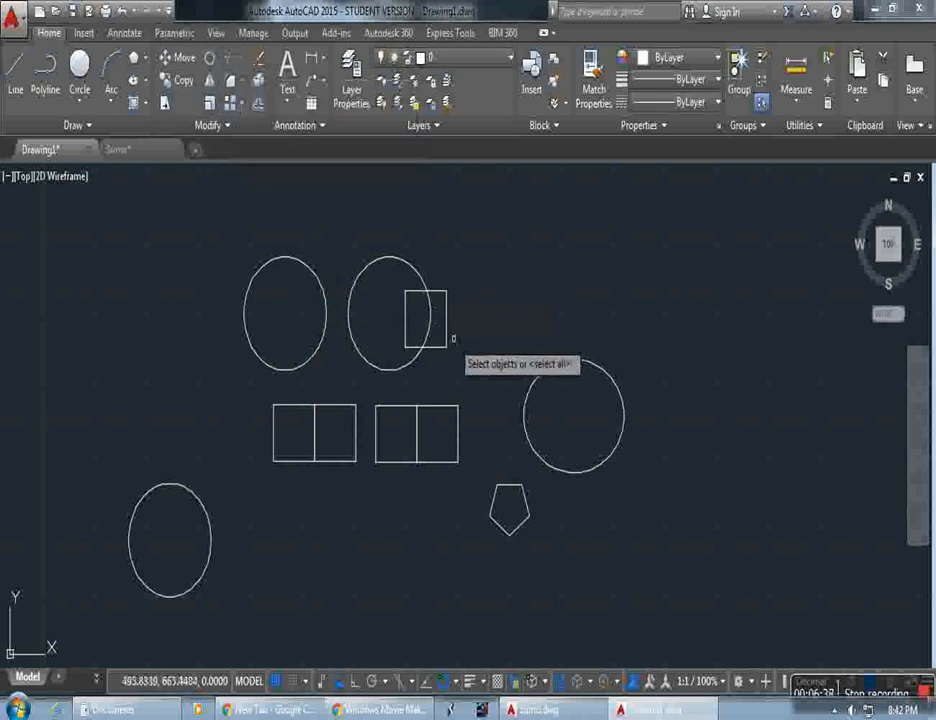
{"action": "scroll", "coordinate": [437, 328], "scroll_direction": "up", "scroll_amount": 4}
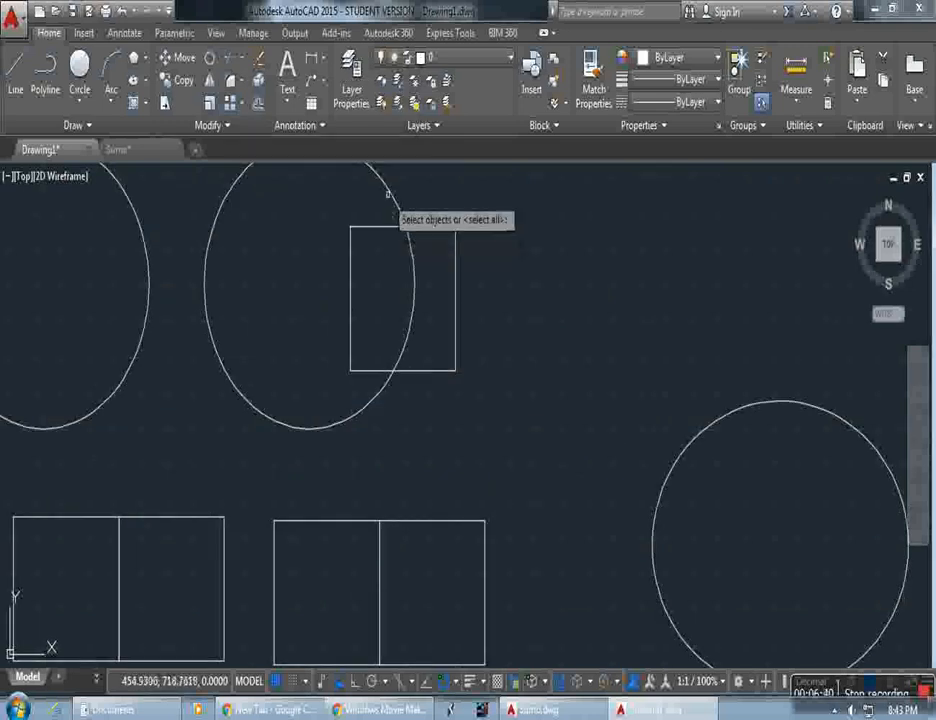
{"action": "left_click", "coordinate": [426, 371]}
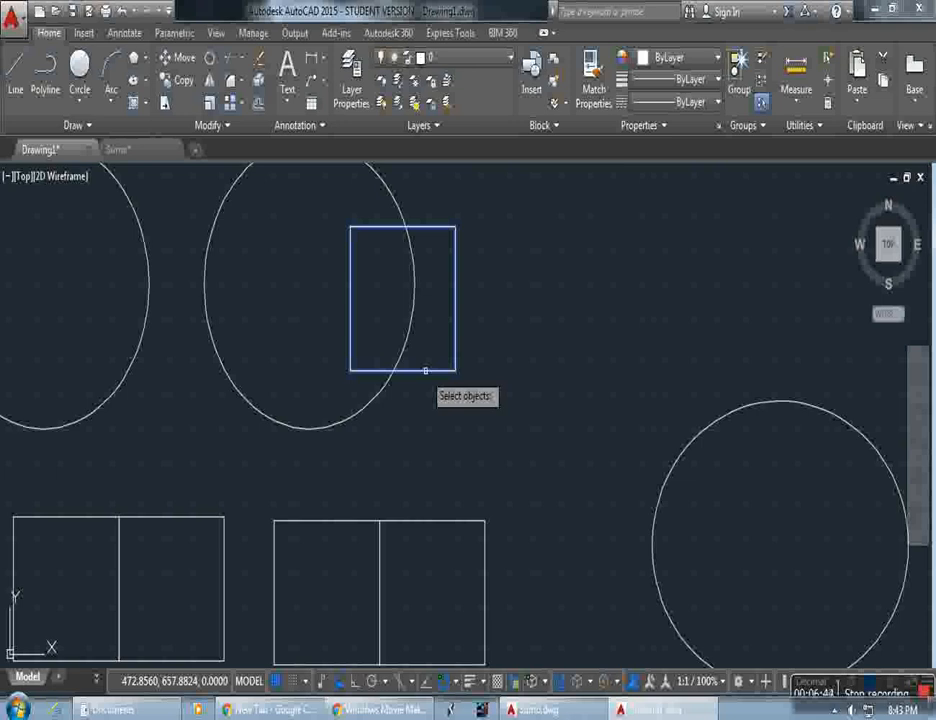
{"action": "key", "text": "Return"}
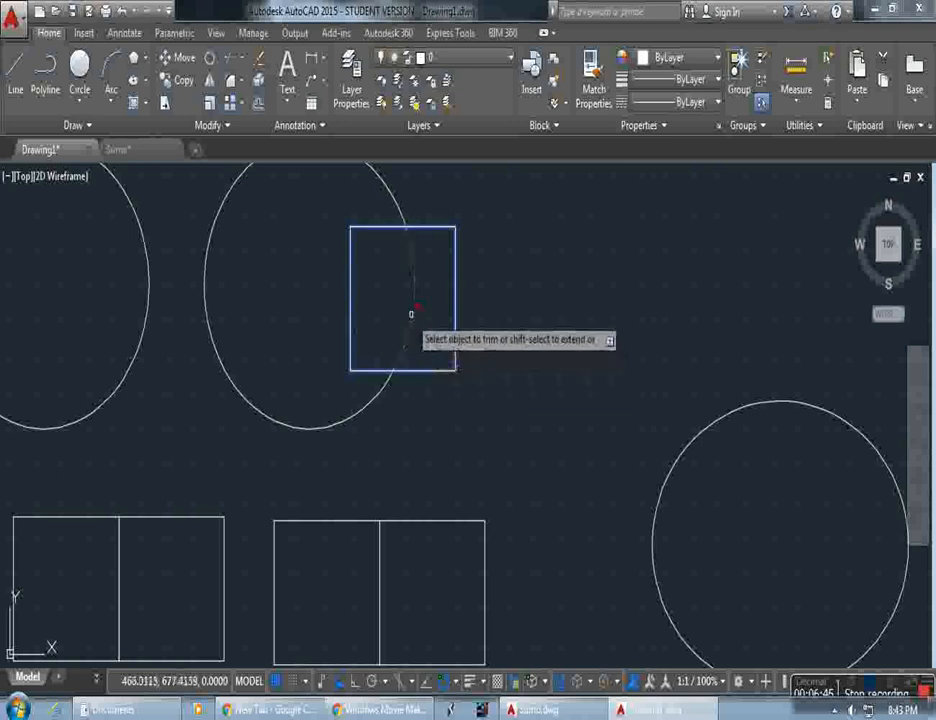
{"action": "scroll", "coordinate": [466, 435], "scroll_direction": "down", "scroll_amount": 3}
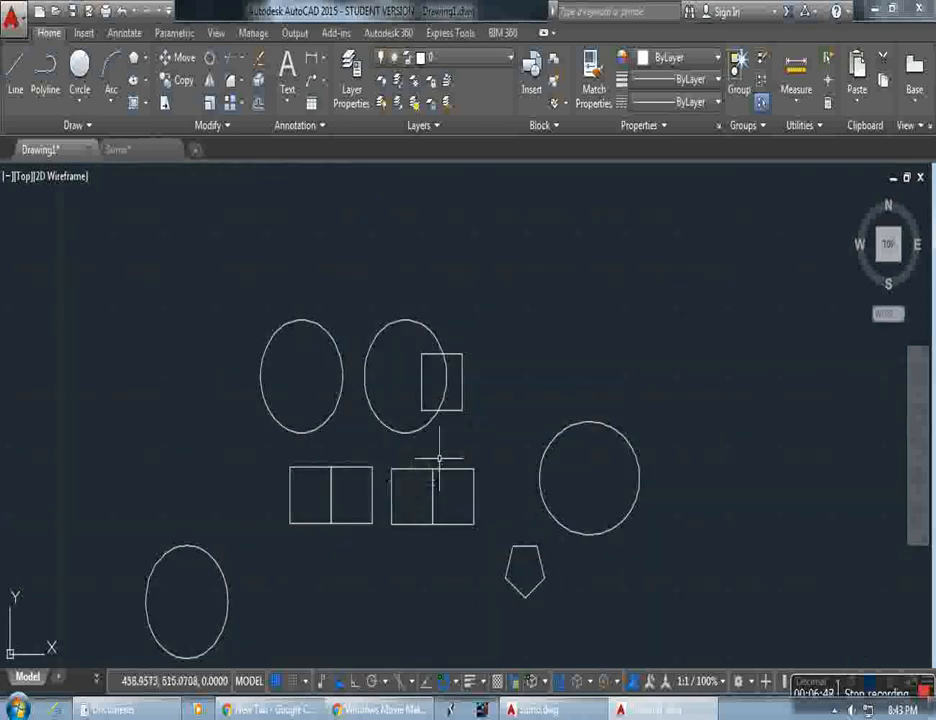
Undo the rectangle's move onto the circle
{"action": "key", "text": "ctrl+z"}
{"action": "key", "text": "ctrl+z"}
{"action": "key", "text": "ctrl+z"}
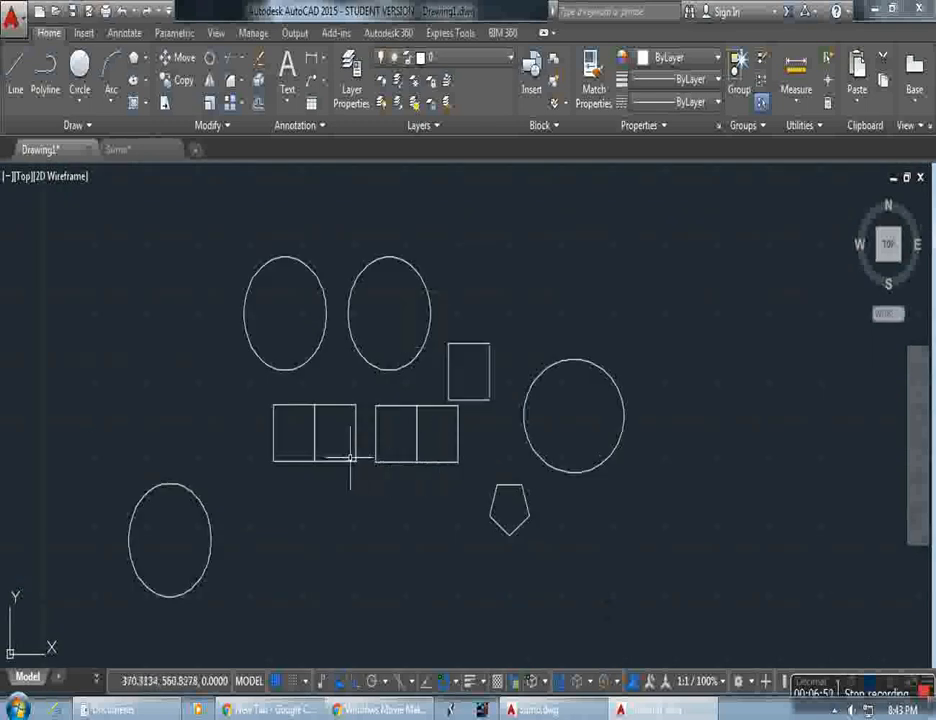
Delete the lines of the right-hand square in the left pair, including one of the two overlapping lines on the shared edge
{"action": "left_click", "coordinate": [356, 443]}
{"action": "key", "text": "Escape"}
{"action": "left_click", "coordinate": [376, 518]}
{"action": "key", "text": "Escape"}
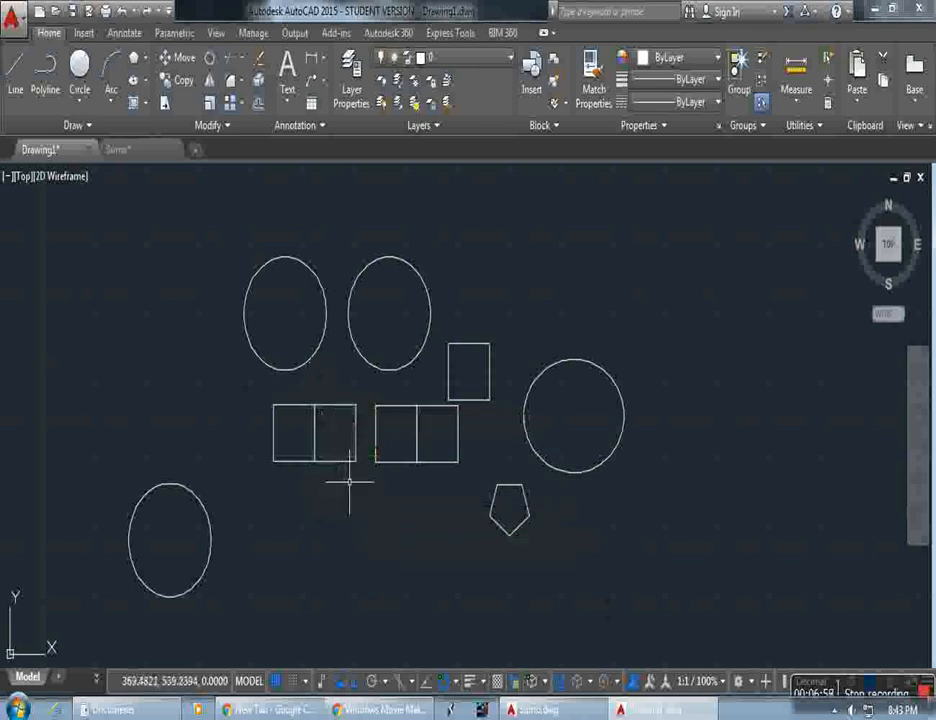
{"action": "left_click", "coordinate": [349, 483]}
{"action": "left_click", "coordinate": [365, 448]}
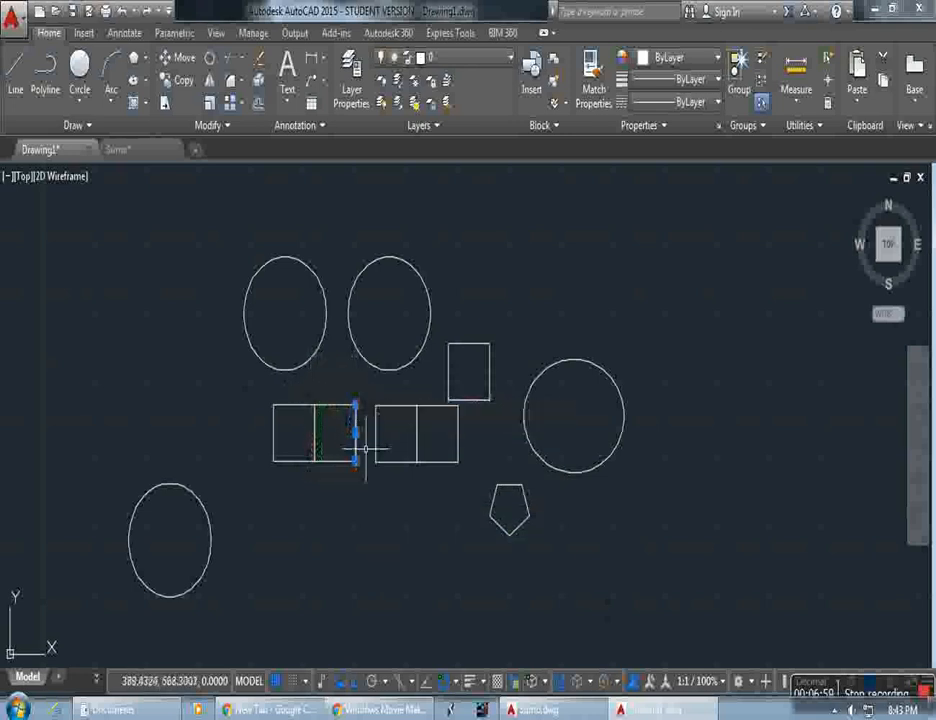
{"action": "left_click", "coordinate": [362, 484]}
{"action": "left_click", "coordinate": [320, 393]}
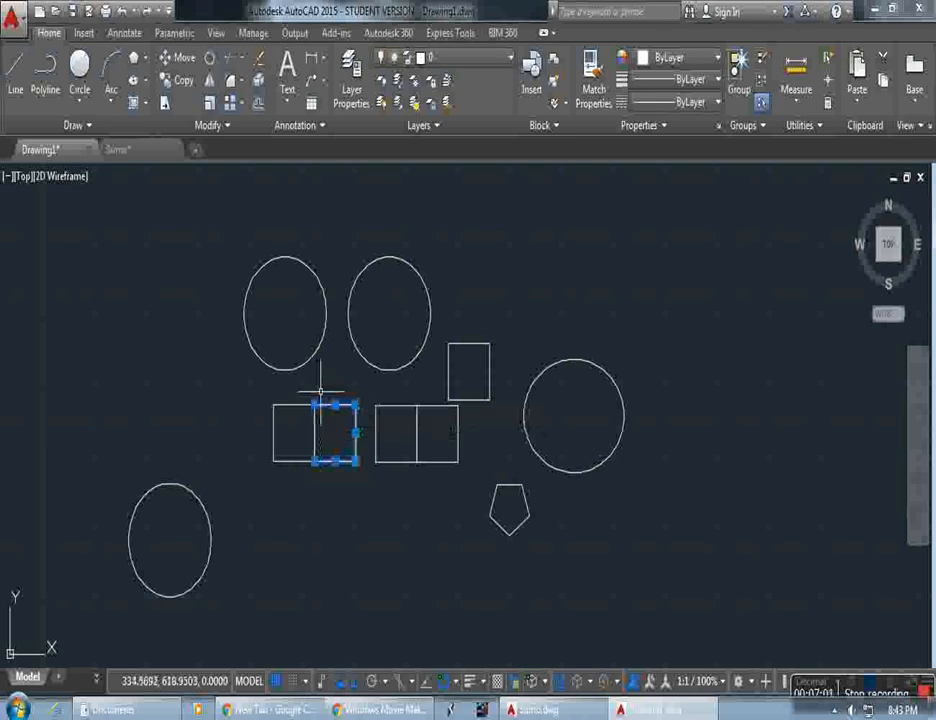
{"action": "key", "text": "Delete"}
{"action": "left_click", "coordinate": [315, 425]}
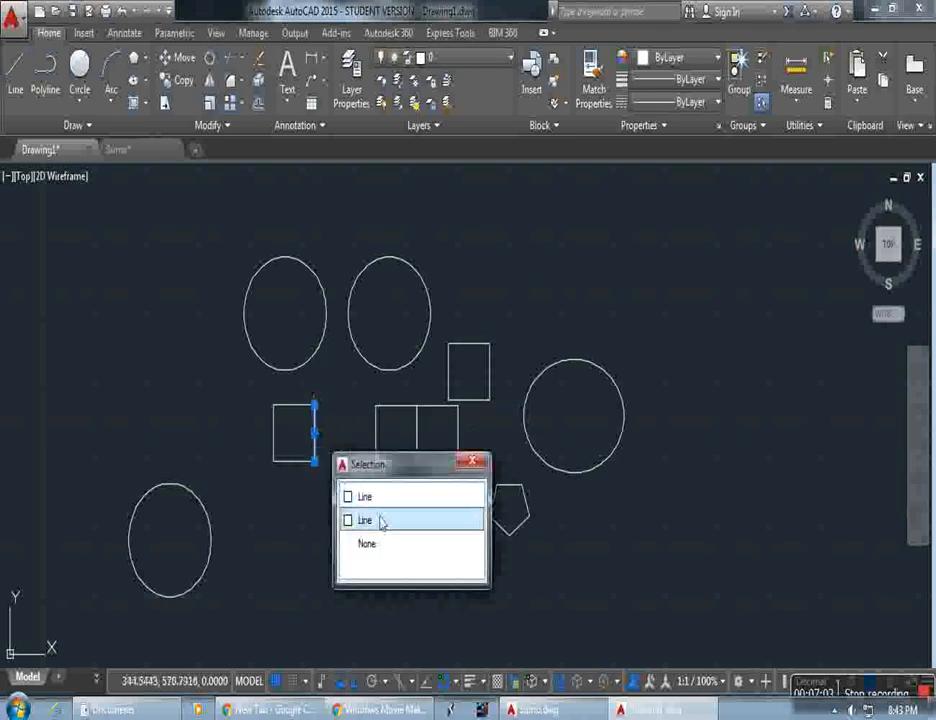
{"action": "left_click", "coordinate": [385, 522]}
Move the remaining line square up from its bottom-right corner, with Ortho off, so it overlaps the bottom of the leftmost upper circle
{"action": "left_click_drag", "start_coordinate": [333, 487], "coordinate": [260, 397]}
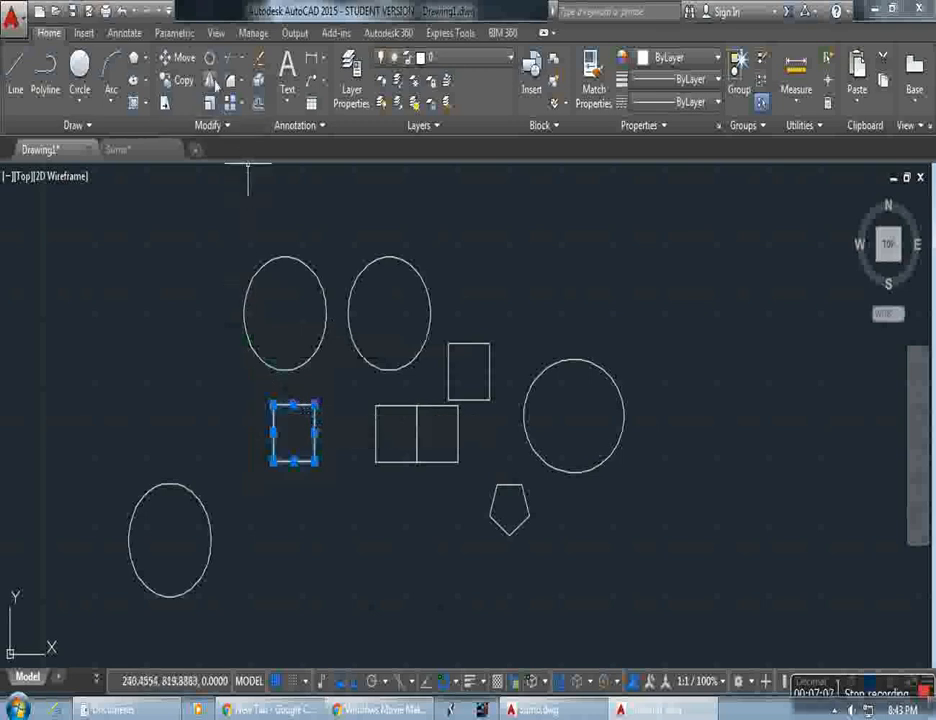
{"action": "left_click", "coordinate": [183, 57]}
{"action": "left_click", "coordinate": [314, 462]}
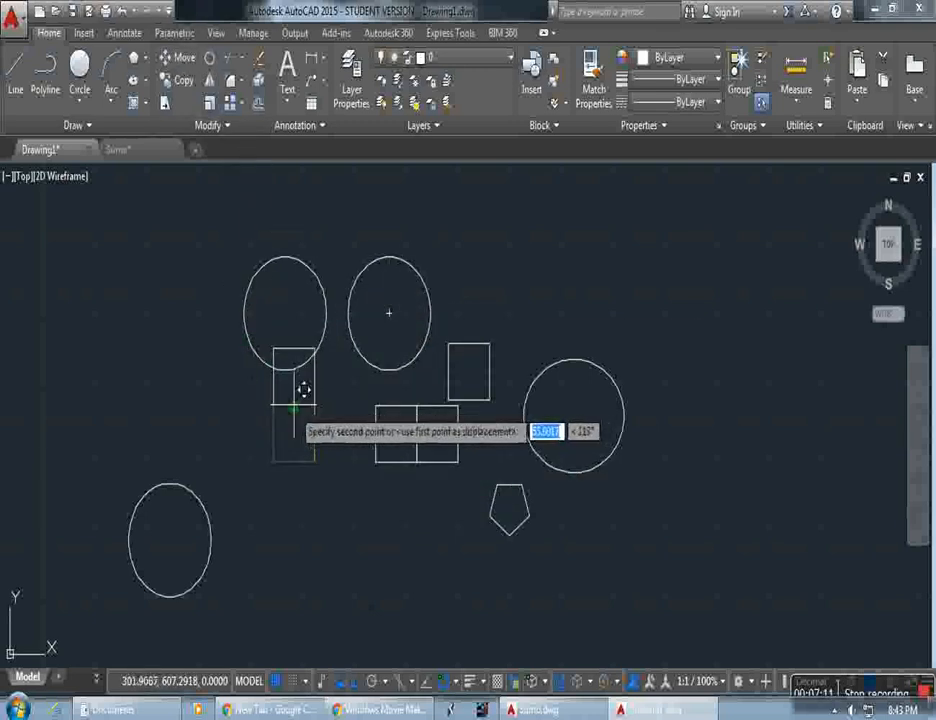
{"action": "key", "text": "F8"}
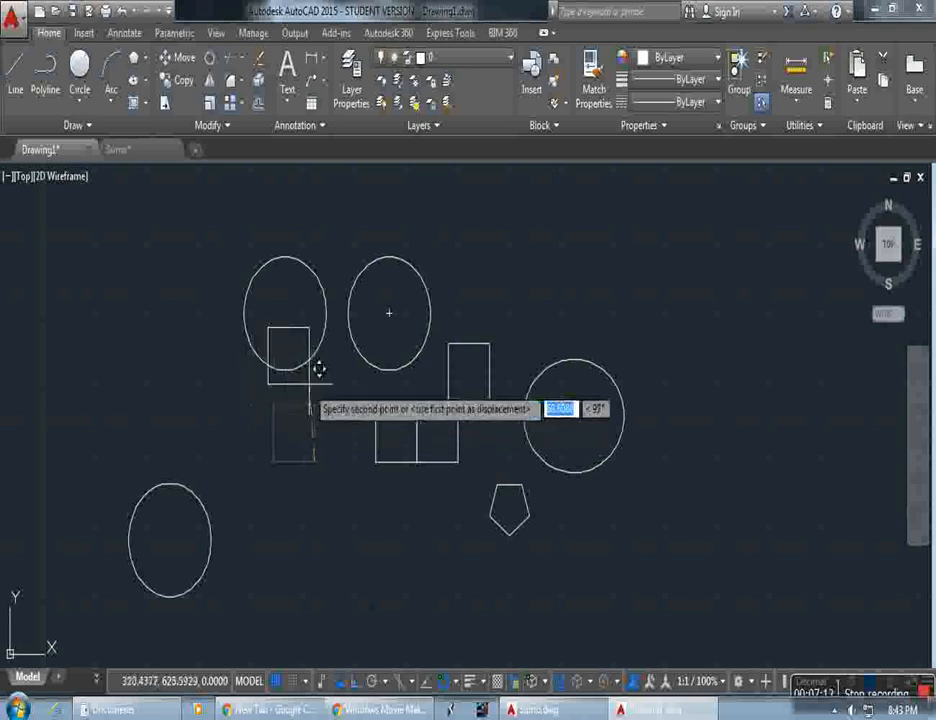
{"action": "left_click", "coordinate": [313, 374]}
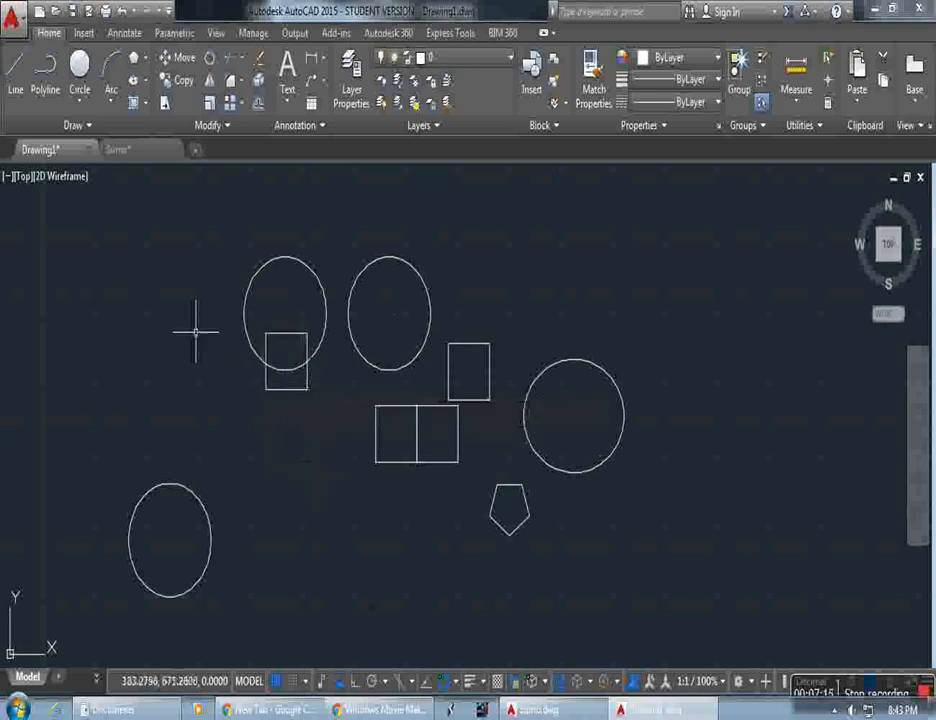
Trim the circle's bottom arc between the square's two vertical sides, using them as cutting edges, and delete the square's top line
{"action": "left_click", "coordinate": [172, 57]}
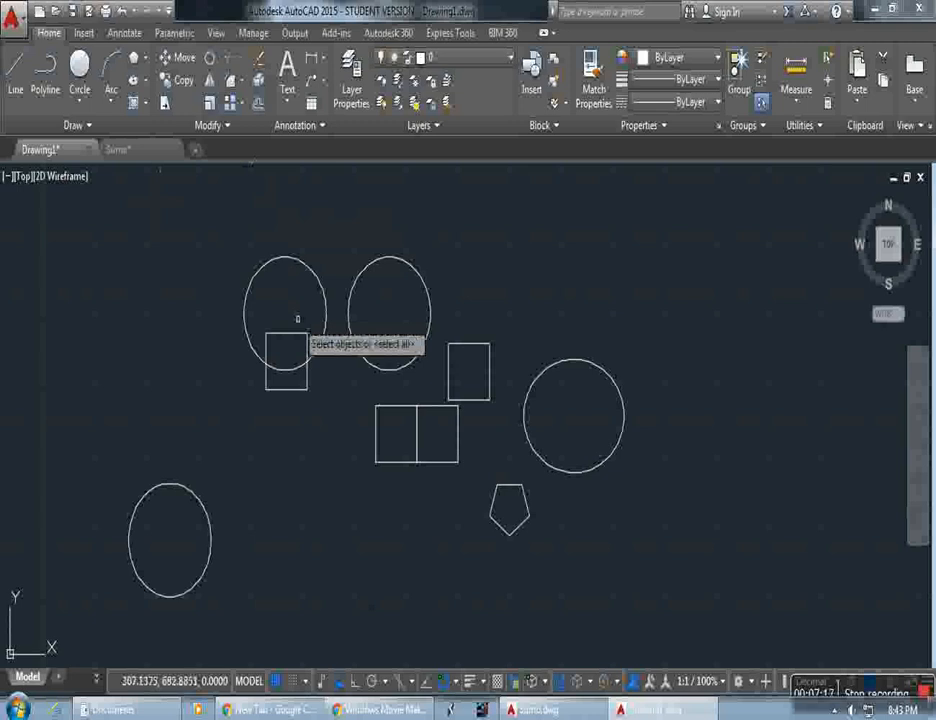
{"action": "scroll", "coordinate": [297, 320], "scroll_direction": "up", "scroll_amount": 4}
{"action": "left_click", "coordinate": [319, 438]}
{"action": "left_click", "coordinate": [320, 443]}
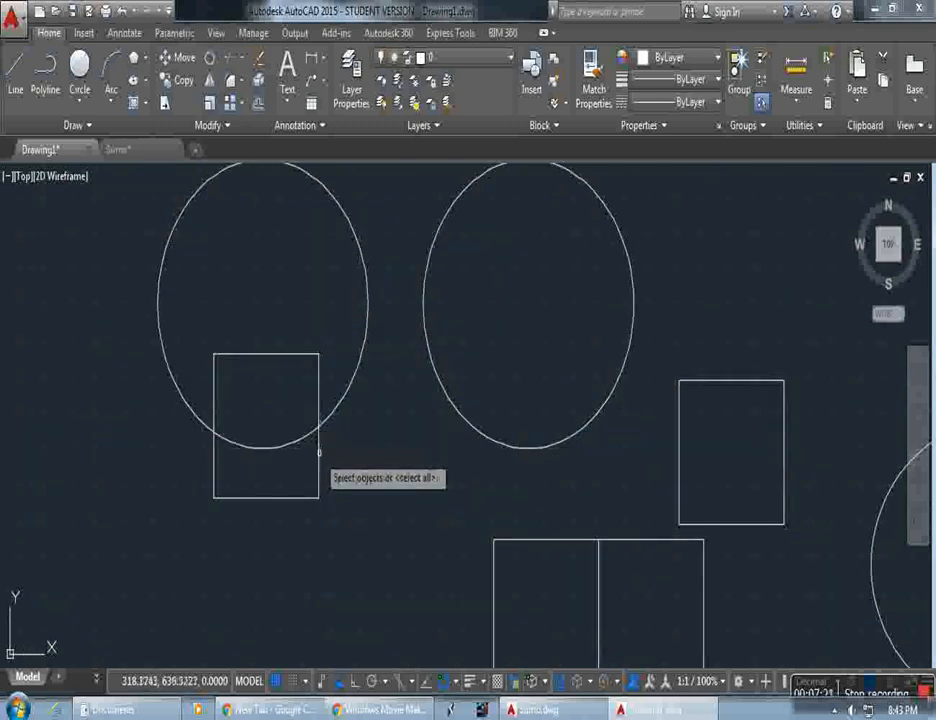
{"action": "left_click", "coordinate": [319, 452]}
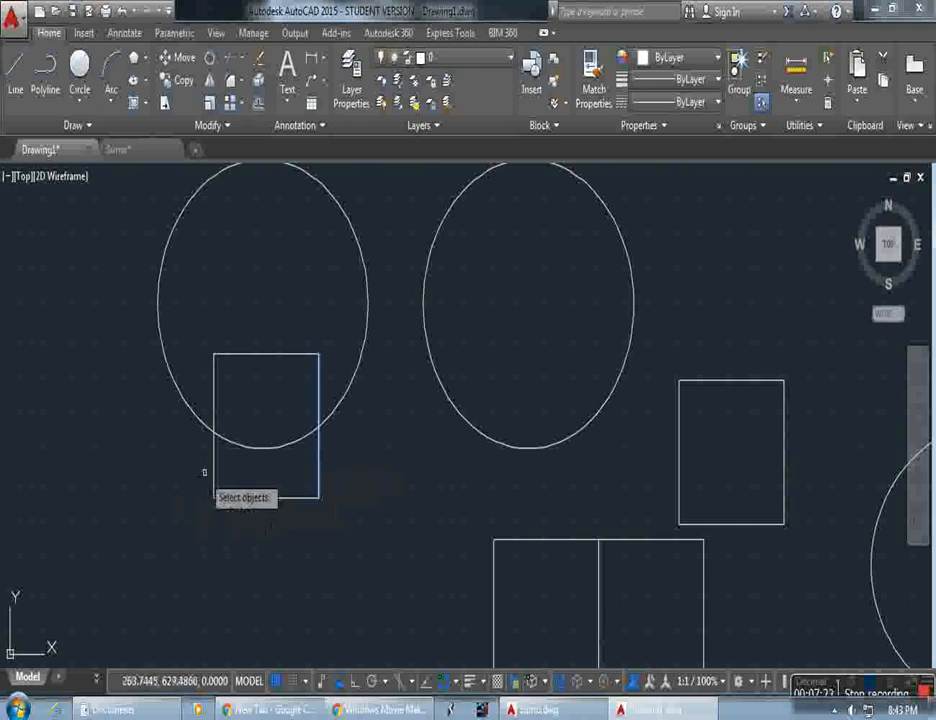
{"action": "key", "text": "Return"}
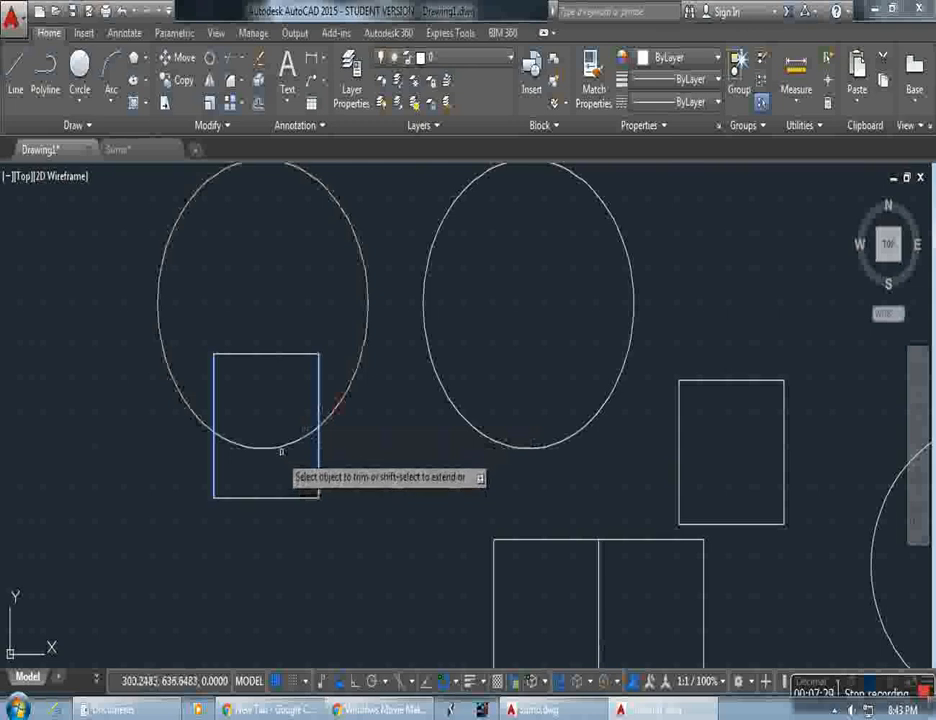
{"action": "left_click", "coordinate": [282, 446]}
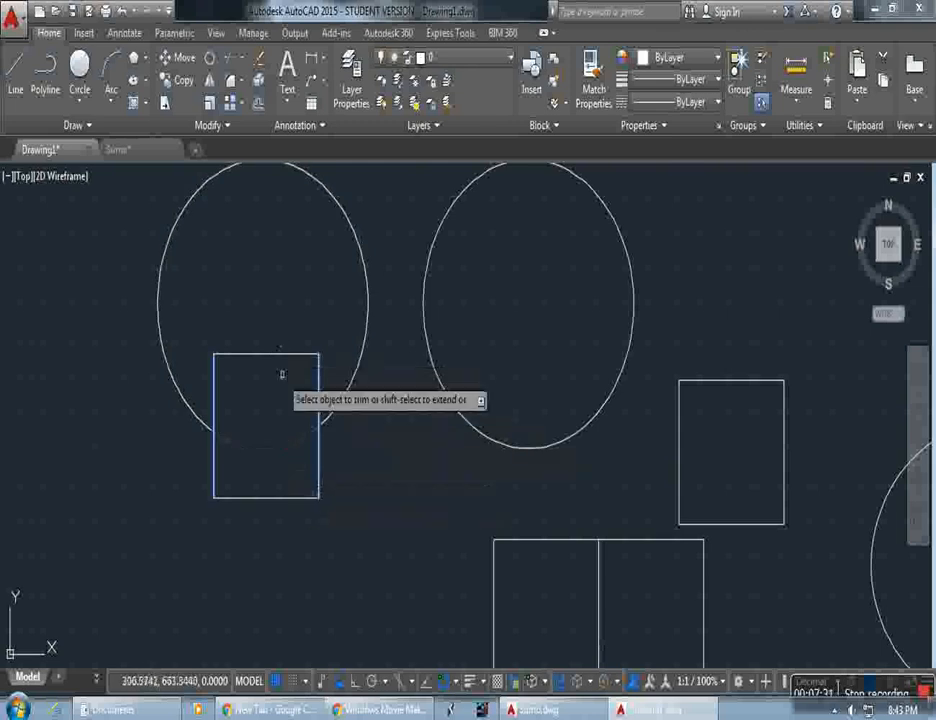
{"action": "key", "text": "Escape"}
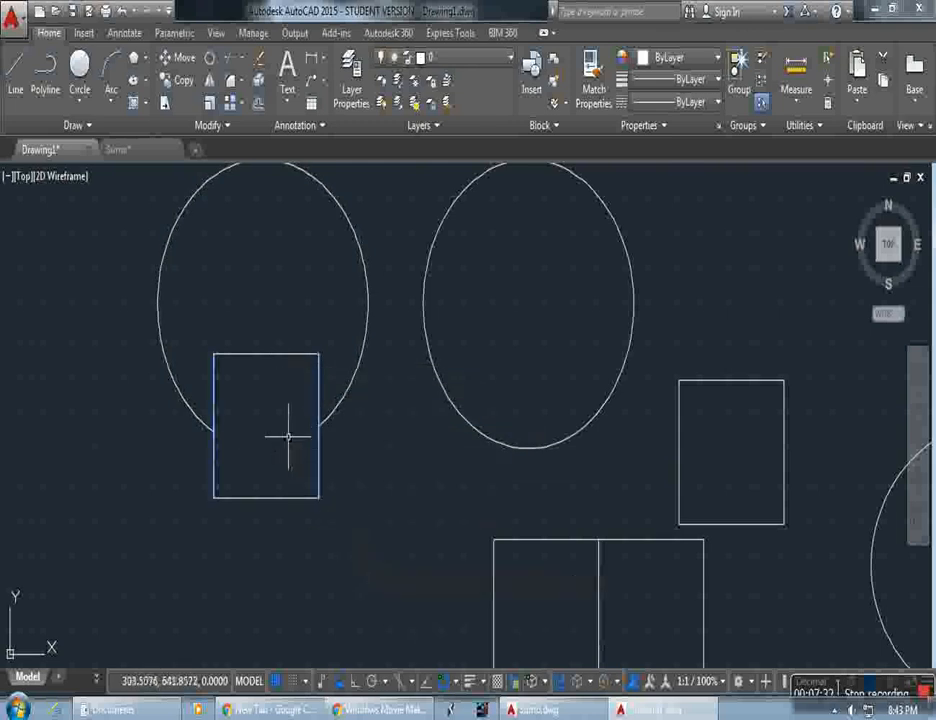
{"action": "left_click", "coordinate": [296, 354]}
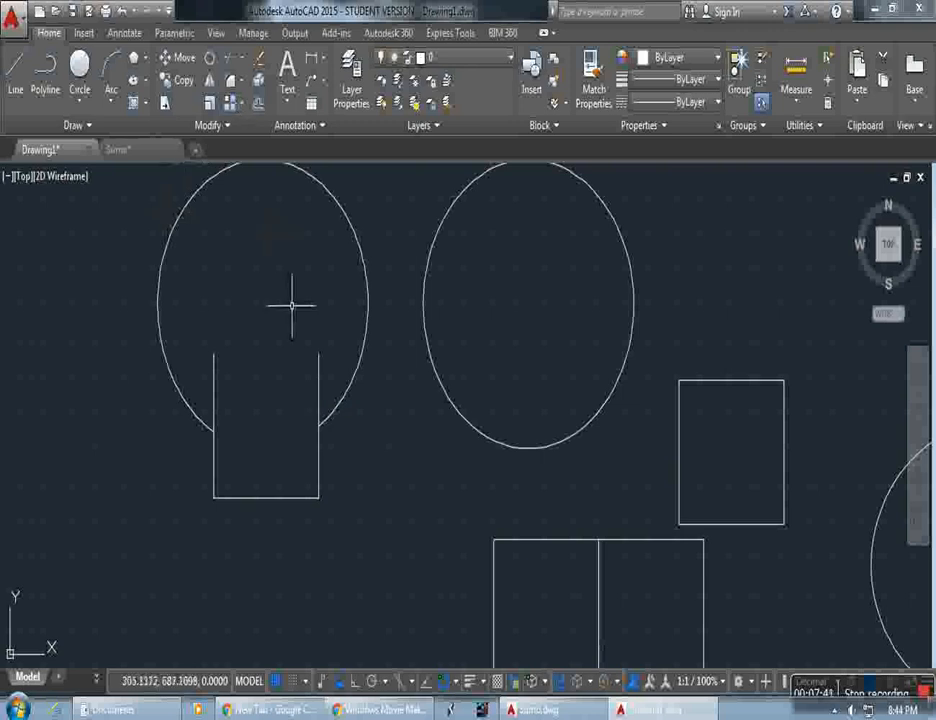
Trim the upper parts of both vertical lines inside the circle, using the circle's arc as the cutting edge
{"action": "left_click", "coordinate": [229, 72]}
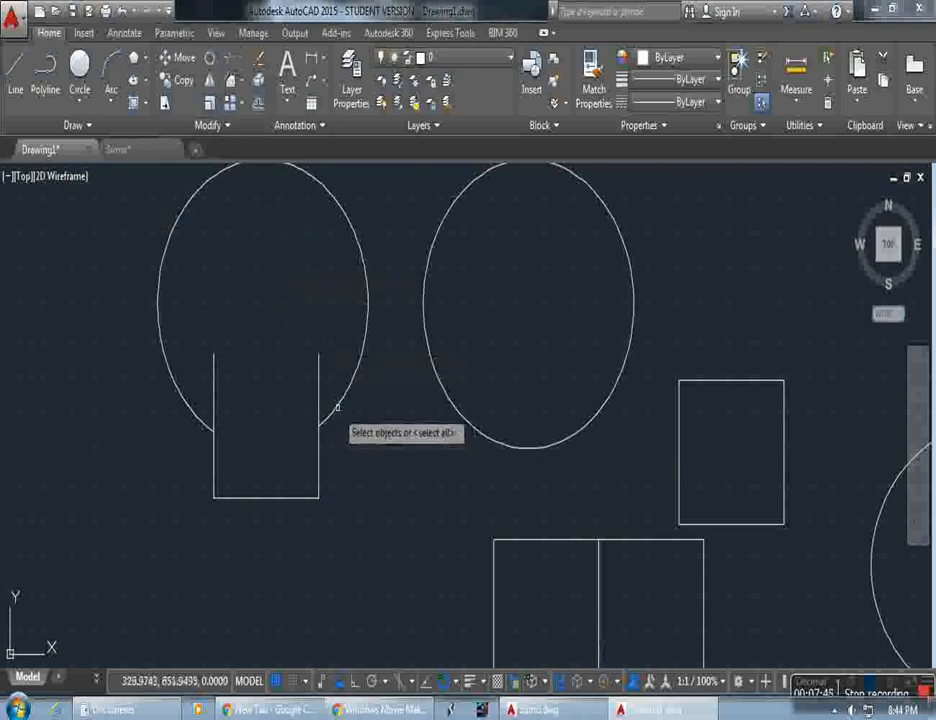
{"action": "left_click", "coordinate": [337, 407]}
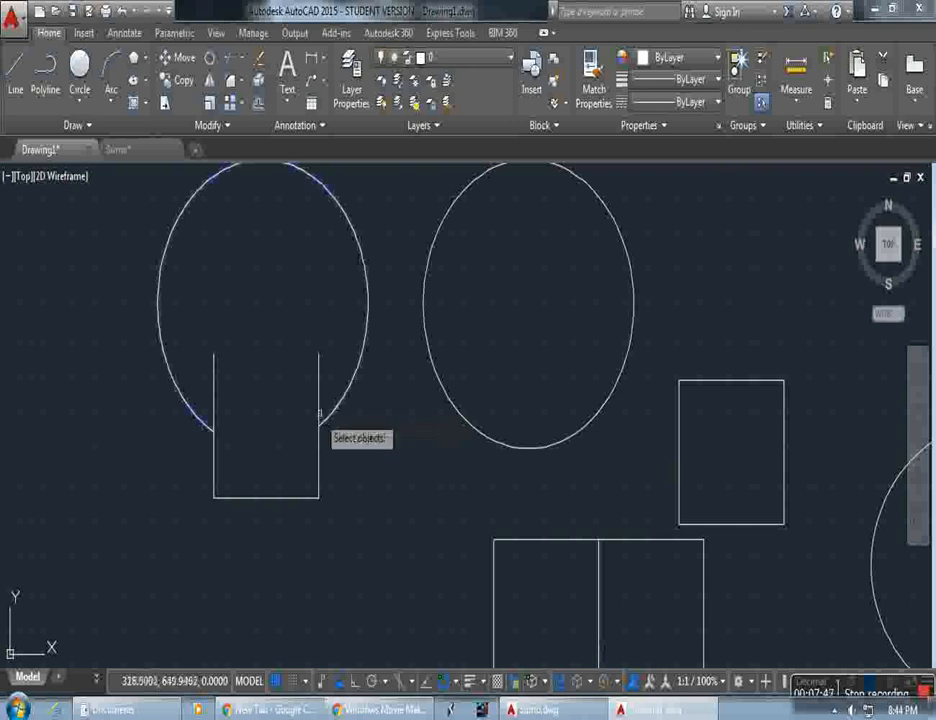
{"action": "key", "text": "Return"}
{"action": "left_click", "coordinate": [318, 402]}
{"action": "left_click", "coordinate": [212, 388]}
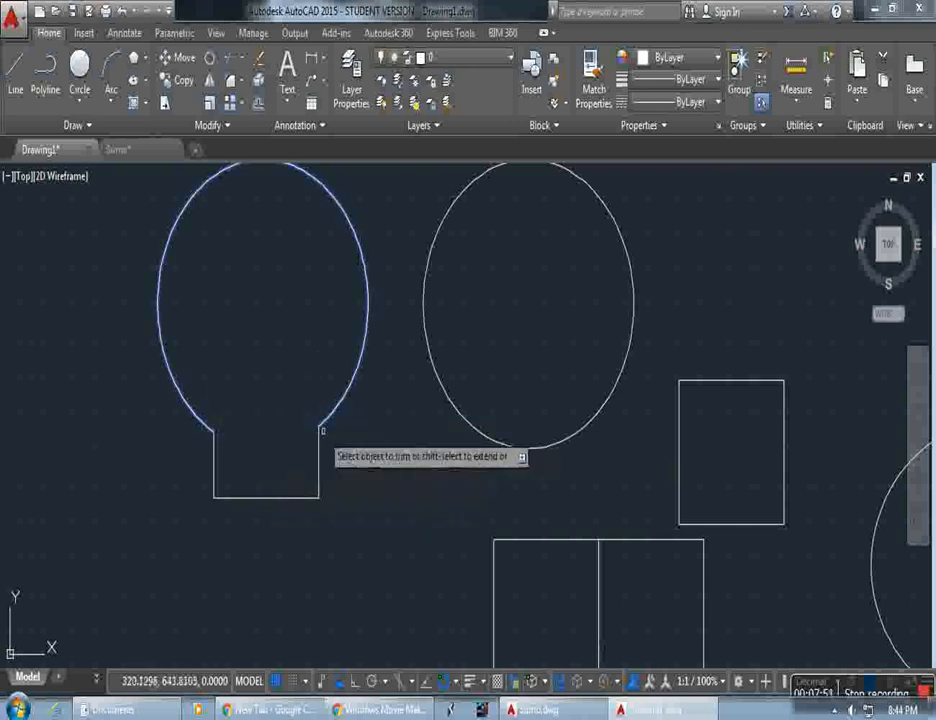
{"action": "key", "text": "Return"}
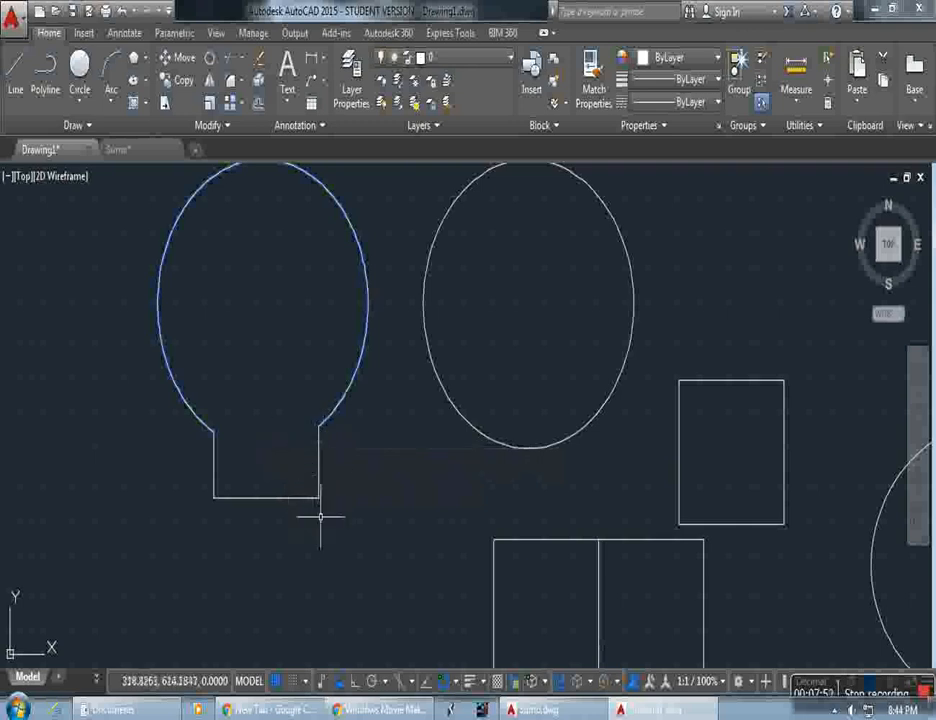
Fillet the bottom-right corner of the bulb shape's base with a radius of 4
{"action": "left_click", "coordinate": [231, 86]}
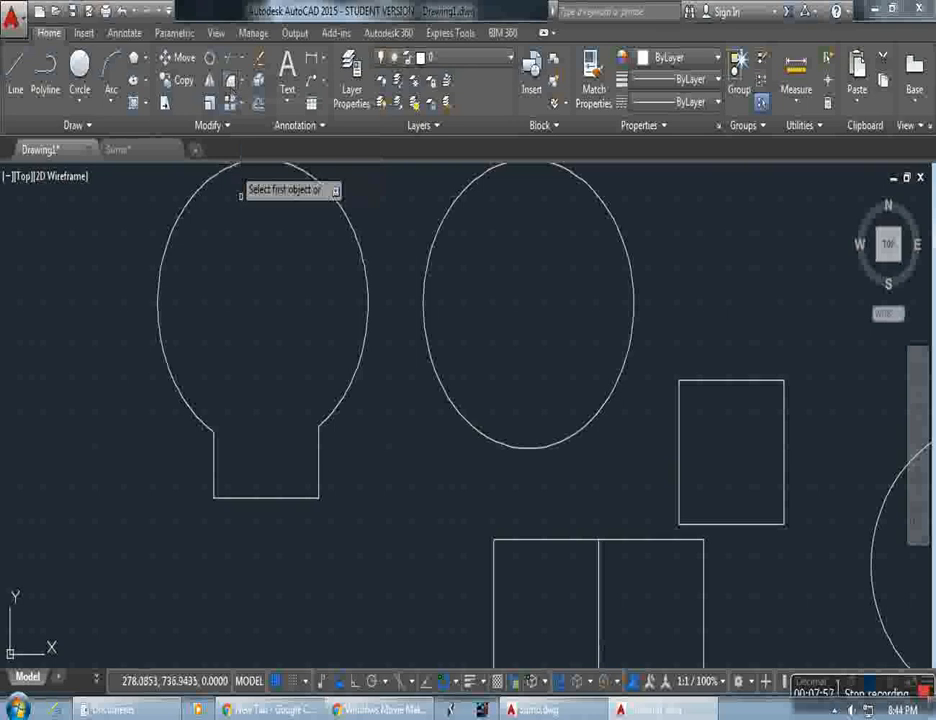
{"action": "left_click", "coordinate": [319, 476]}
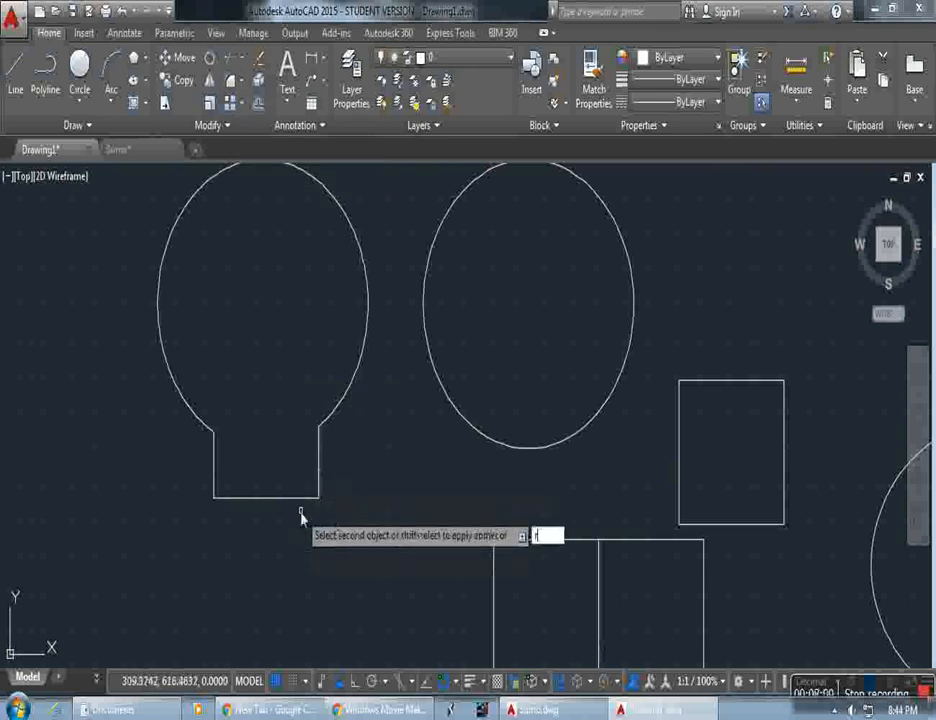
{"action": "key", "text": "Return"}
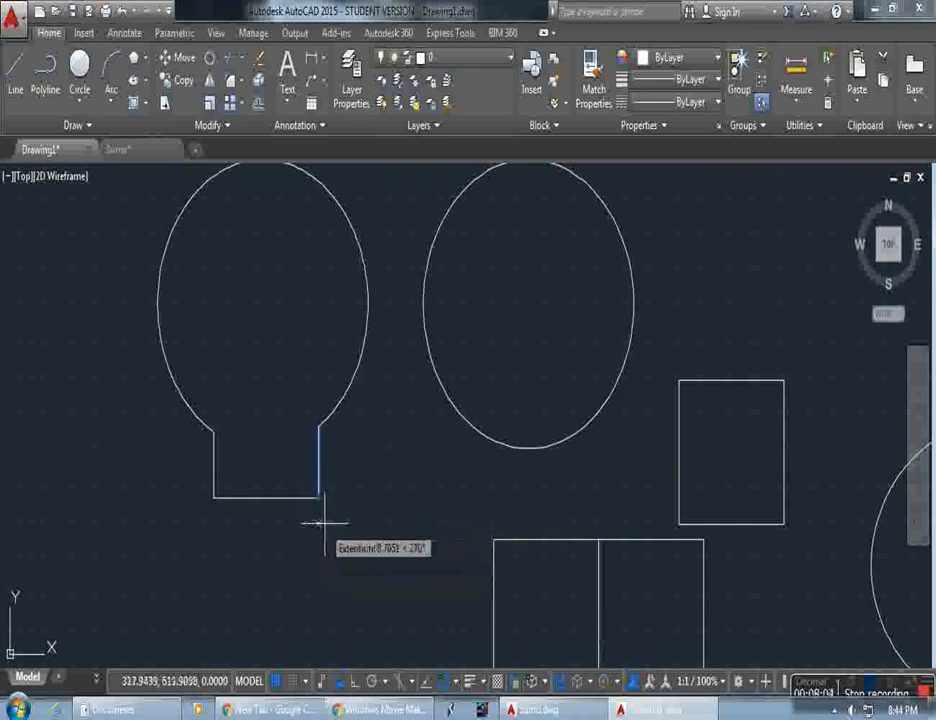
{"action": "type", "text": "4"}
{"action": "key", "text": "Return"}
{"action": "left_click", "coordinate": [301, 497]}
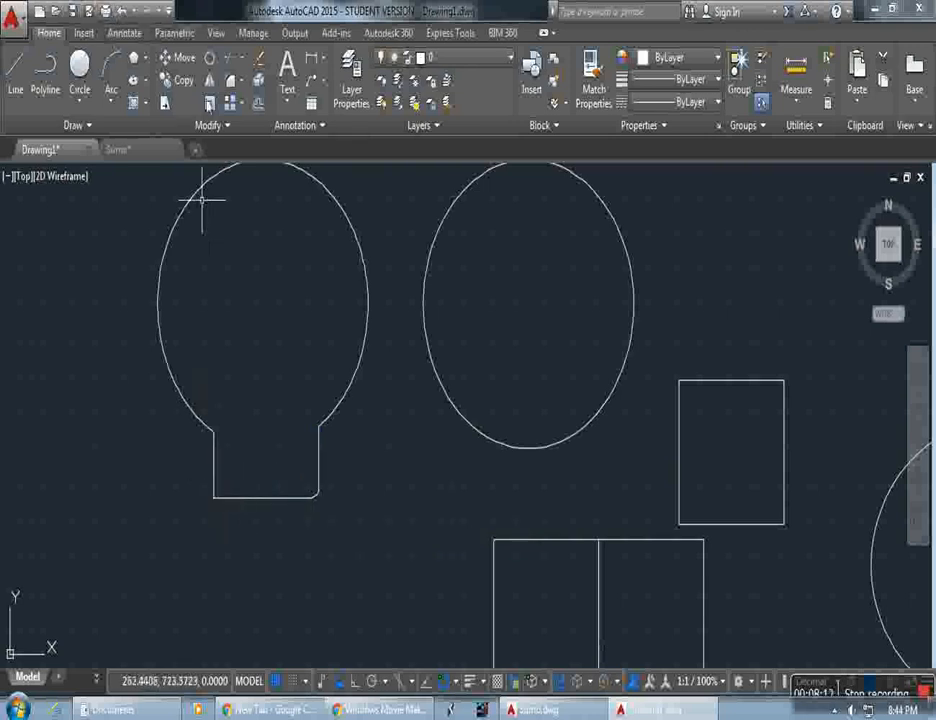
Fillet the bottom-left corner of the bulb shape's base with a radius of 5
{"action": "left_click", "coordinate": [232, 82]}
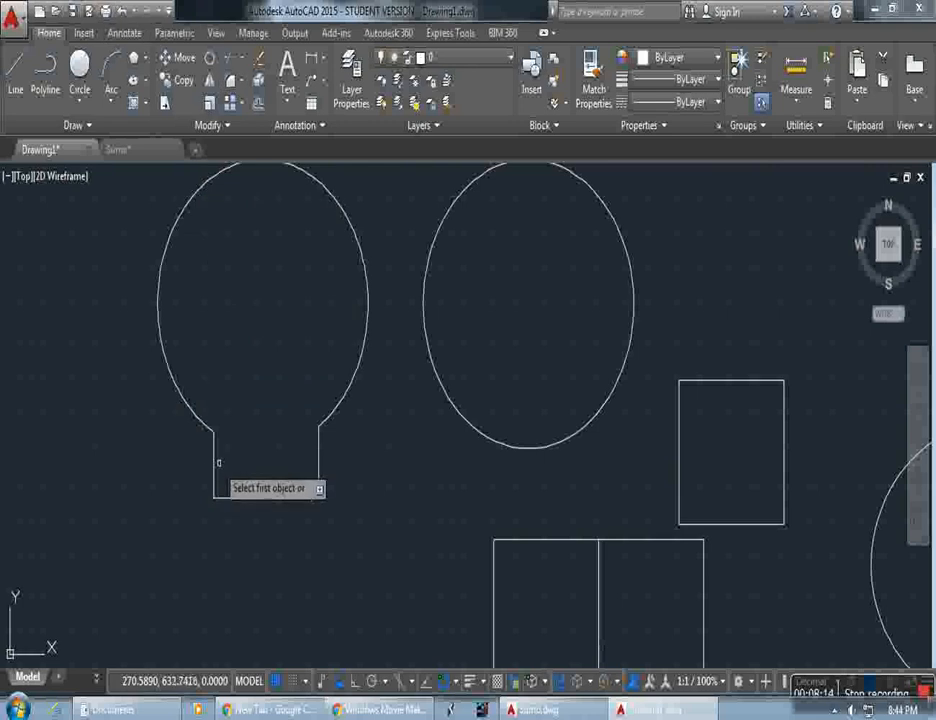
{"action": "left_click", "coordinate": [212, 466]}
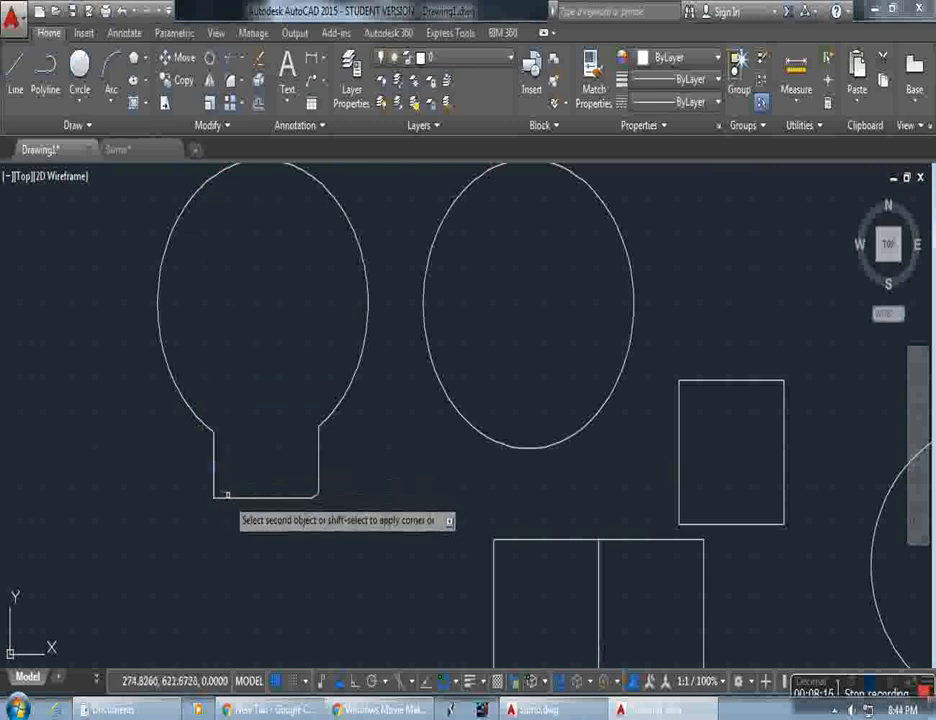
{"action": "type", "text": "r"}
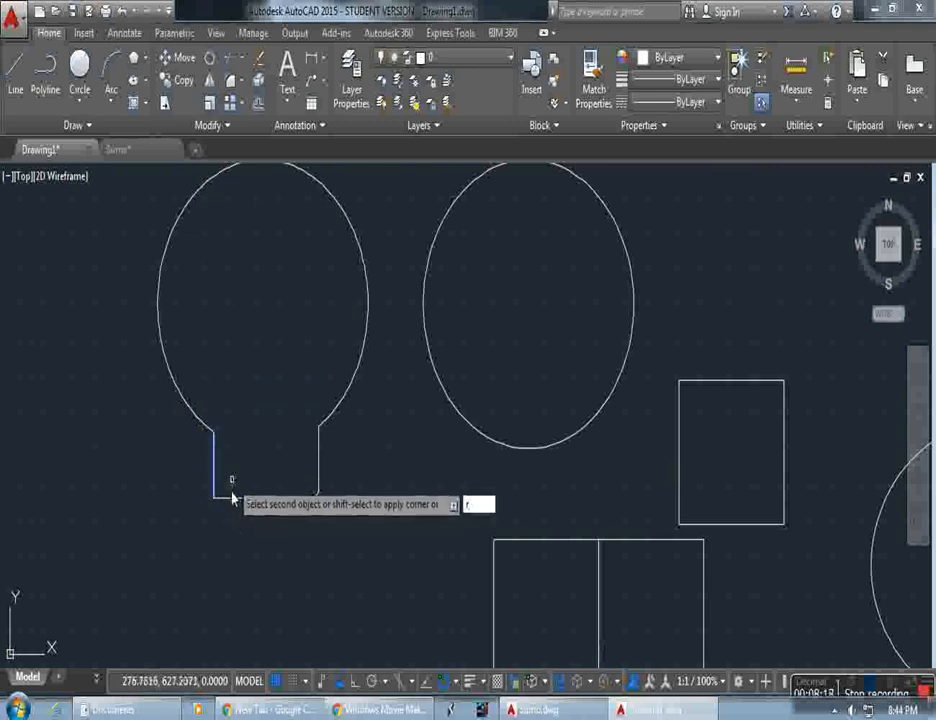
{"action": "key", "text": "Return"}
{"action": "type", "text": "5"}
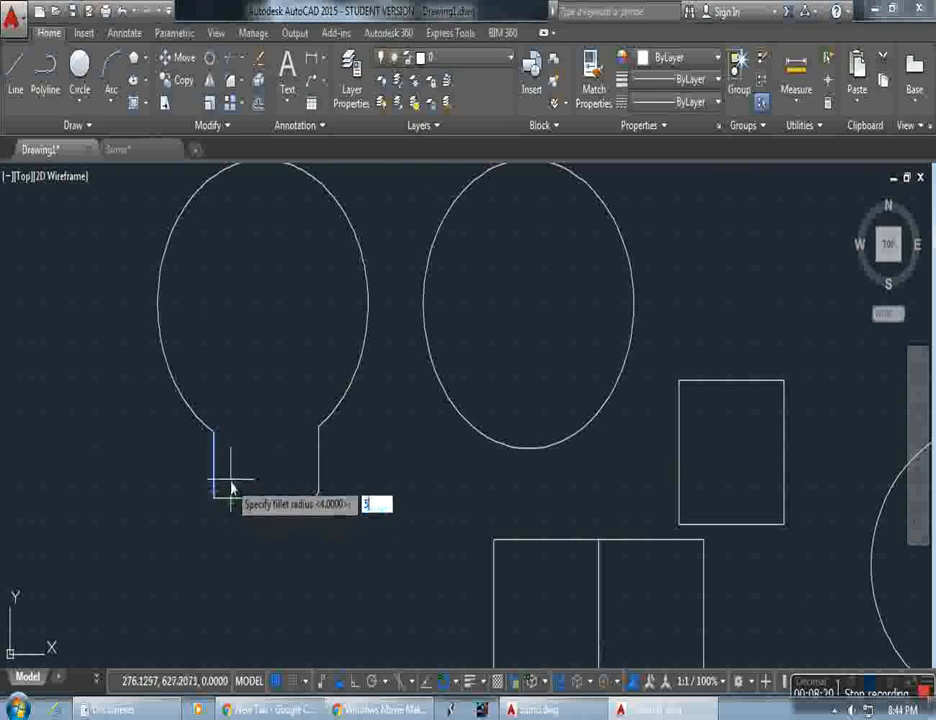
{"action": "key", "text": "Return"}
{"action": "left_click", "coordinate": [222, 496]}
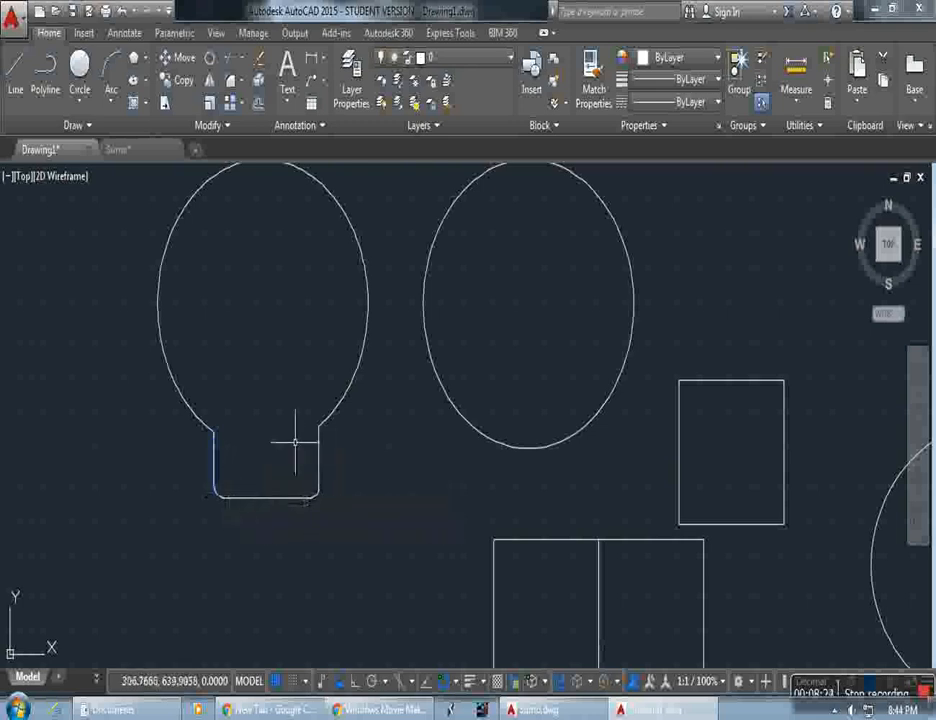
{"action": "scroll", "coordinate": [338, 410], "scroll_direction": "down", "scroll_amount": 4}
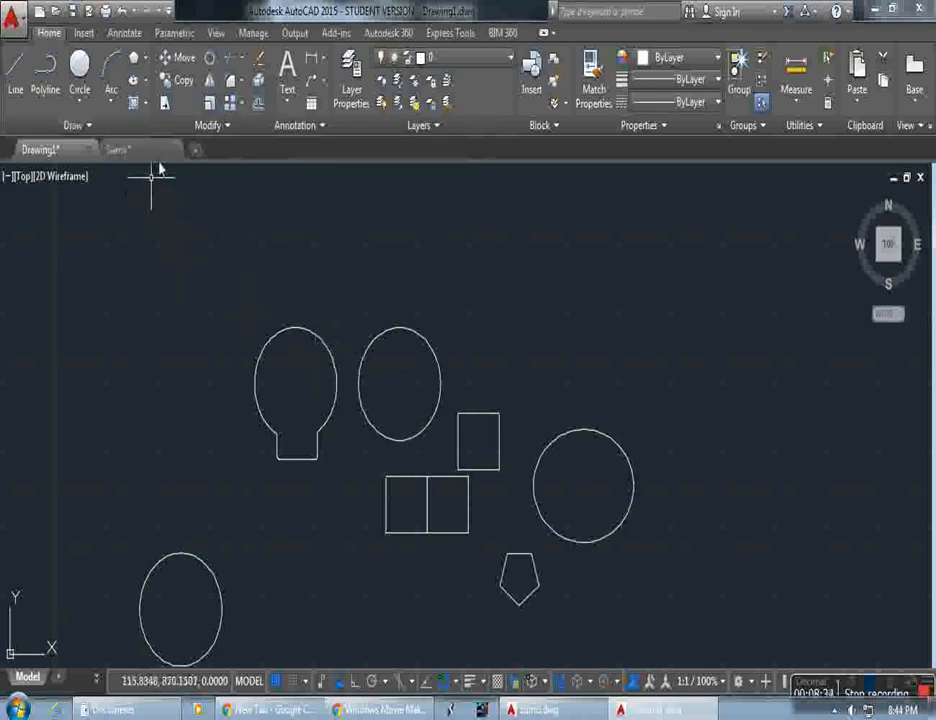
Draw a circle with a diameter of 5 at the center of the large circle beside the bulb shape
{"action": "left_click", "coordinate": [88, 72]}
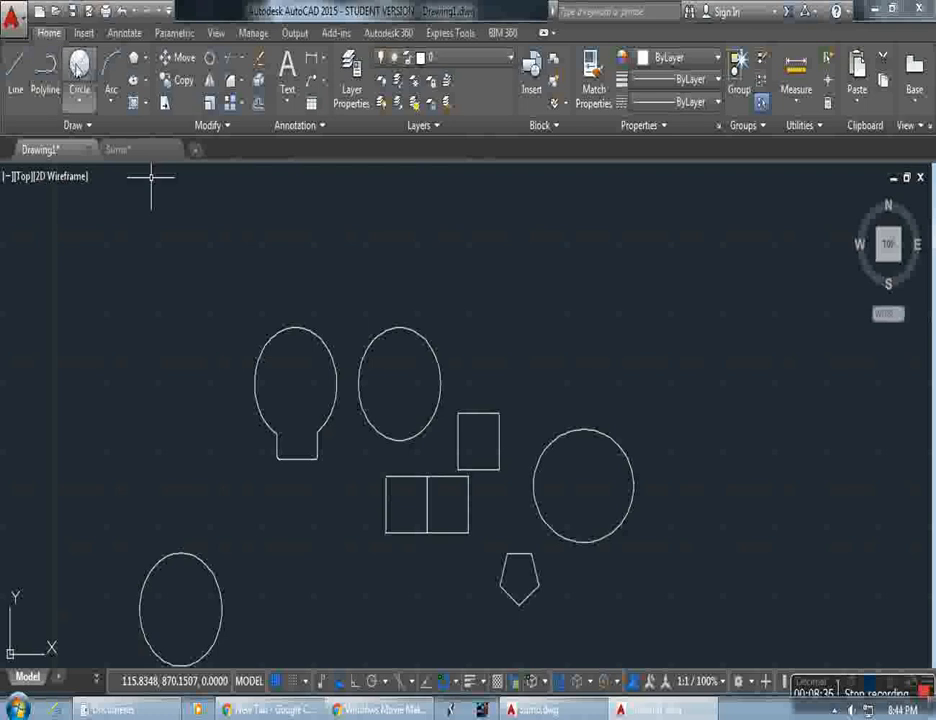
{"action": "scroll", "coordinate": [414, 393], "scroll_direction": "up", "scroll_amount": 5}
{"action": "scroll", "coordinate": [400, 380], "scroll_direction": "down", "scroll_amount": 5}
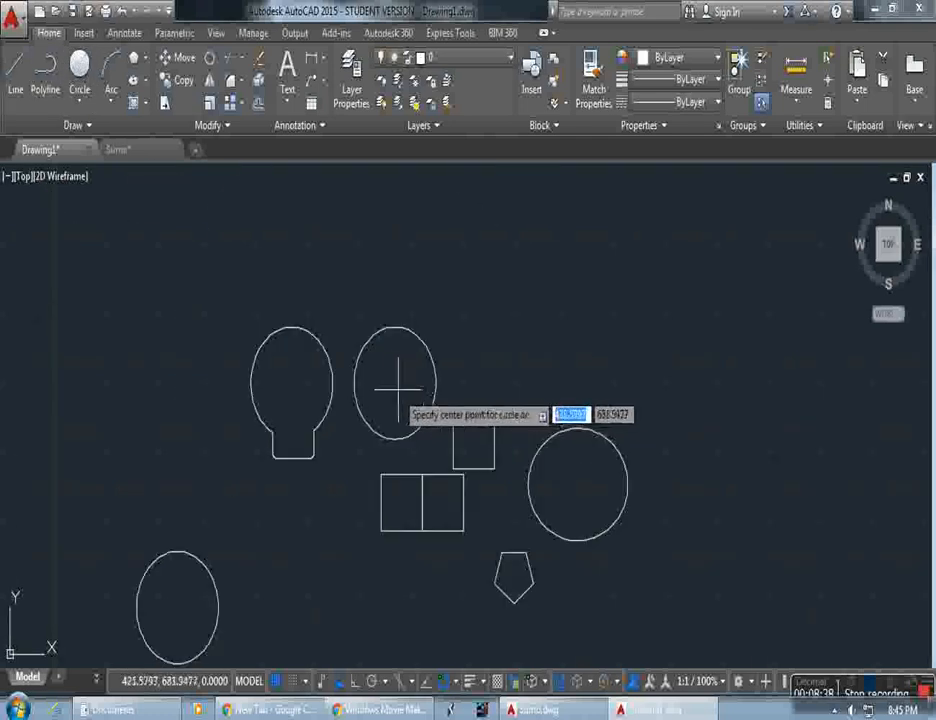
{"action": "left_click", "coordinate": [88, 78]}
{"action": "left_click", "coordinate": [394, 382]}
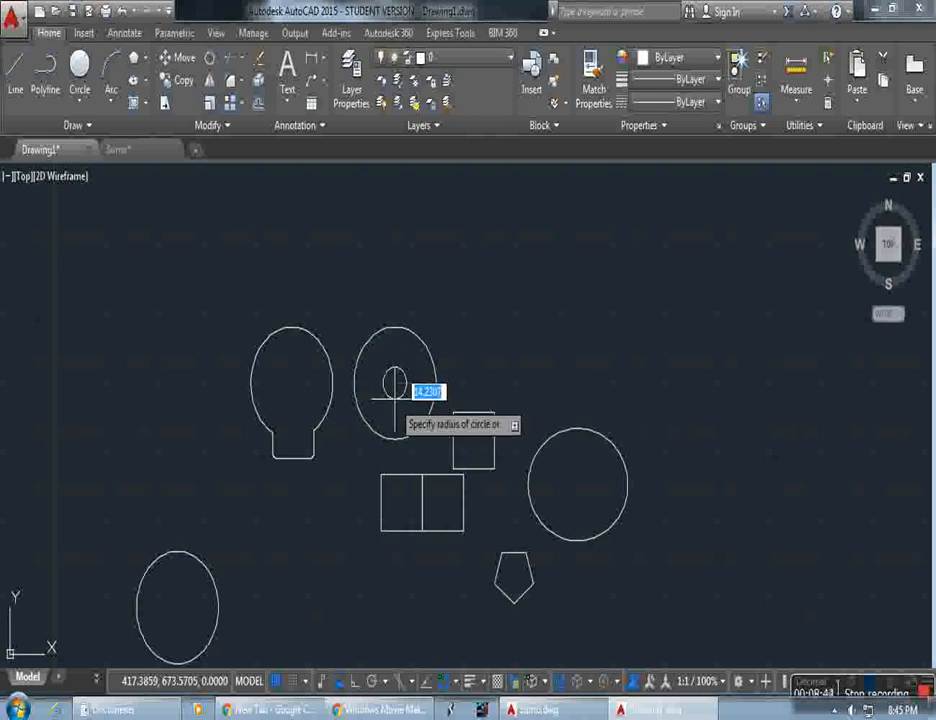
{"action": "type", "text": "d"}
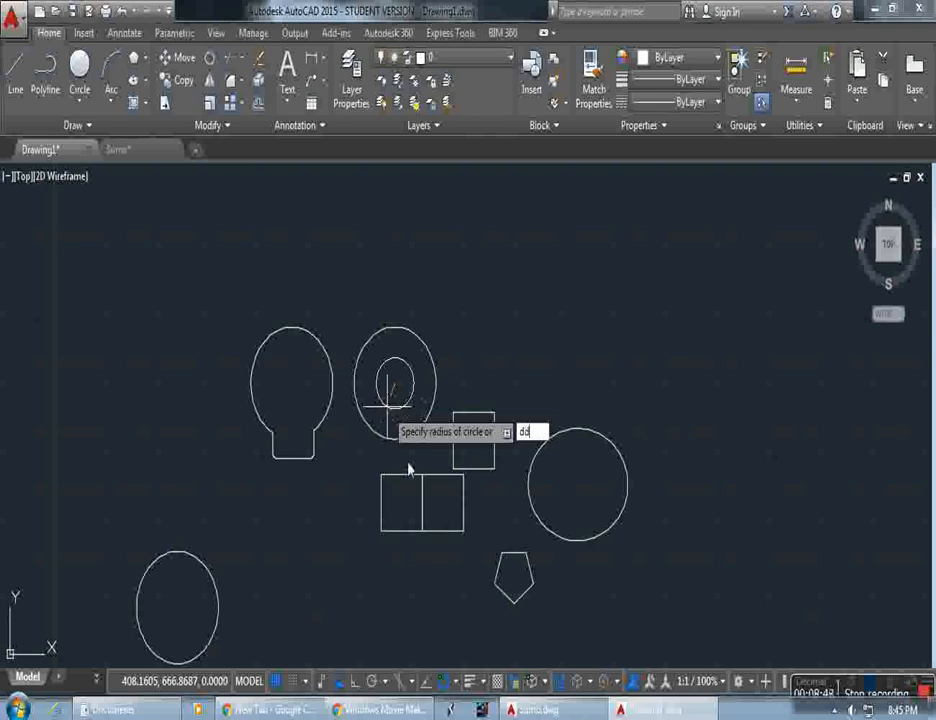
{"action": "key", "text": "Return"}
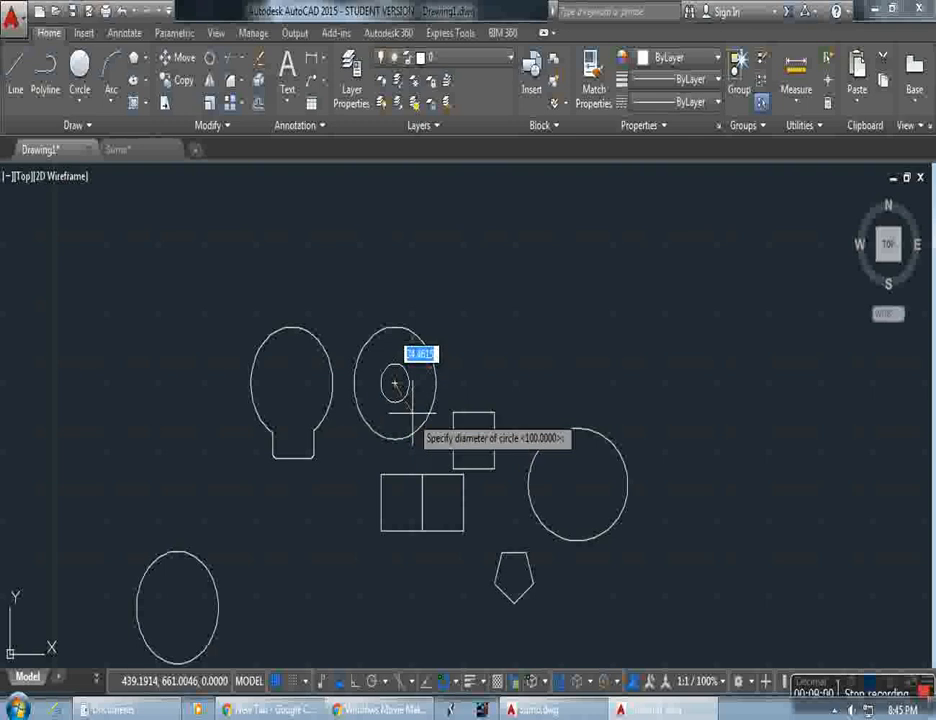
{"action": "type", "text": "5"}
{"action": "key", "text": "Return"}
{"action": "scroll", "coordinate": [385, 387], "scroll_direction": "up", "scroll_amount": 5}
{"action": "scroll", "coordinate": [454, 364], "scroll_direction": "down", "scroll_amount": 6}
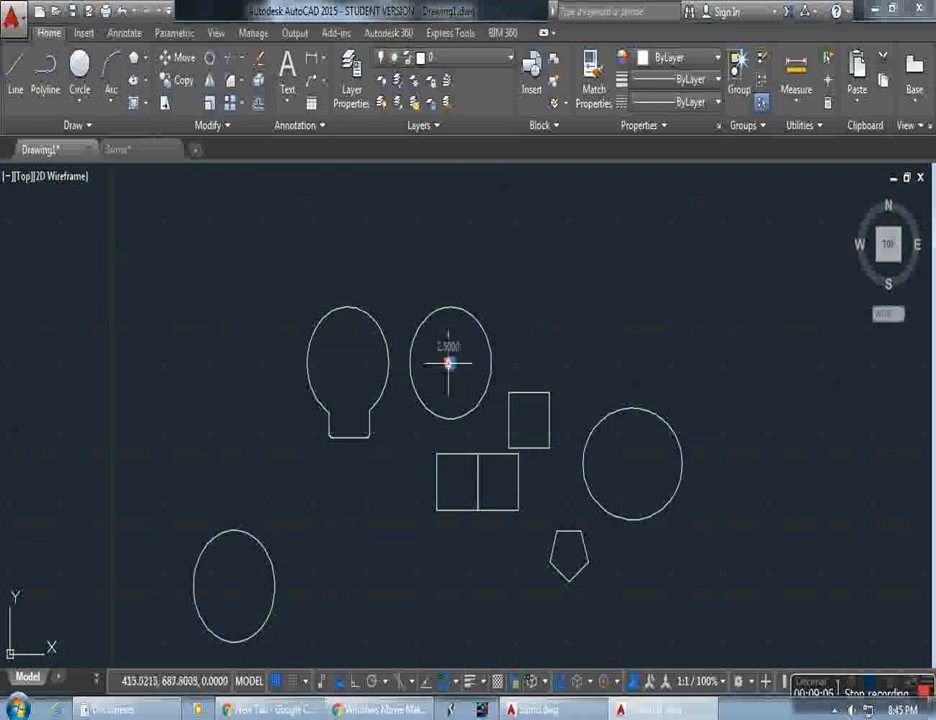
Draw a circle with a diameter of 10 concentric with the large circle beside the bulb shape
{"action": "left_click", "coordinate": [79, 68]}
{"action": "left_click", "coordinate": [450, 362]}
{"action": "type", "text": "10"}
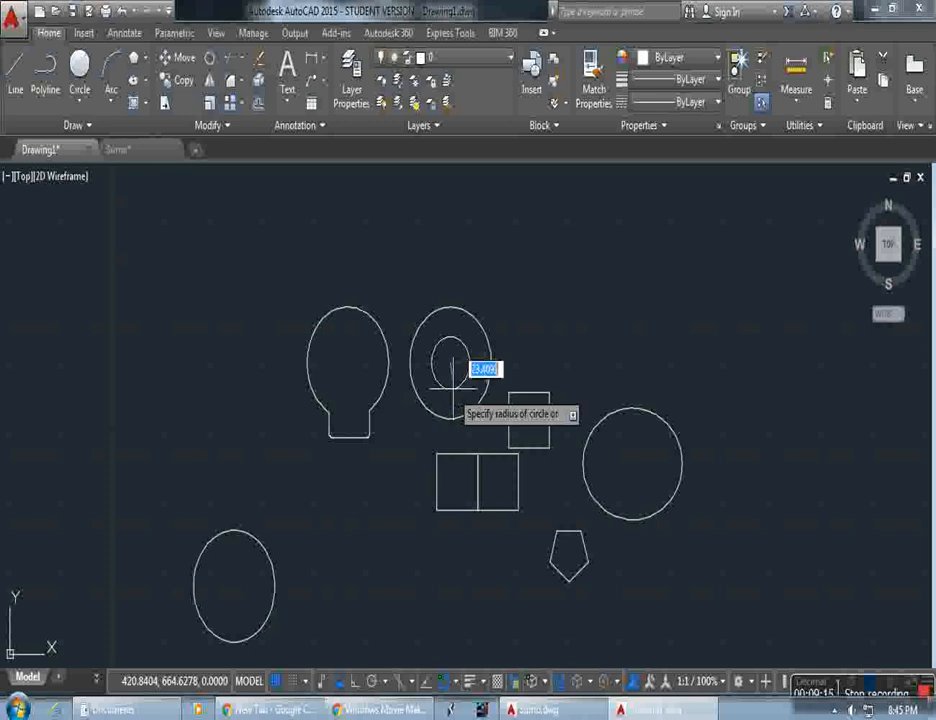
{"action": "type", "text": "d"}
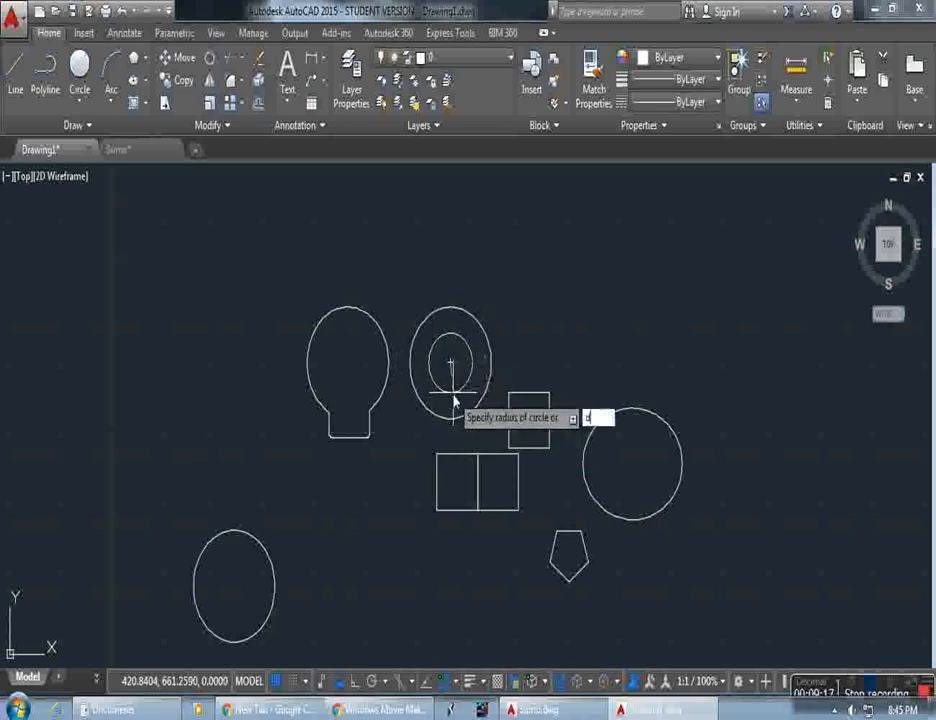
{"action": "key", "text": "Return"}
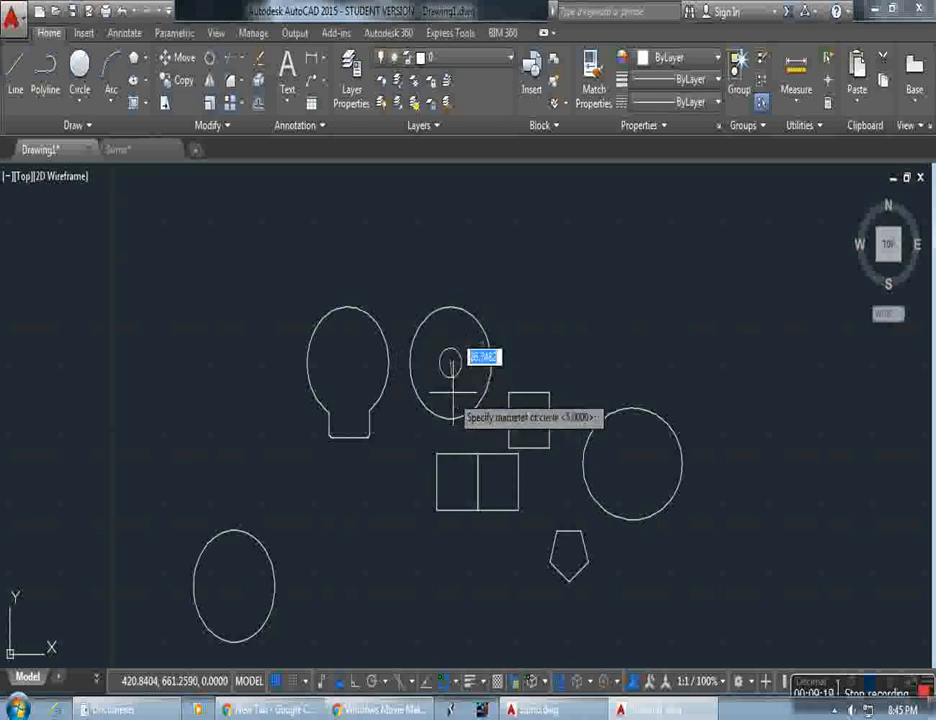
{"action": "type", "text": "10"}
{"action": "key", "text": "Return"}
{"action": "scroll", "coordinate": [449, 359], "scroll_direction": "up", "scroll_amount": 3}
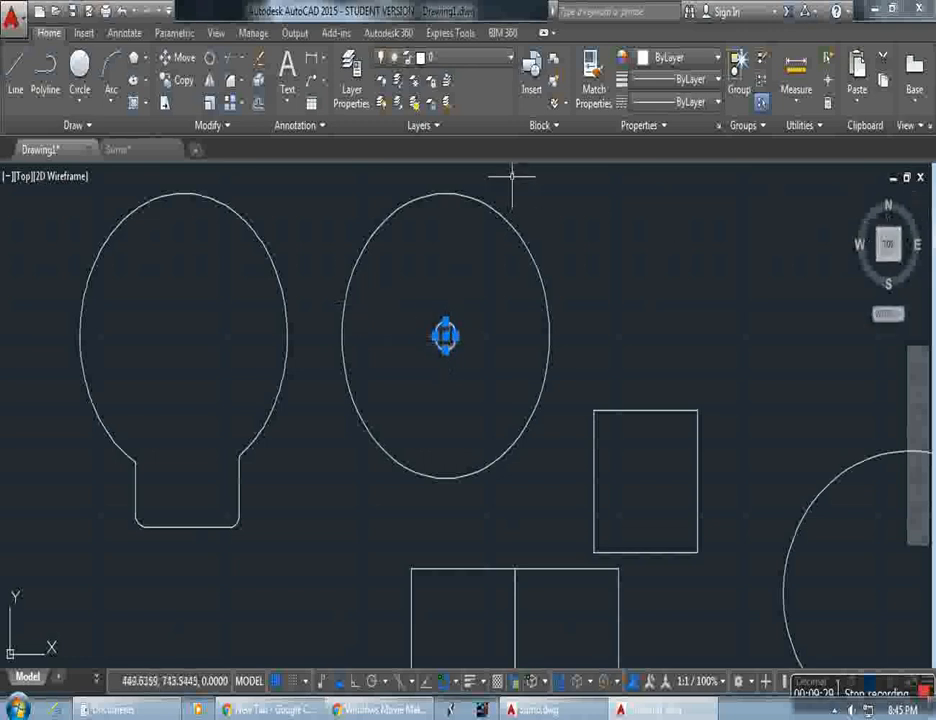
Move the small inner circle straight down by 20, using its center as the base point
{"action": "left_click", "coordinate": [180, 58]}
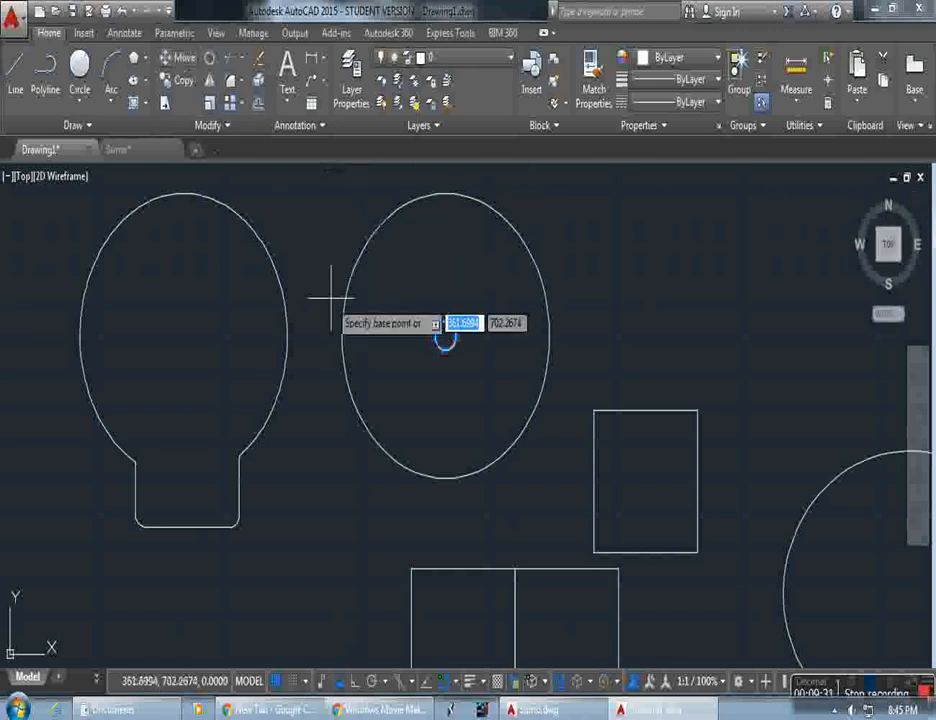
{"action": "left_click", "coordinate": [445, 335]}
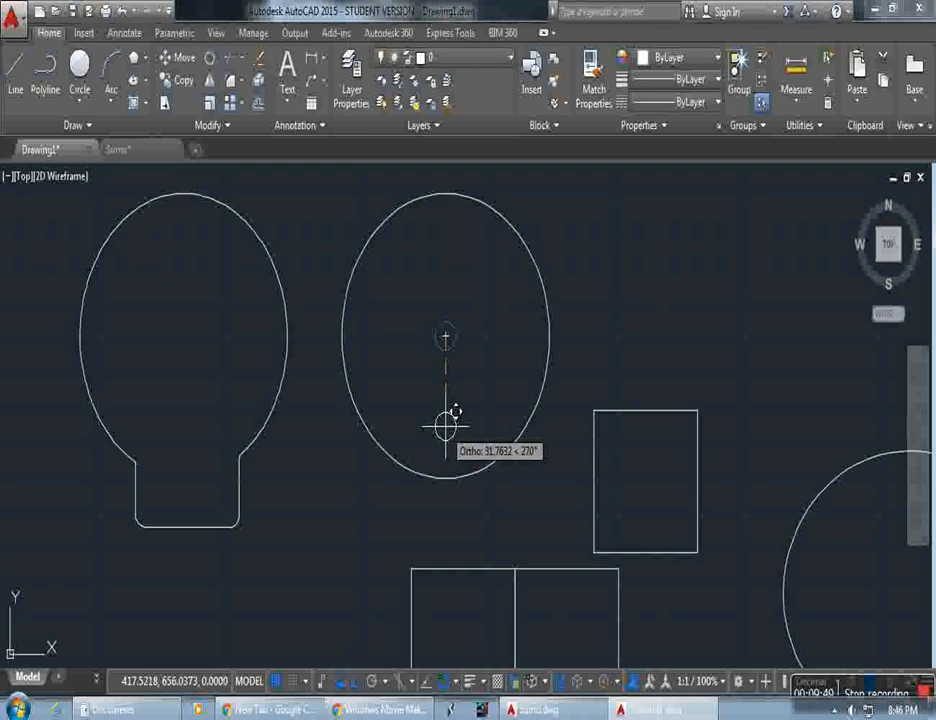
{"action": "type", "text": "20"}
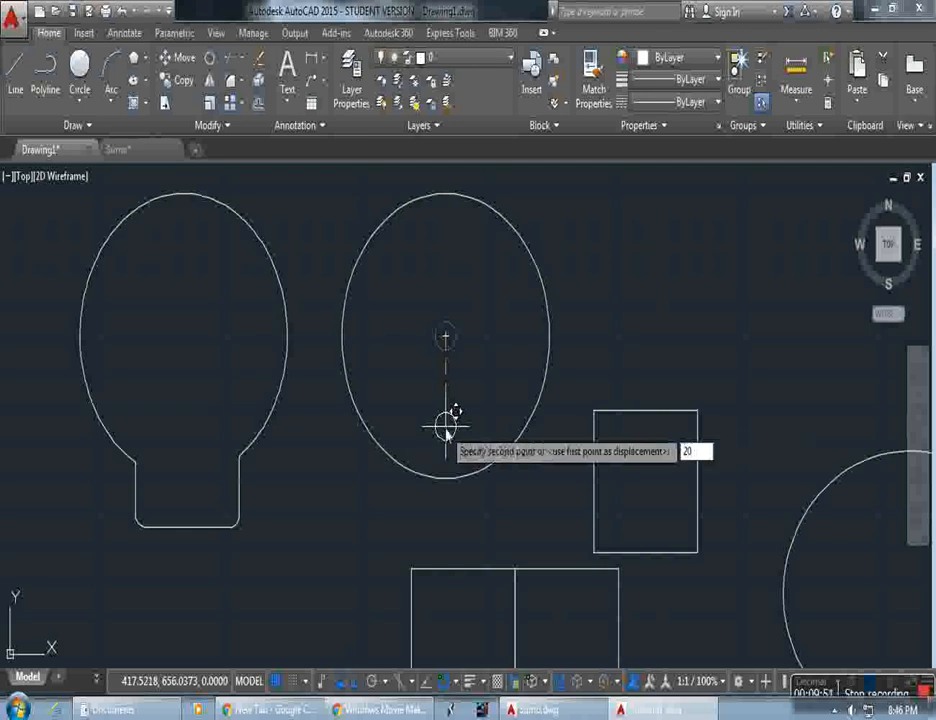
{"action": "key", "text": "Return"}
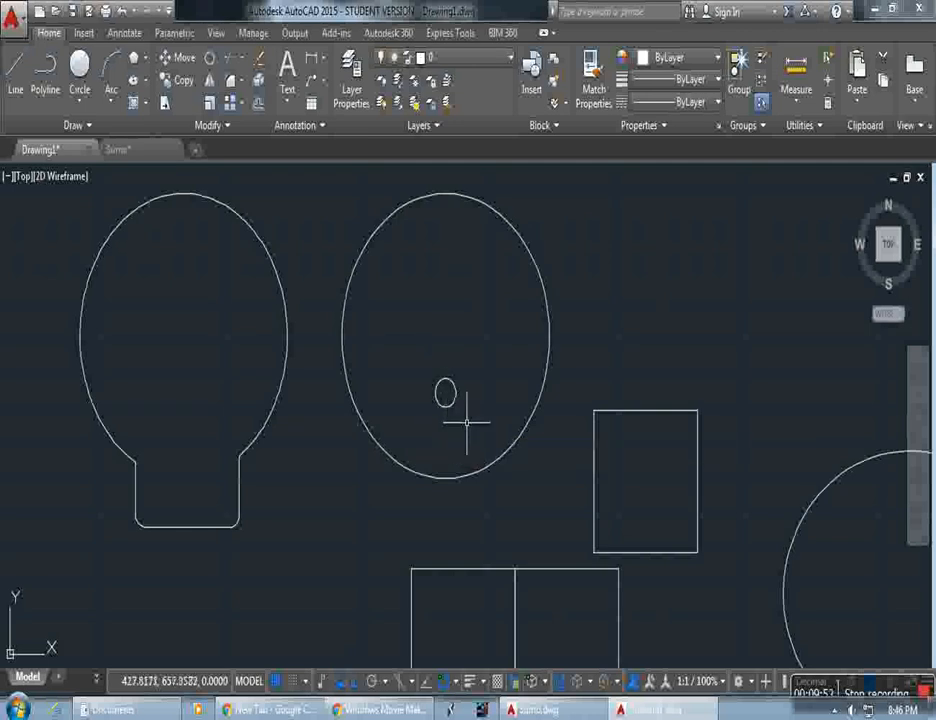
Move the small inner circle another 10 straight down from its center
{"action": "left_click", "coordinate": [458, 410]}
{"action": "left_click", "coordinate": [433, 374]}
{"action": "left_click", "coordinate": [168, 60]}
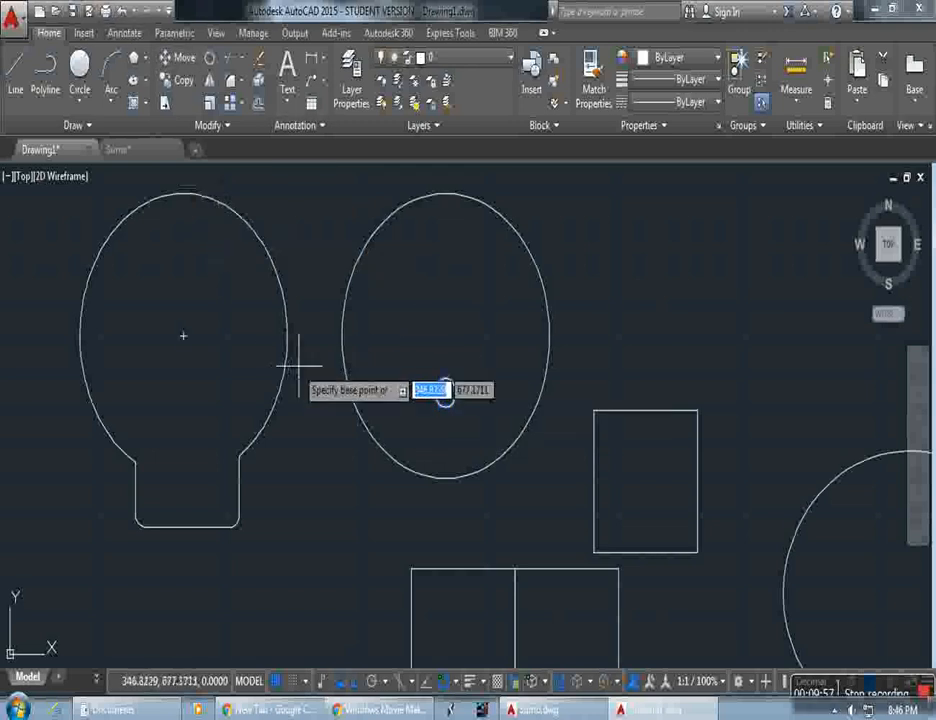
{"action": "left_click", "coordinate": [445, 392]}
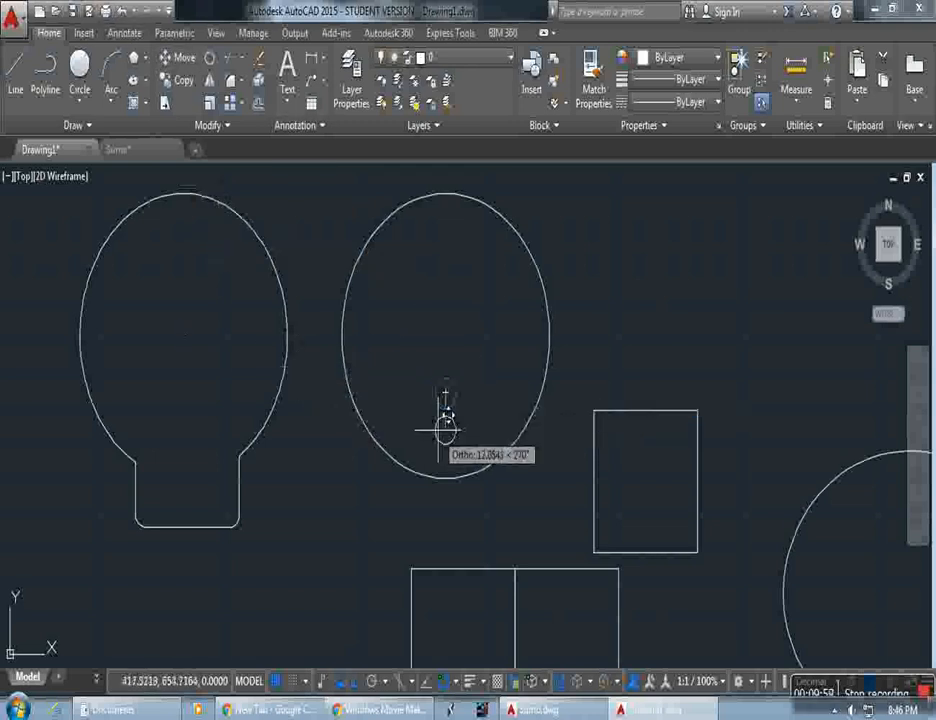
{"action": "type", "text": "10"}
{"action": "key", "text": "Return"}
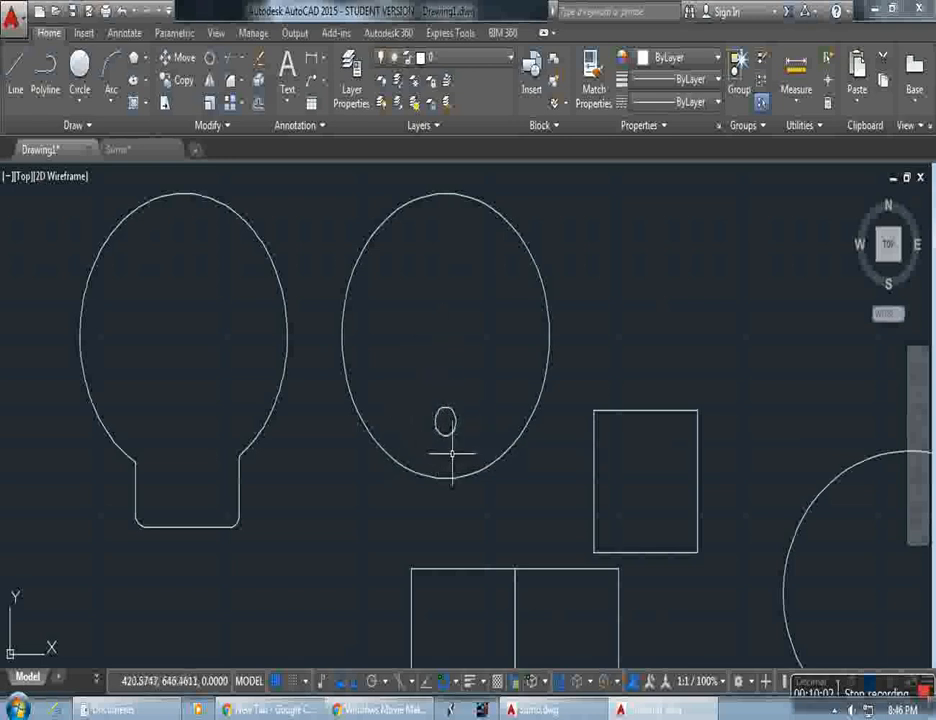
Create a polar array of the small circle around the large circle's center
{"action": "left_click", "coordinate": [455, 452]}
{"action": "left_click", "coordinate": [417, 394]}
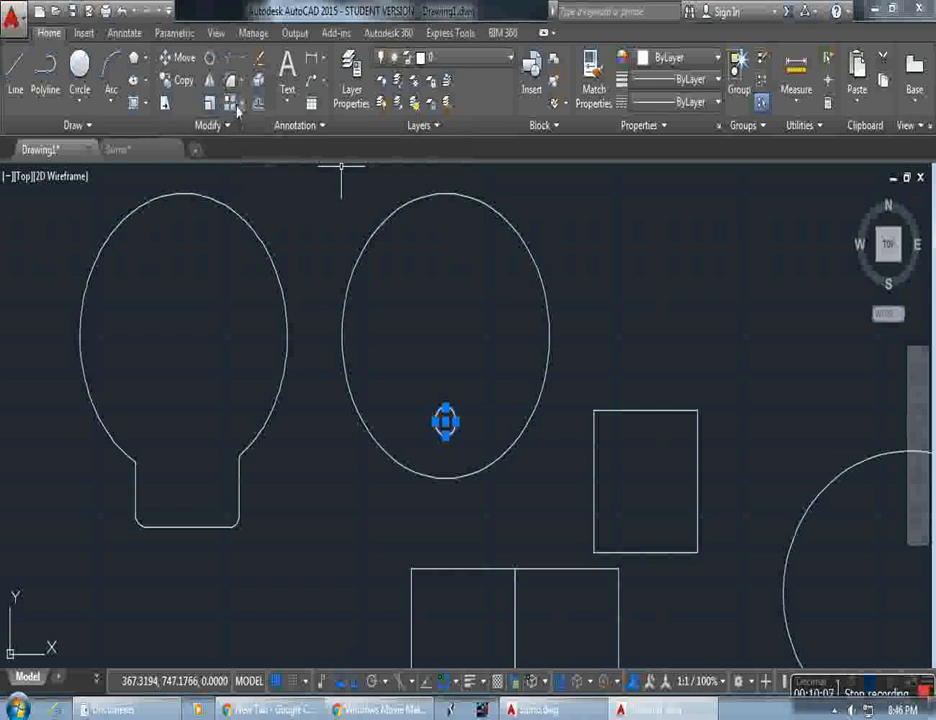
{"action": "left_click", "coordinate": [238, 107]}
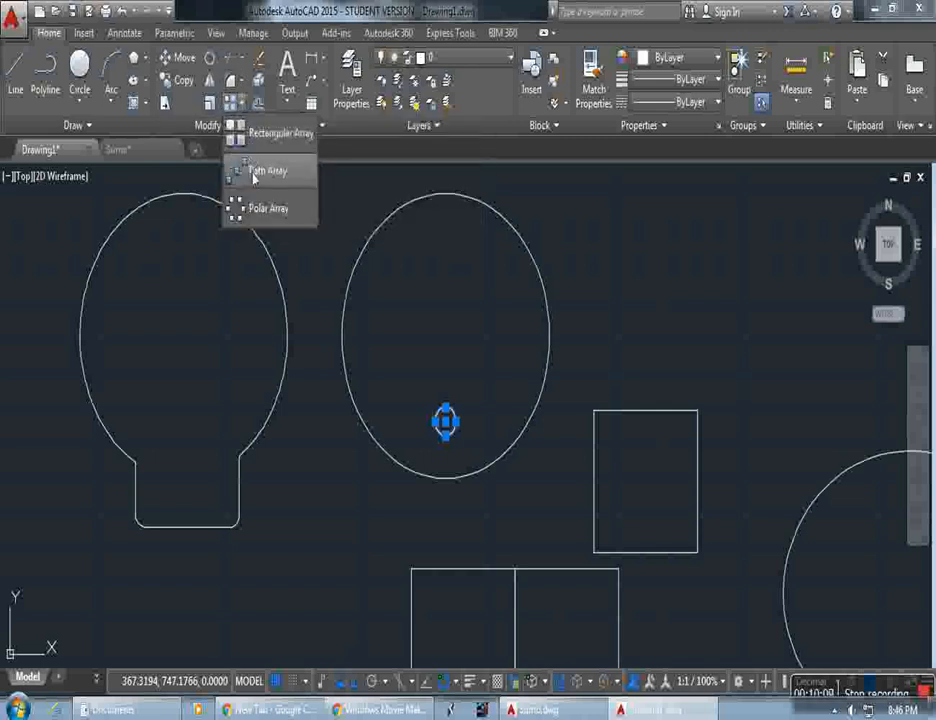
{"action": "left_click", "coordinate": [246, 208]}
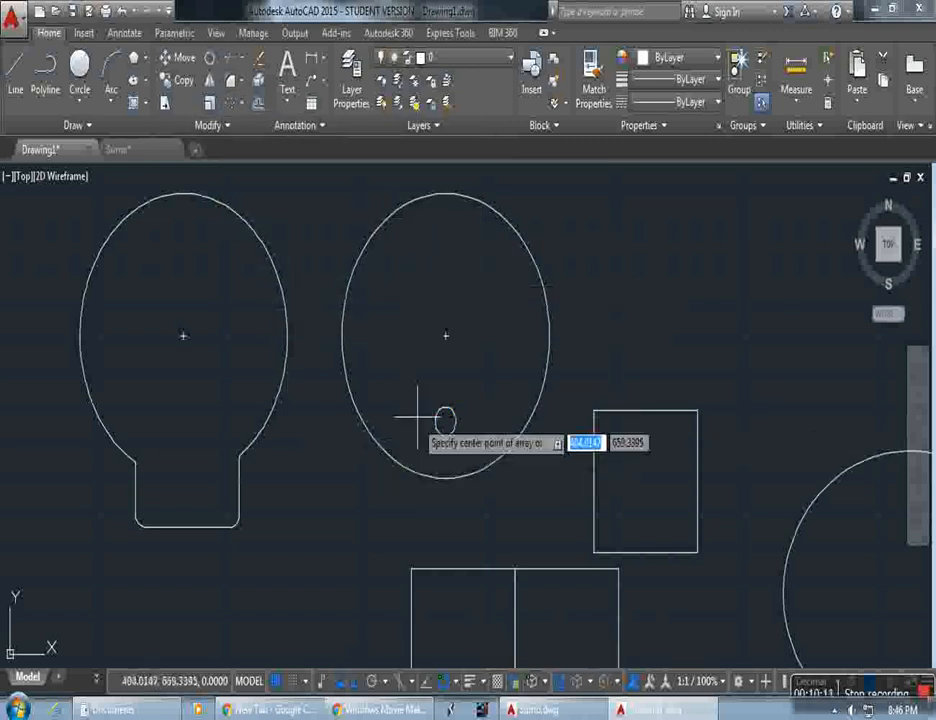
{"action": "left_click", "coordinate": [445, 336]}
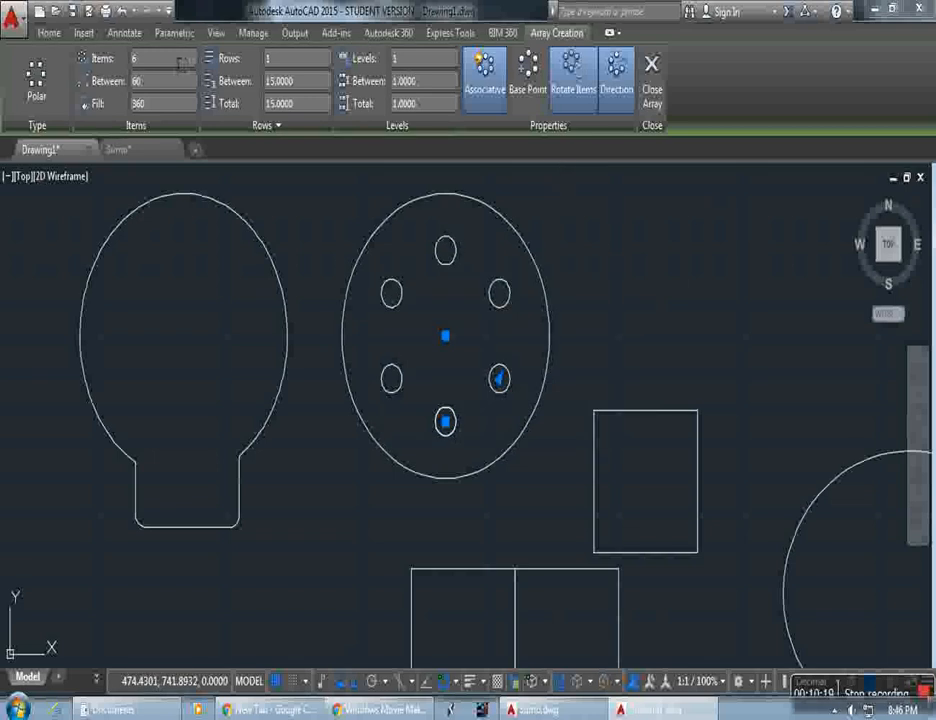
Set the polar array's item count to 10 and finish the array
{"action": "left_click", "coordinate": [178, 62]}
{"action": "key", "text": "Return"}
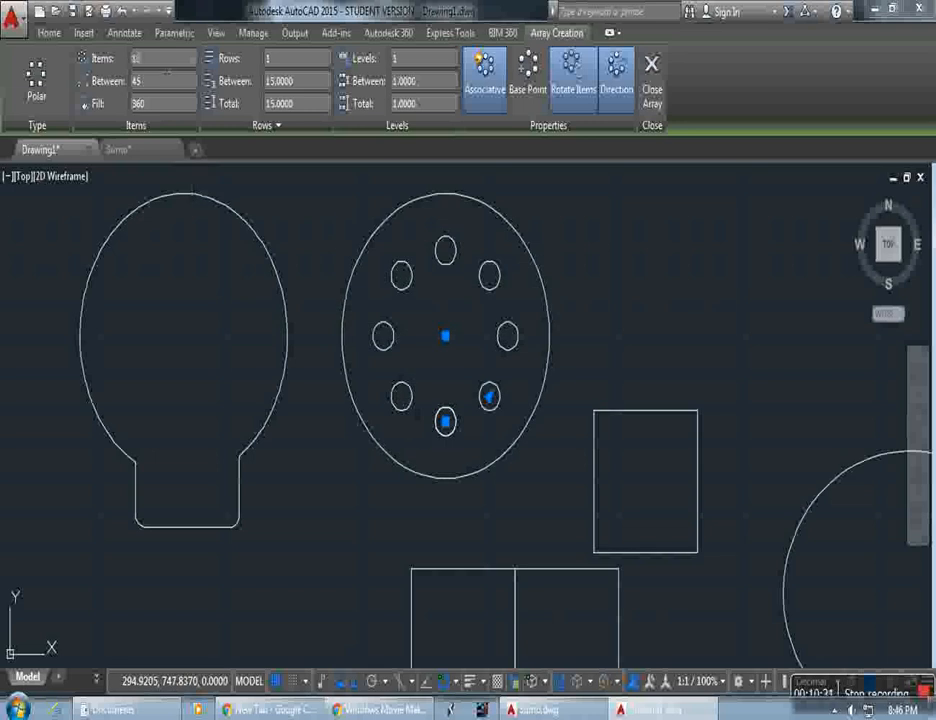
{"action": "type", "text": "10"}
{"action": "key", "text": "Return"}
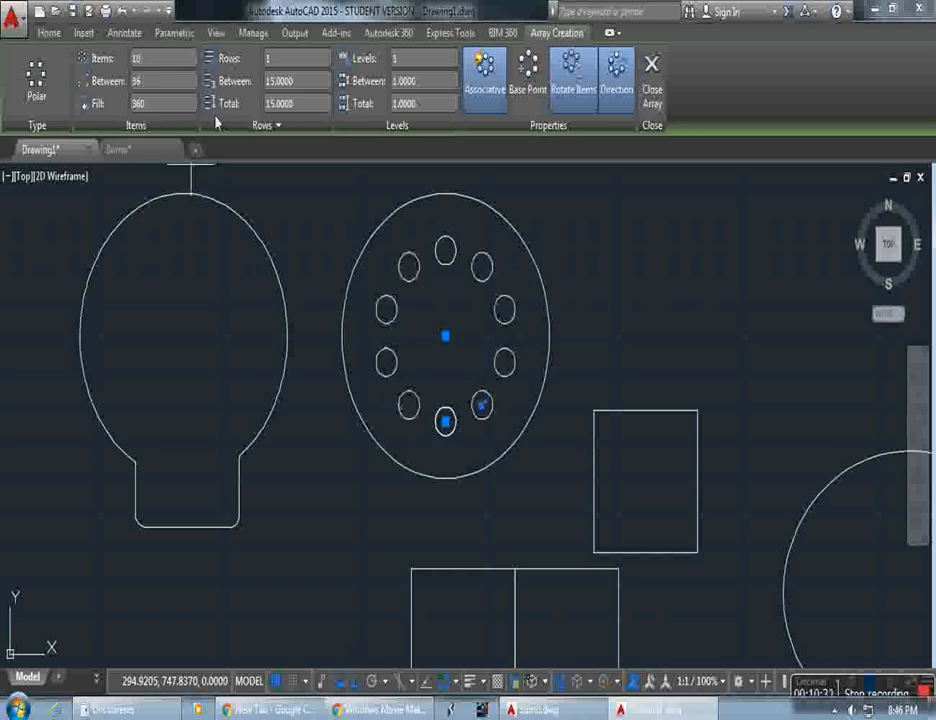
{"action": "key", "text": "Return"}
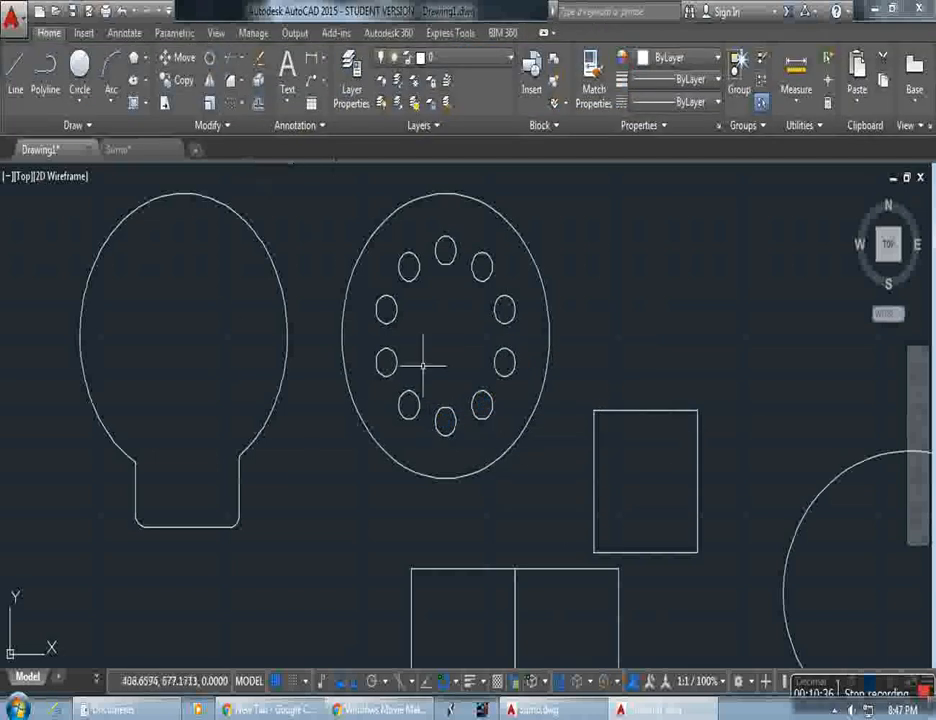
{"action": "left_click", "coordinate": [456, 441]}
{"action": "left_click", "coordinate": [432, 401]}
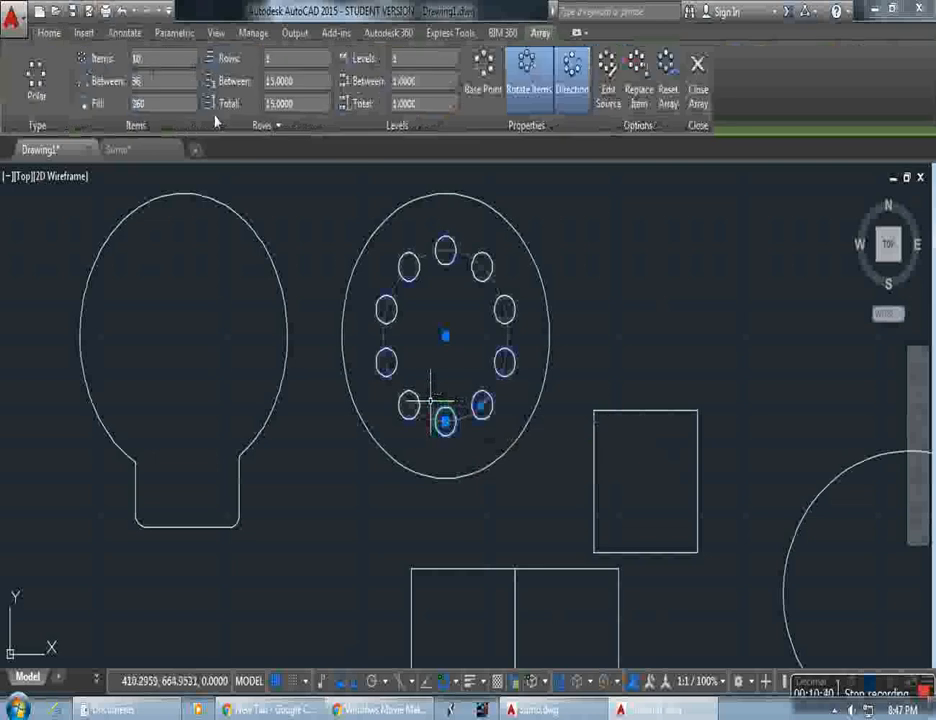
{"action": "key", "text": "Escape"}
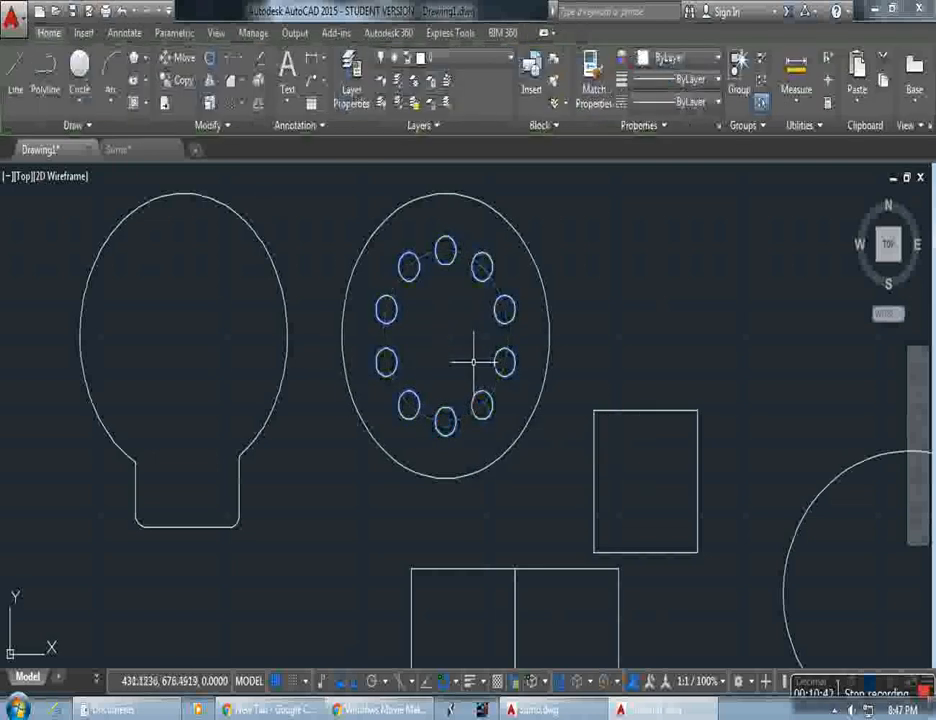
Draw a circle about the size of the arrayed circles, centered on the midpoint of the single square's top edge
{"action": "left_click", "coordinate": [79, 66]}
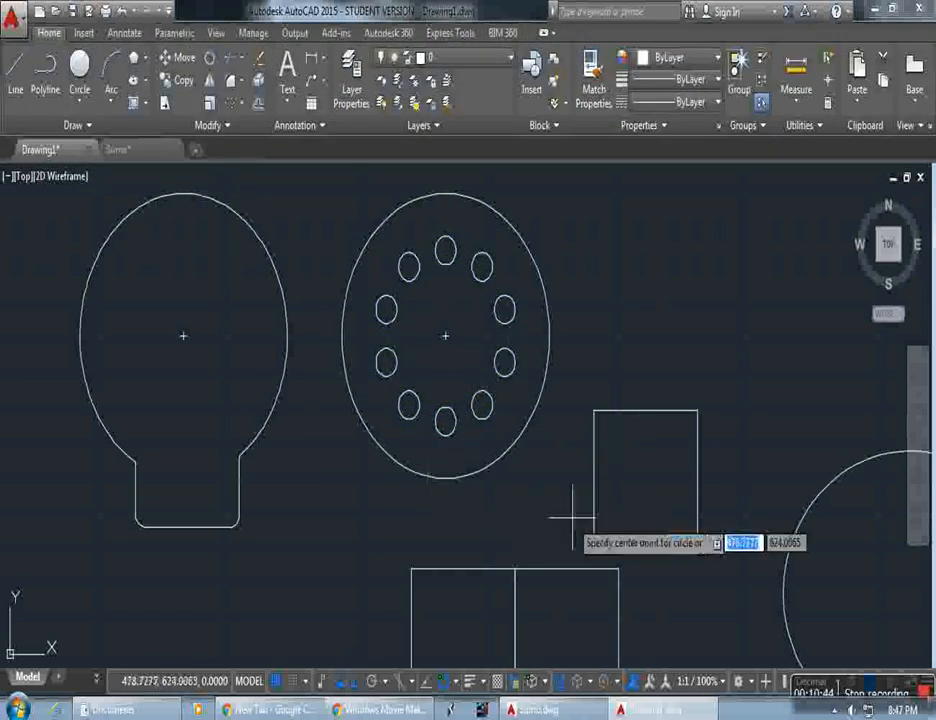
{"action": "left_click", "coordinate": [646, 411]}
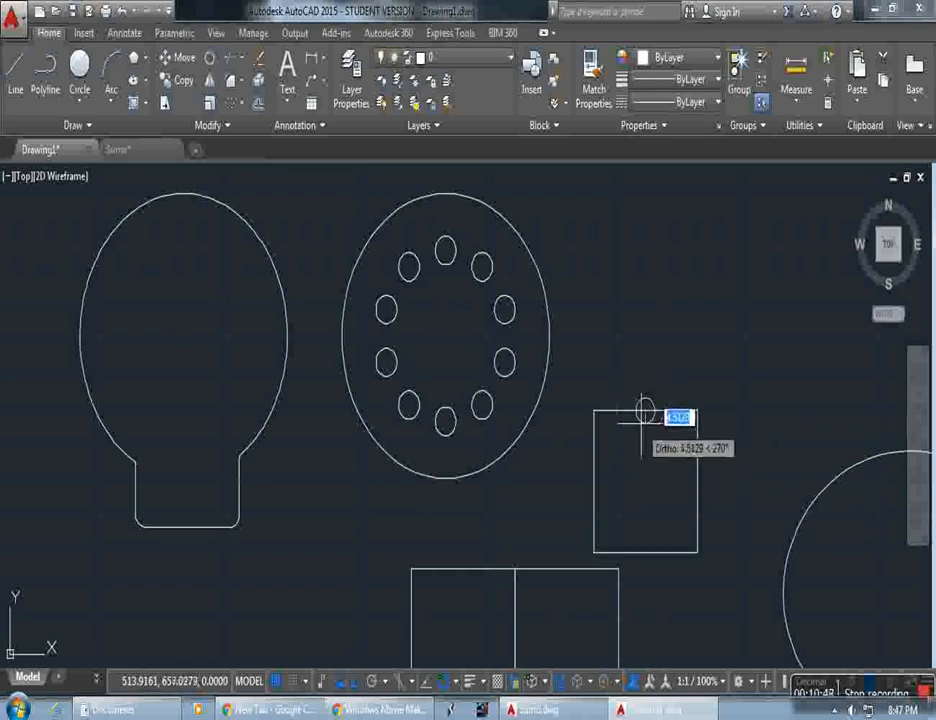
{"action": "type", "text": "4"}
{"action": "key", "text": "Return"}
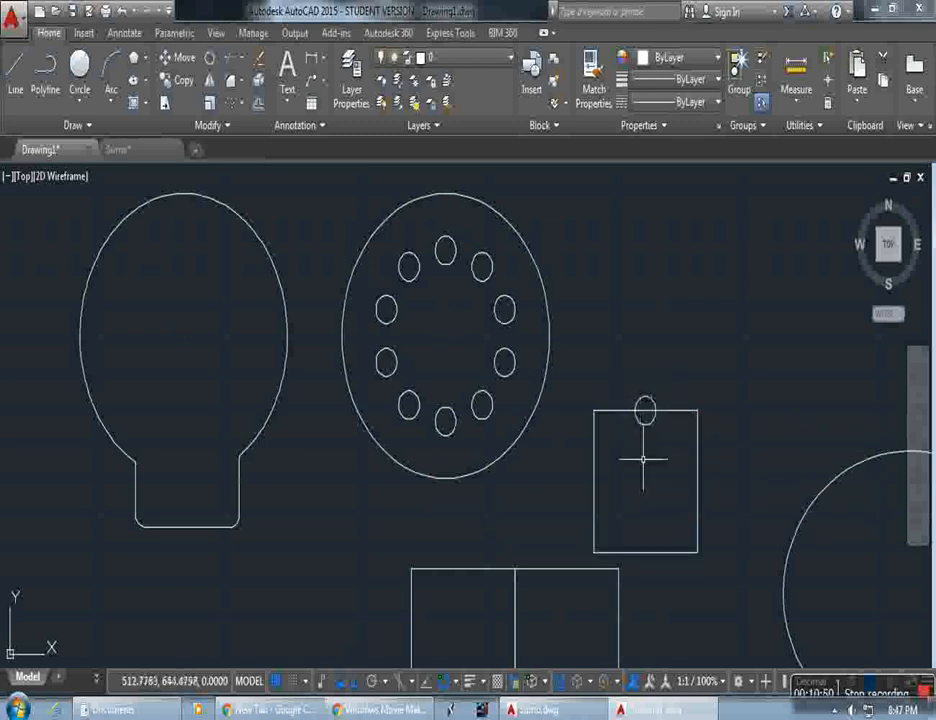
Move the small circle on the square's top edge straight down about 9 into the square, using its center as base point
{"action": "left_click", "coordinate": [644, 423]}
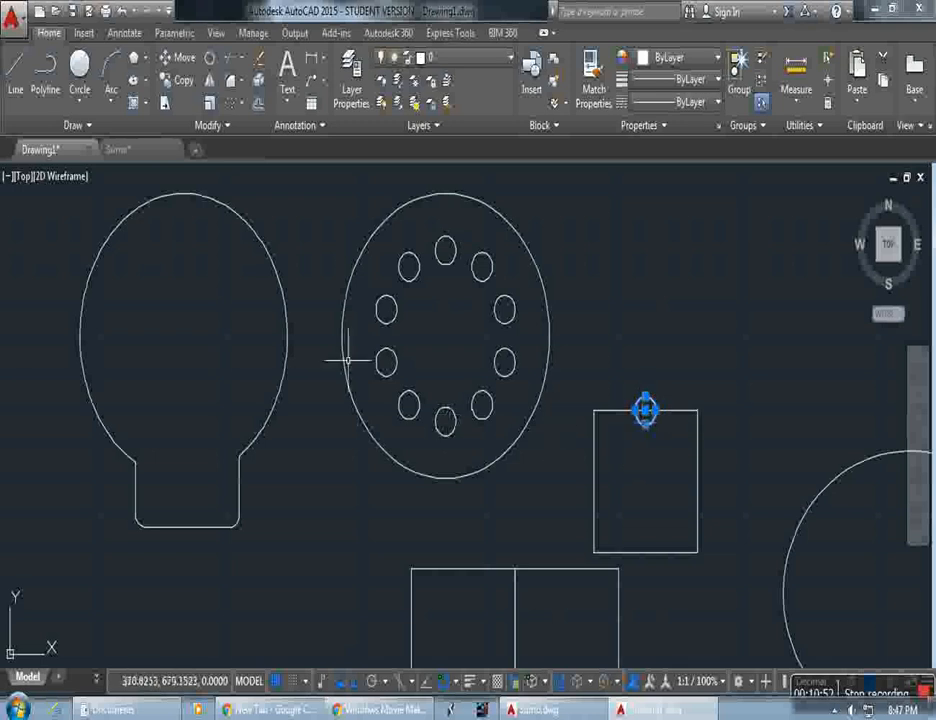
{"action": "left_click", "coordinate": [185, 60]}
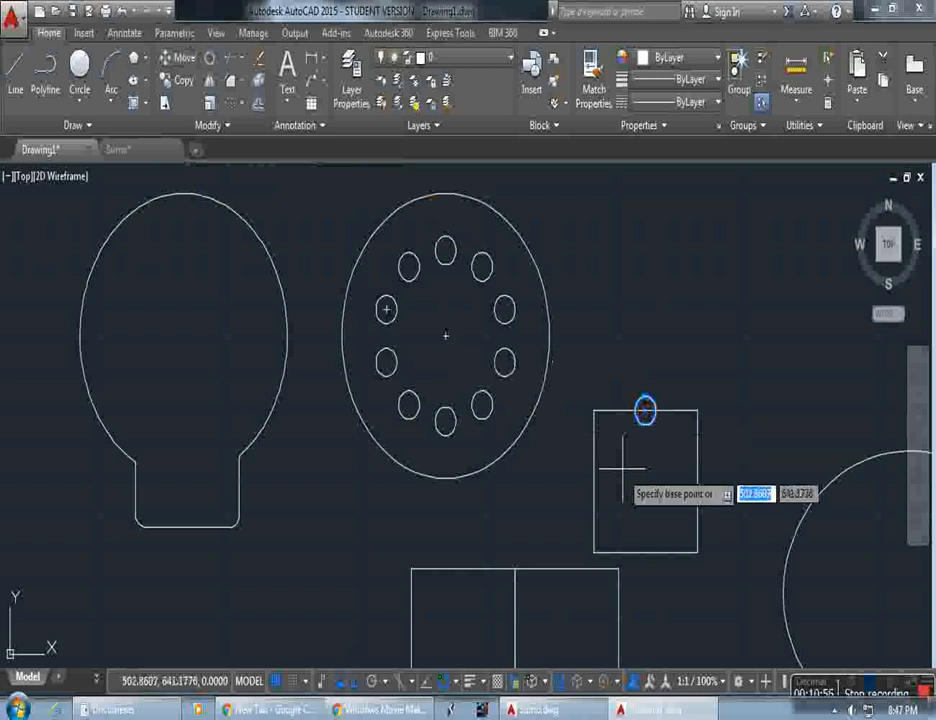
{"action": "left_click", "coordinate": [645, 410]}
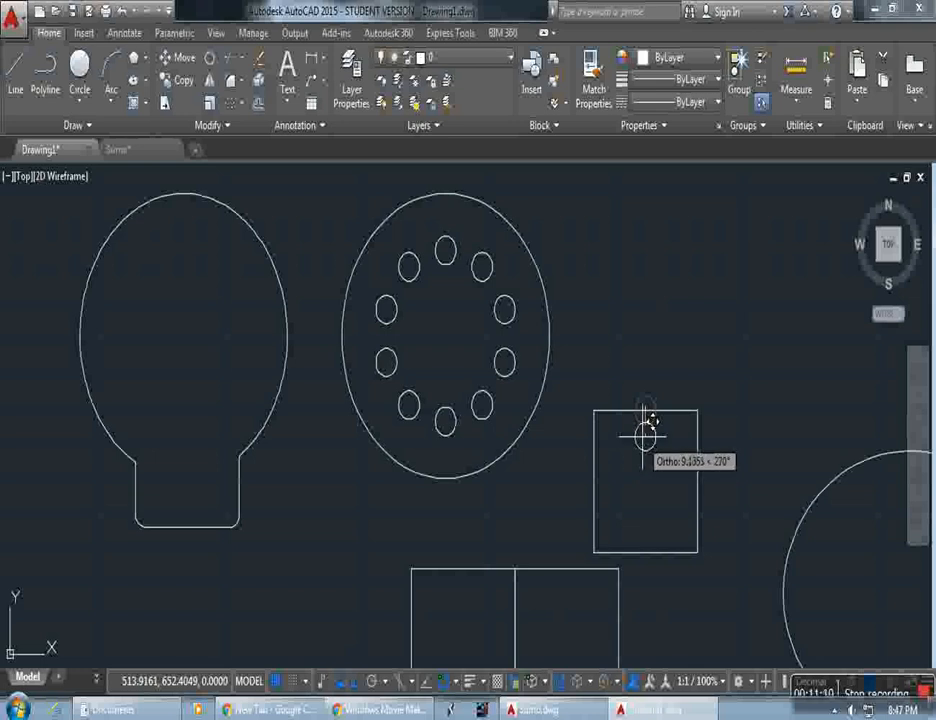
{"action": "left_click", "coordinate": [645, 437]}
Move the small circle in the single square about 17 to the left, using its center as base point
{"action": "left_click", "coordinate": [662, 480]}
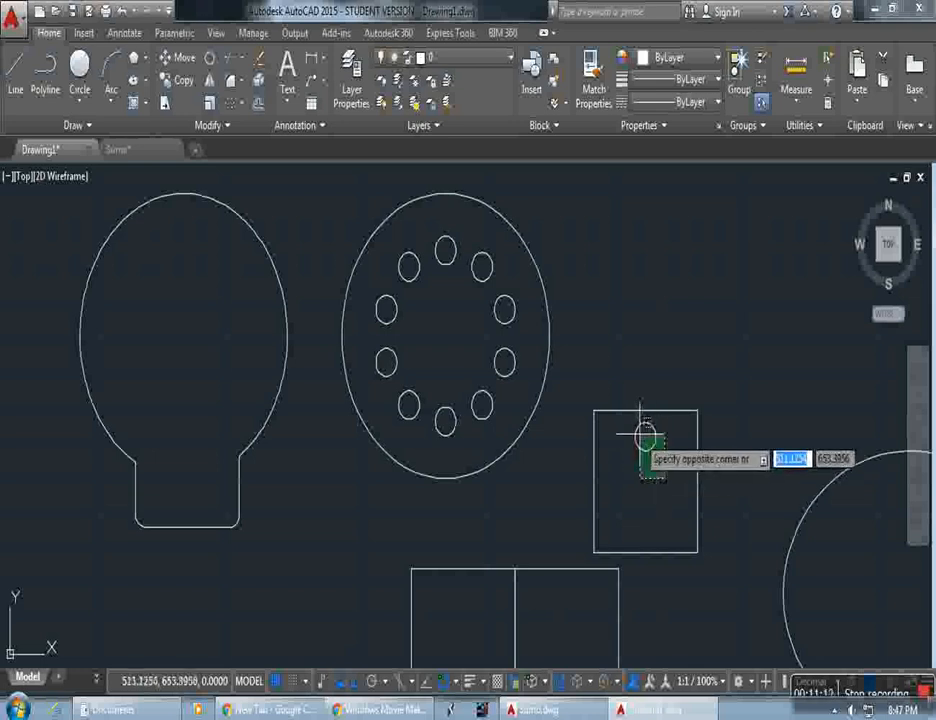
{"action": "left_click", "coordinate": [636, 407]}
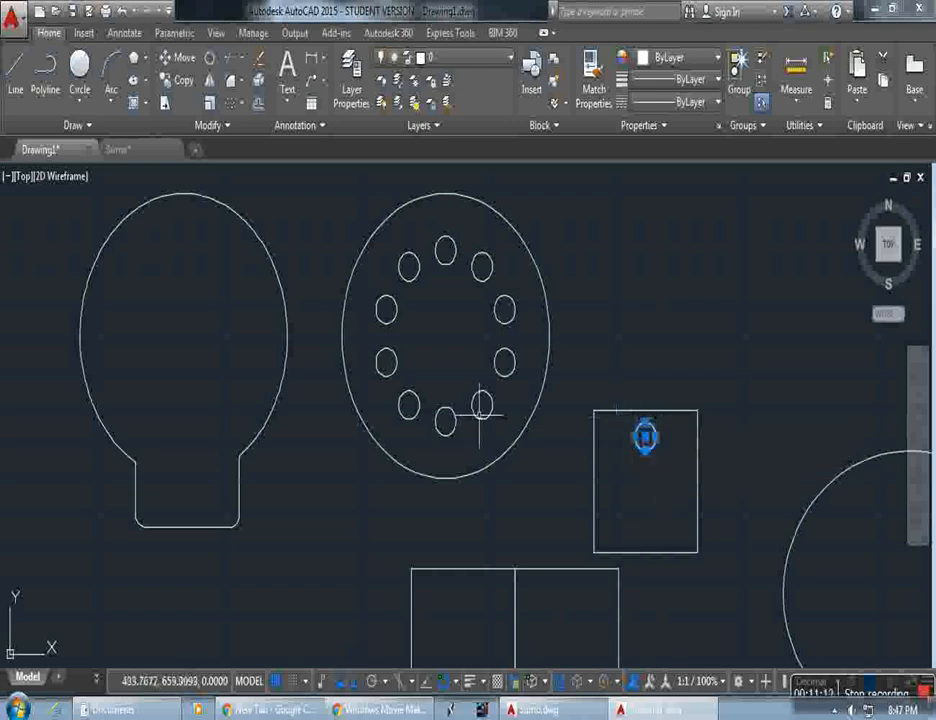
{"action": "left_click", "coordinate": [183, 62]}
{"action": "left_click", "coordinate": [645, 437]}
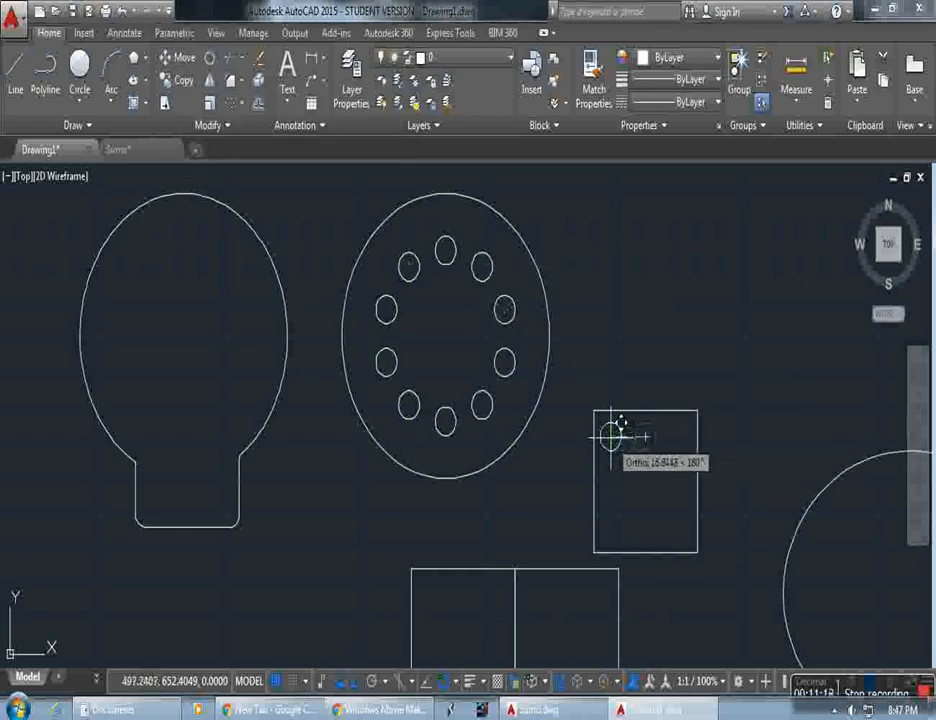
{"action": "left_click", "coordinate": [611, 435]}
Try a rectangular array of the small circle with 4 columns and 3 rows, and undo it
{"action": "left_click", "coordinate": [618, 470]}
{"action": "left_click", "coordinate": [600, 393]}
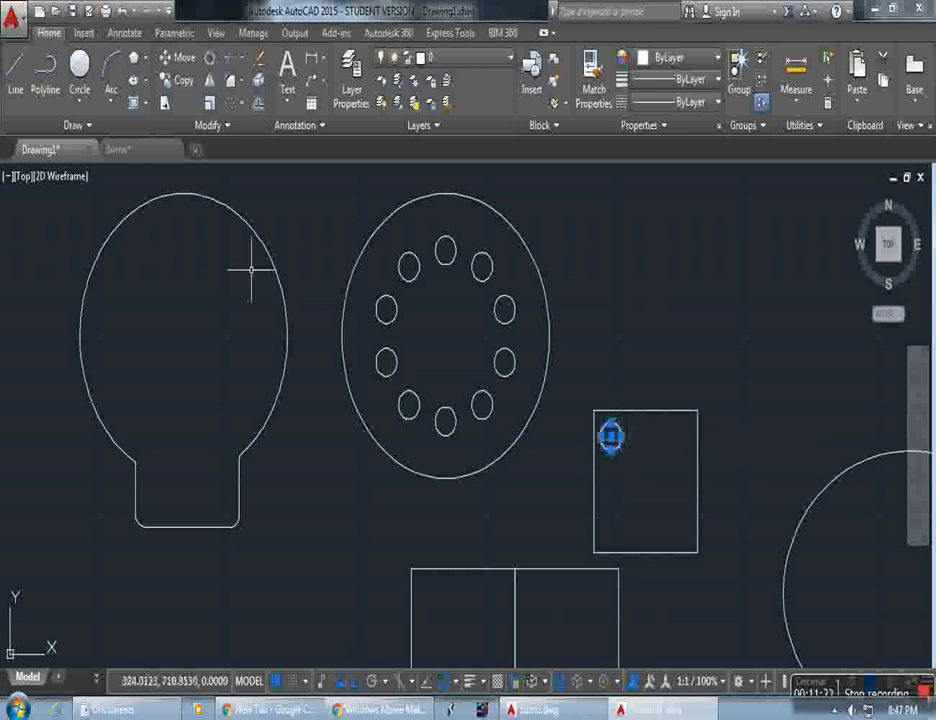
{"action": "left_click", "coordinate": [237, 107]}
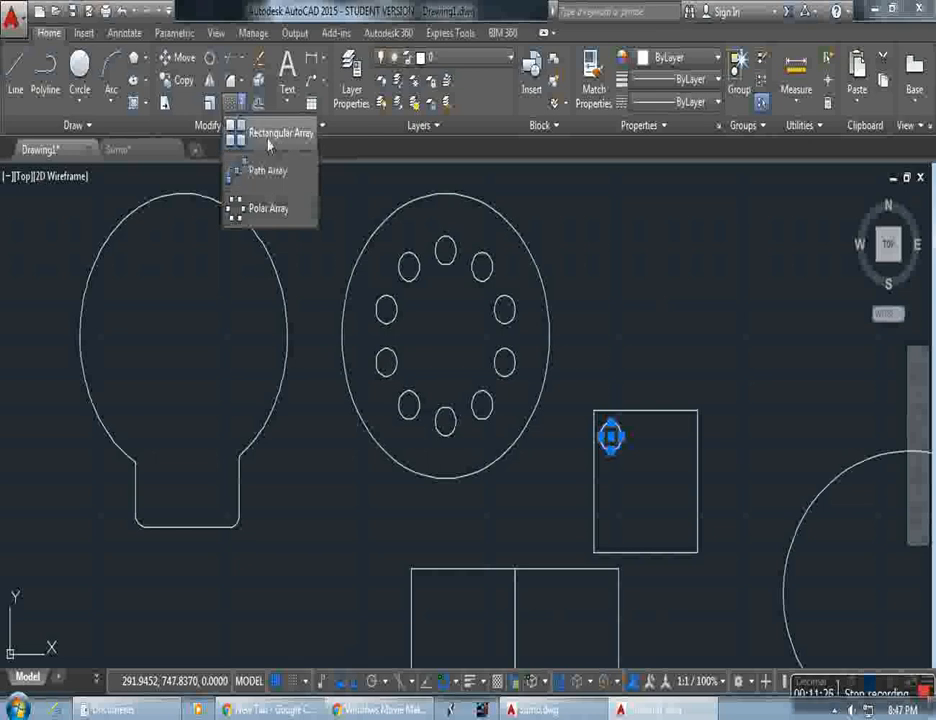
{"action": "left_click", "coordinate": [267, 142]}
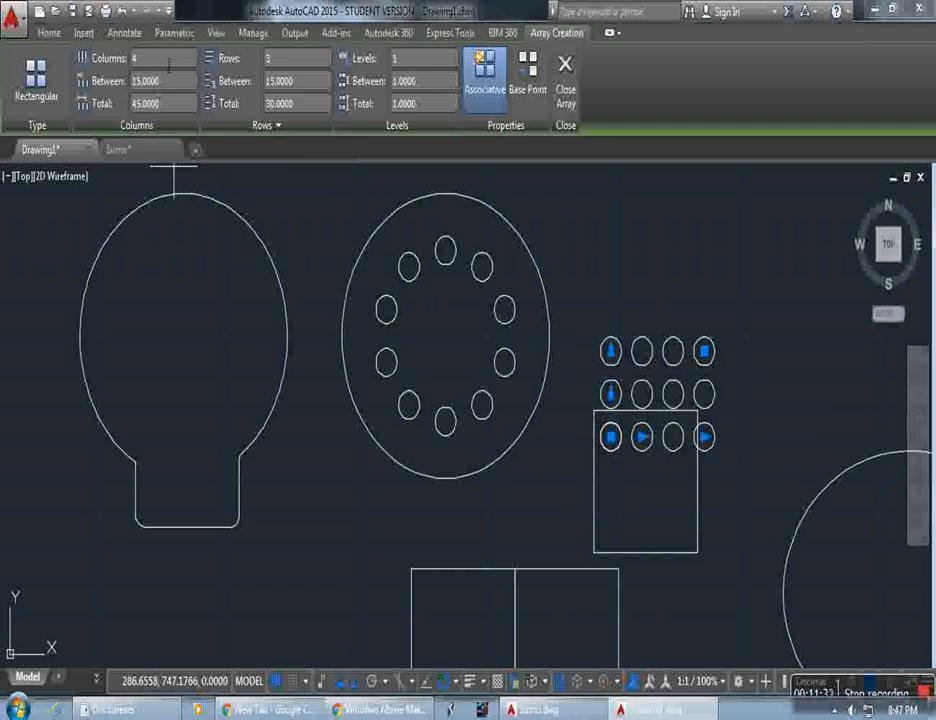
{"action": "key", "text": "Return"}
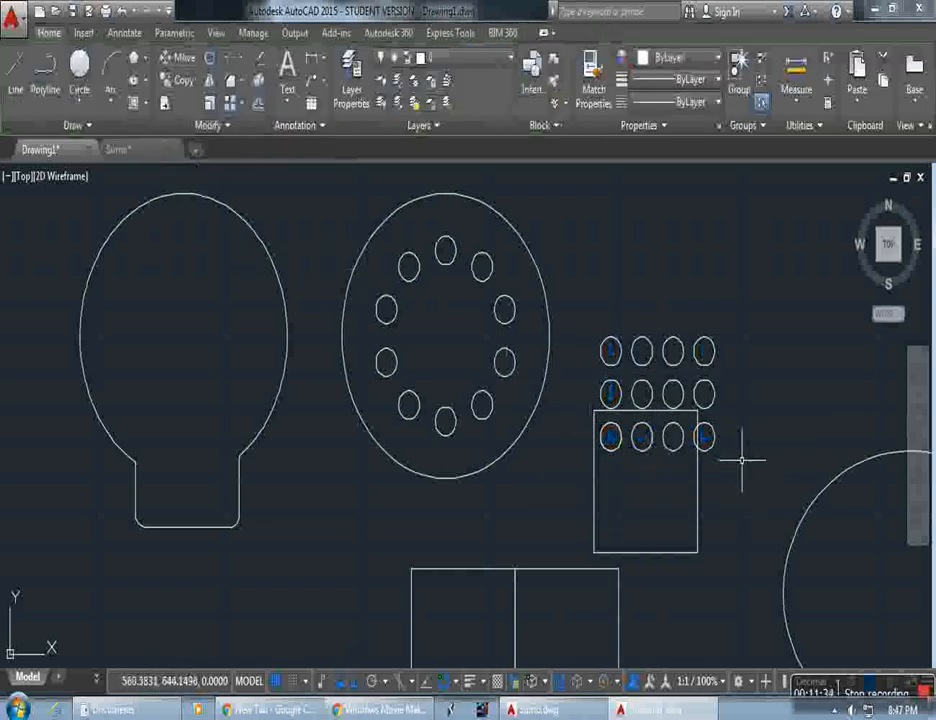
{"action": "key", "text": "ctrl+z"}
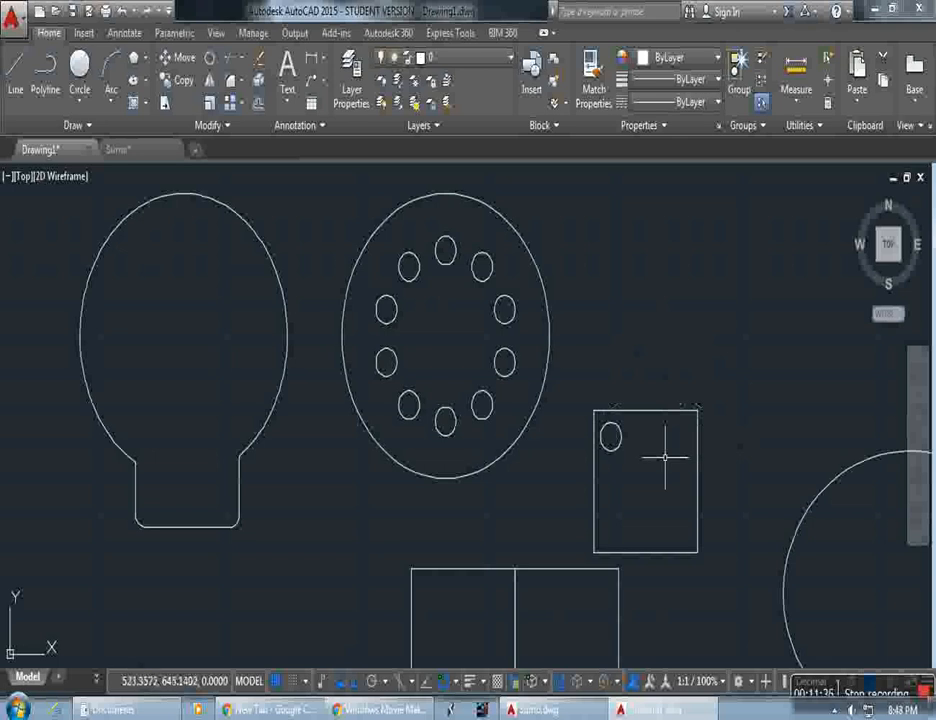
Repeat the rectangular array of the small circle with the default settings, select the arrayed circles, and undo the array
{"action": "left_click", "coordinate": [624, 478]}
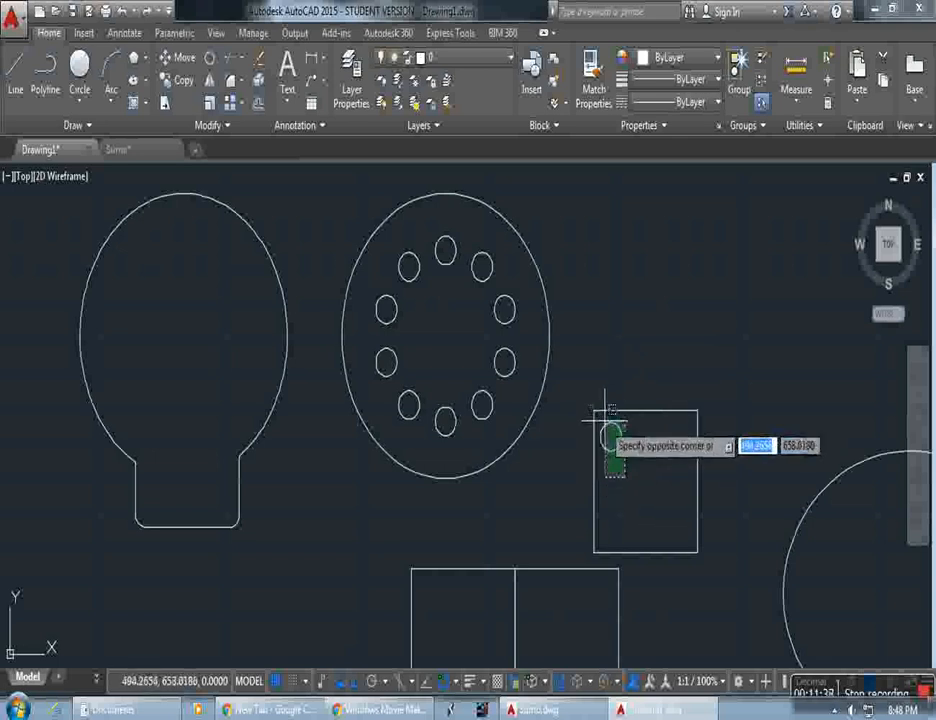
{"action": "left_click", "coordinate": [571, 447]}
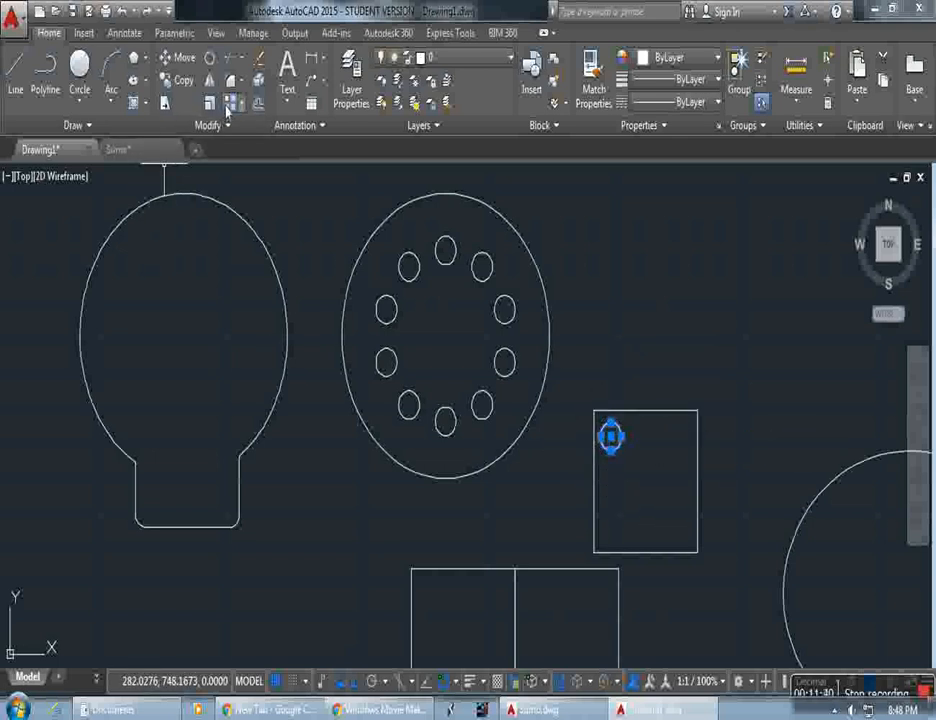
{"action": "left_click", "coordinate": [232, 103]}
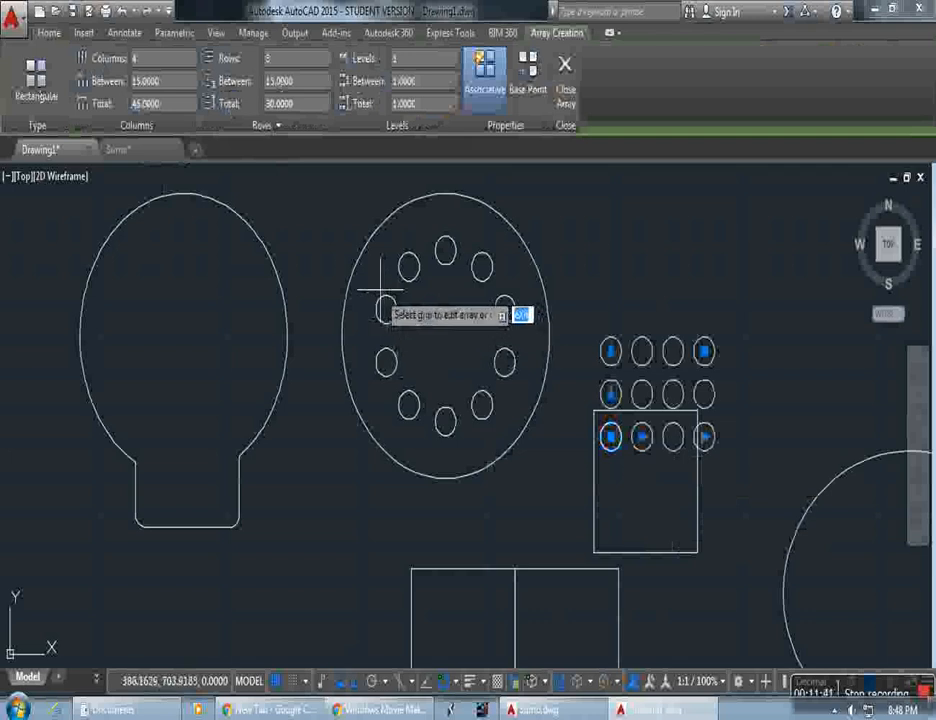
{"action": "key", "text": "Return"}
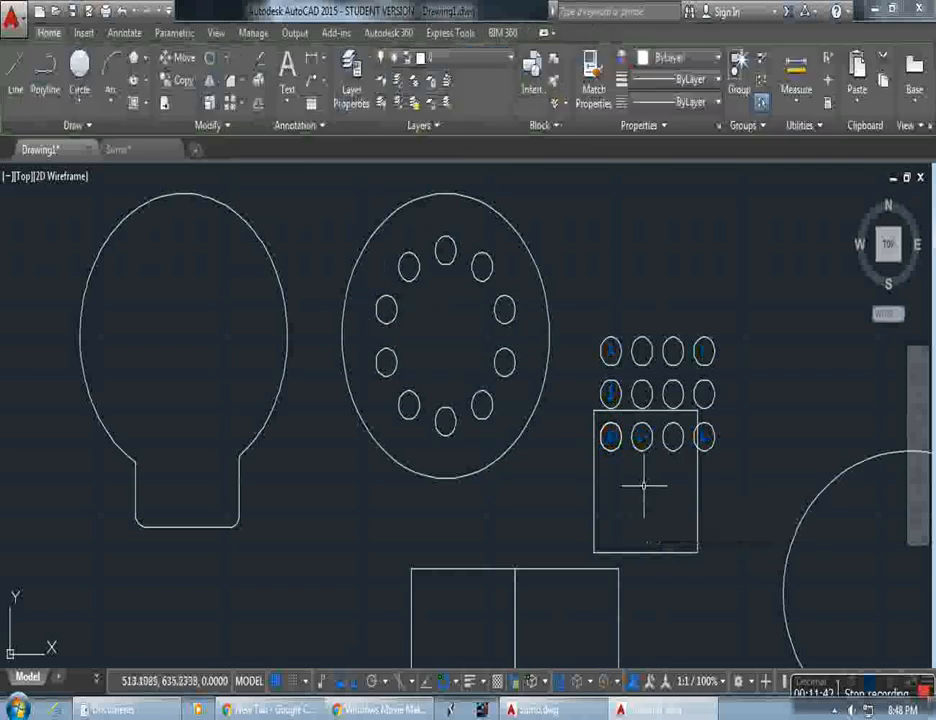
{"action": "left_click", "coordinate": [742, 472]}
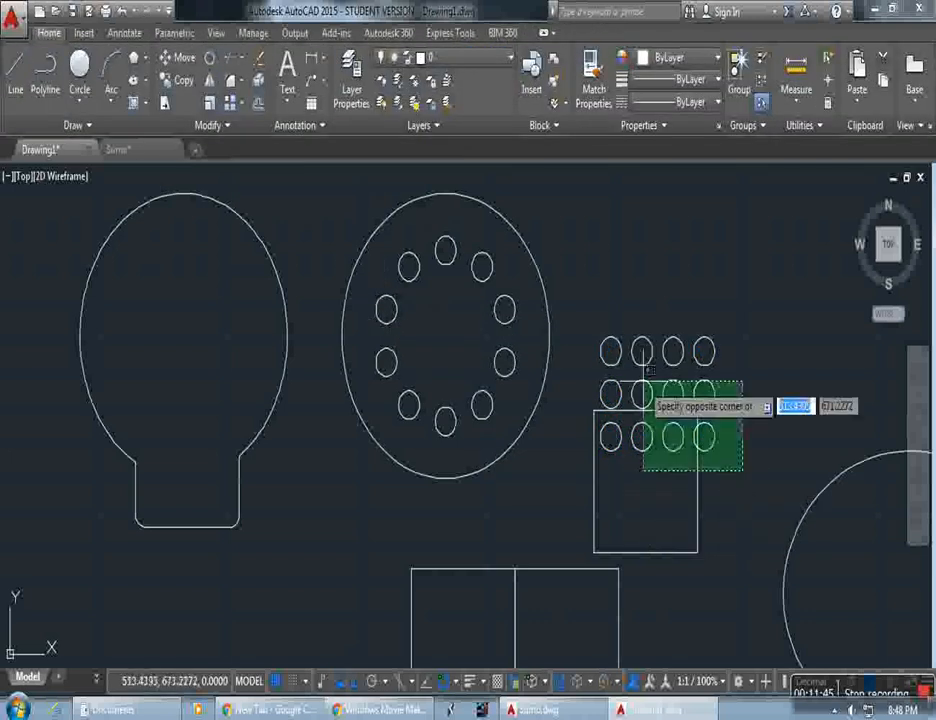
{"action": "left_click", "coordinate": [720, 439]}
{"action": "key", "text": "ctrl+z"}
Create a rectangular array of the small circle in the single square with 2 columns and 2 rows
{"action": "key", "text": "Return"}
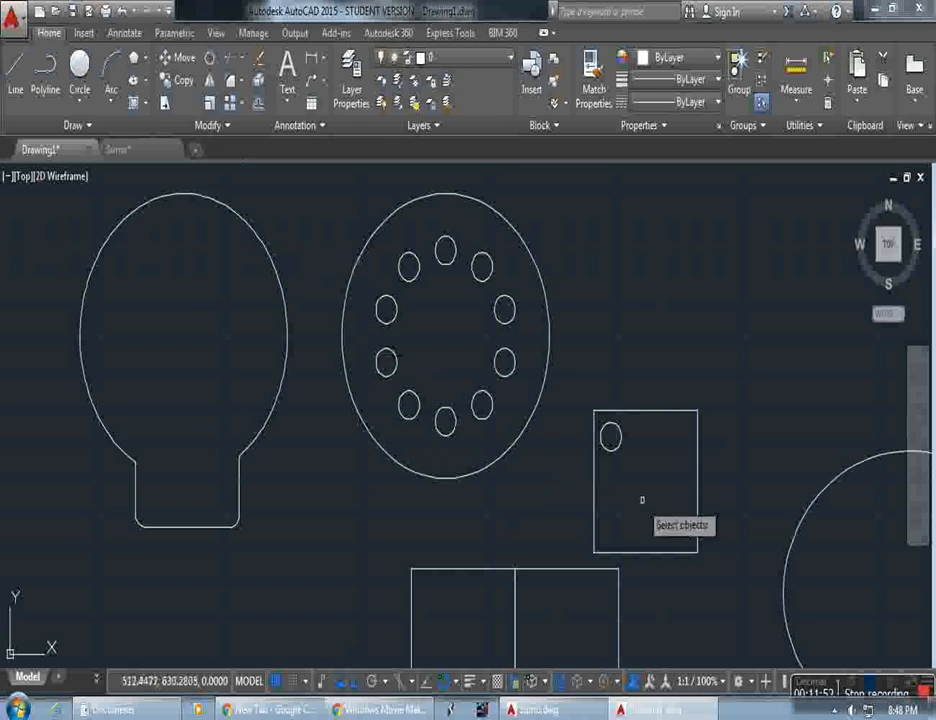
{"action": "left_click", "coordinate": [617, 445]}
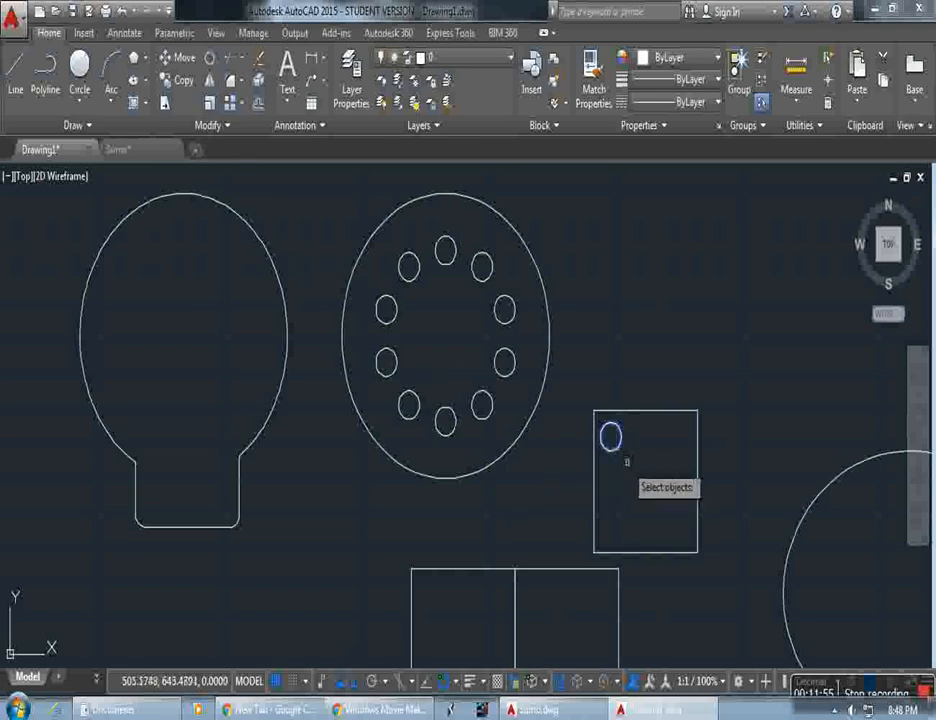
{"action": "key", "text": "Return"}
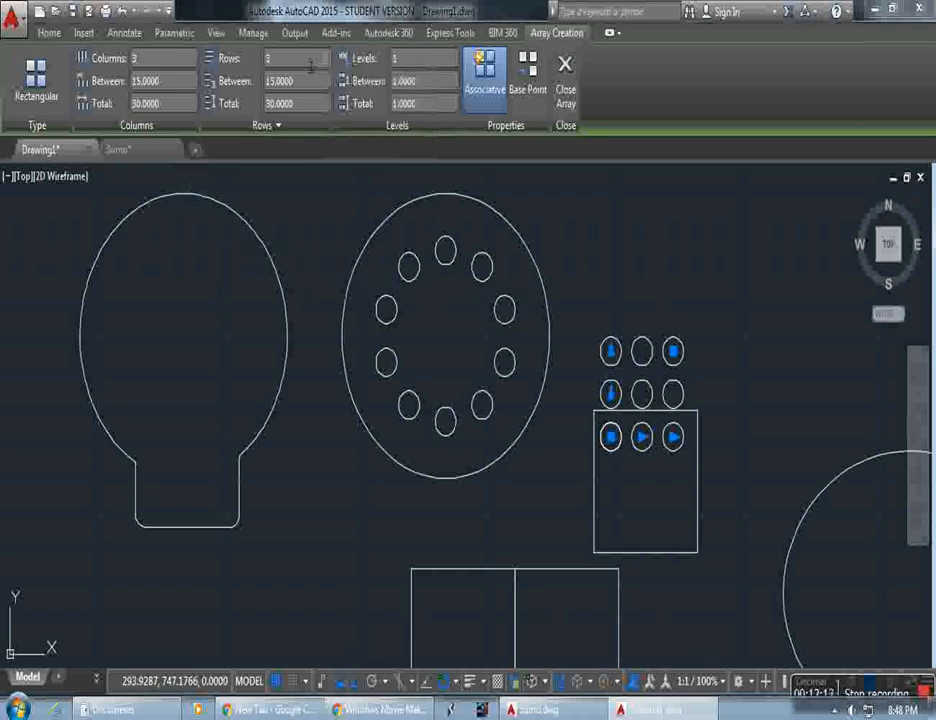
{"action": "key", "text": "Return"}
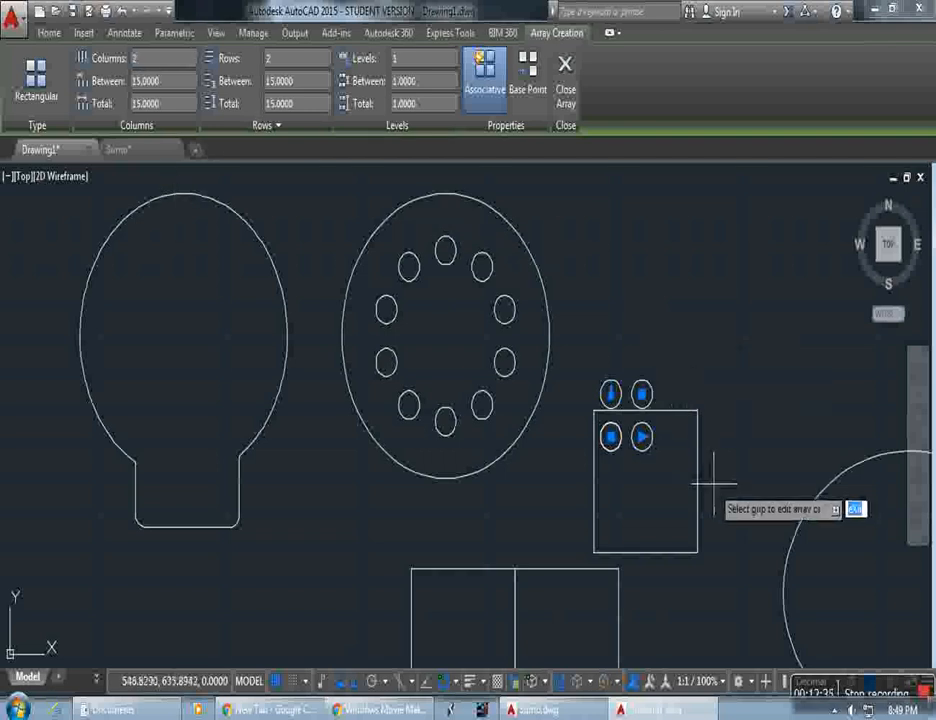
Set the rectangular array's row count to 1 and finish the array
{"action": "left_click", "coordinate": [314, 60]}
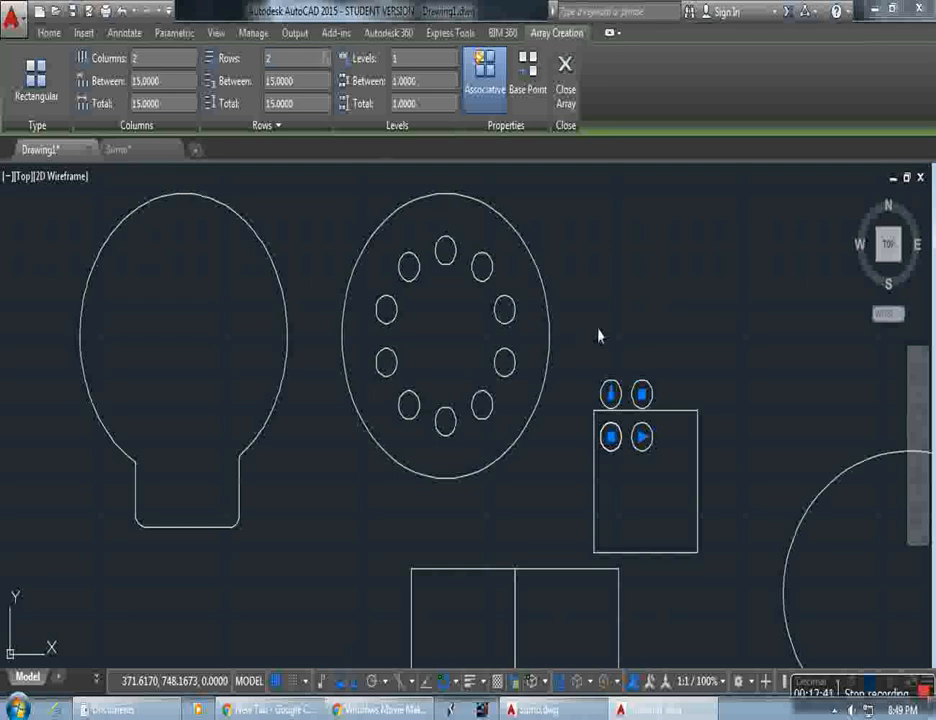
{"action": "key", "text": "BackSpace"}
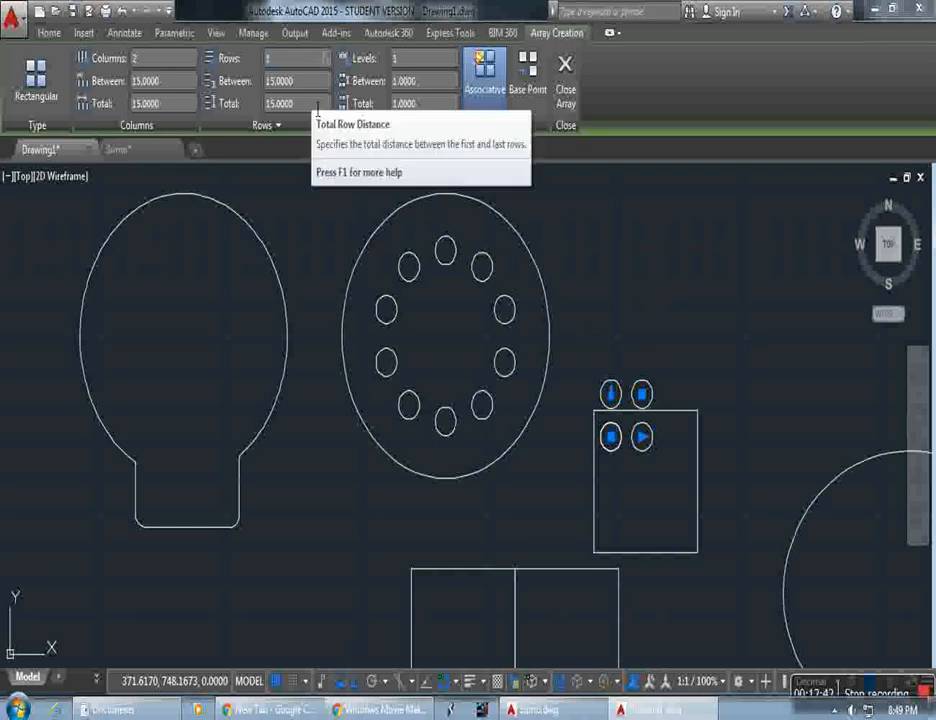
{"action": "type", "text": "1"}
{"action": "key", "text": "Return"}
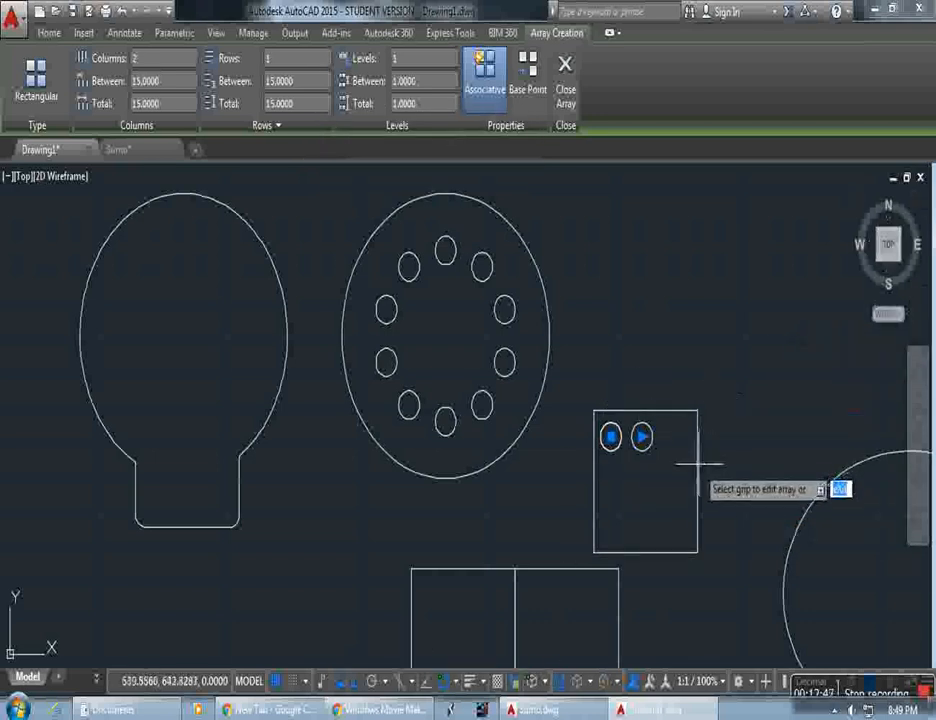
{"action": "key", "text": "Return"}
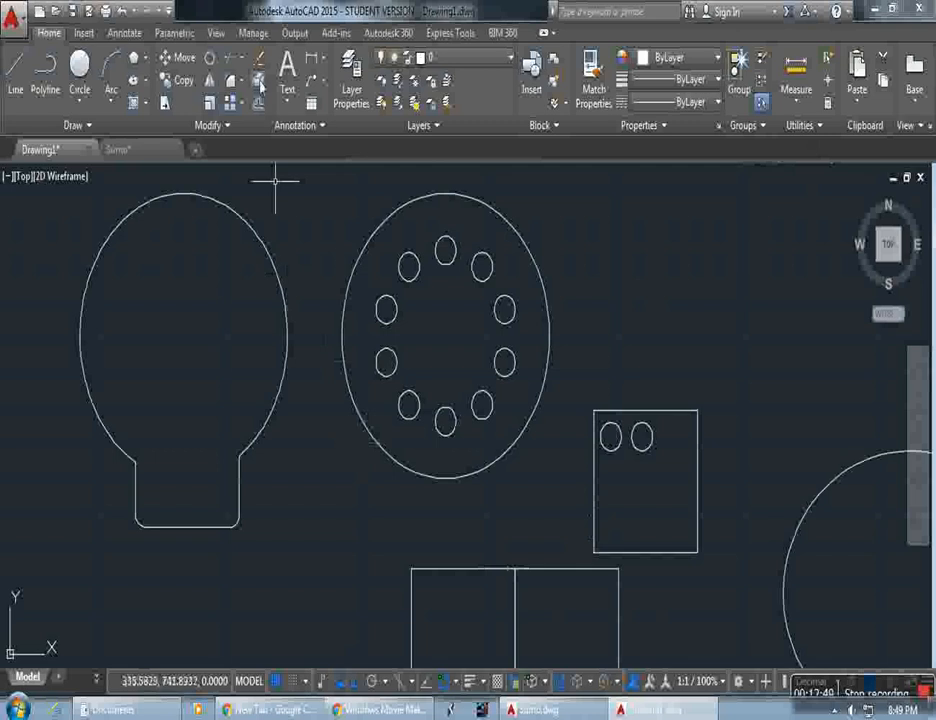
Erase the arrayed circles inside the single square
{"action": "left_click", "coordinate": [259, 59]}
{"action": "left_click", "coordinate": [643, 440]}
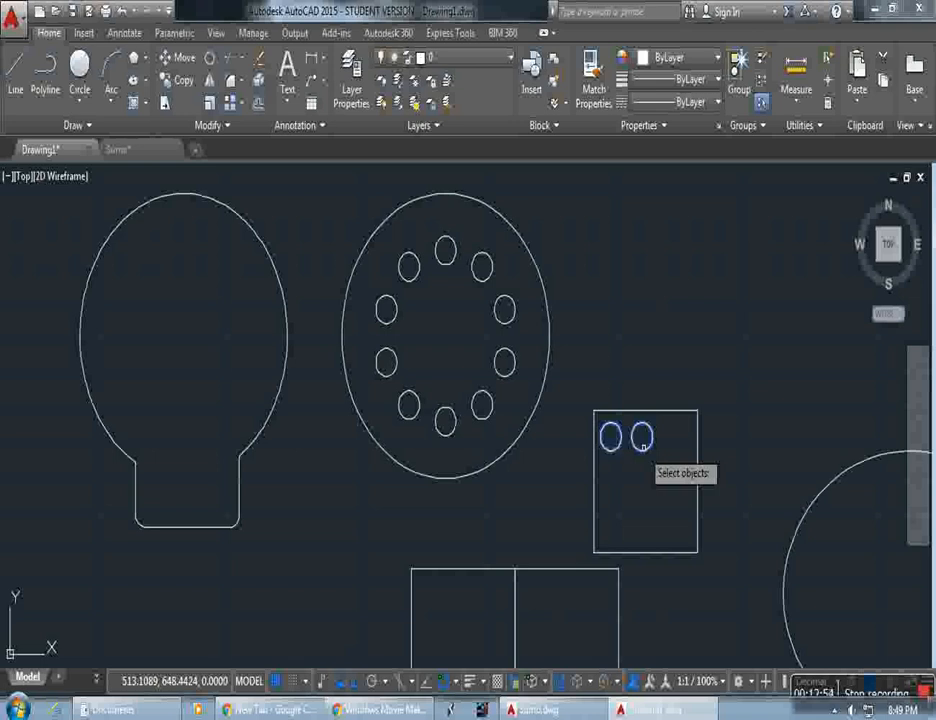
{"action": "key", "text": "Return"}
Erase the large arc, the right side line and the bottom line of the bulb-shaped figure
{"action": "left_click", "coordinate": [259, 59]}
{"action": "left_click", "coordinate": [275, 400]}
{"action": "key", "text": "Return"}
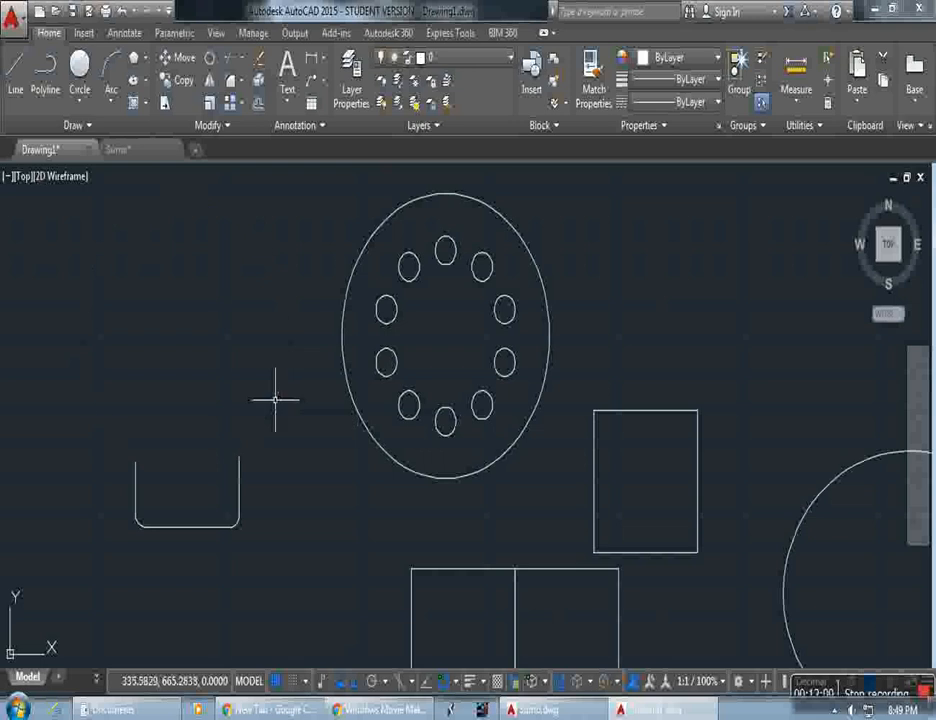
{"action": "key", "text": "Return"}
{"action": "left_click", "coordinate": [239, 489]}
{"action": "key", "text": "Return"}
{"action": "key", "text": "Return"}
{"action": "left_click", "coordinate": [221, 525]}
{"action": "key", "text": "Return"}
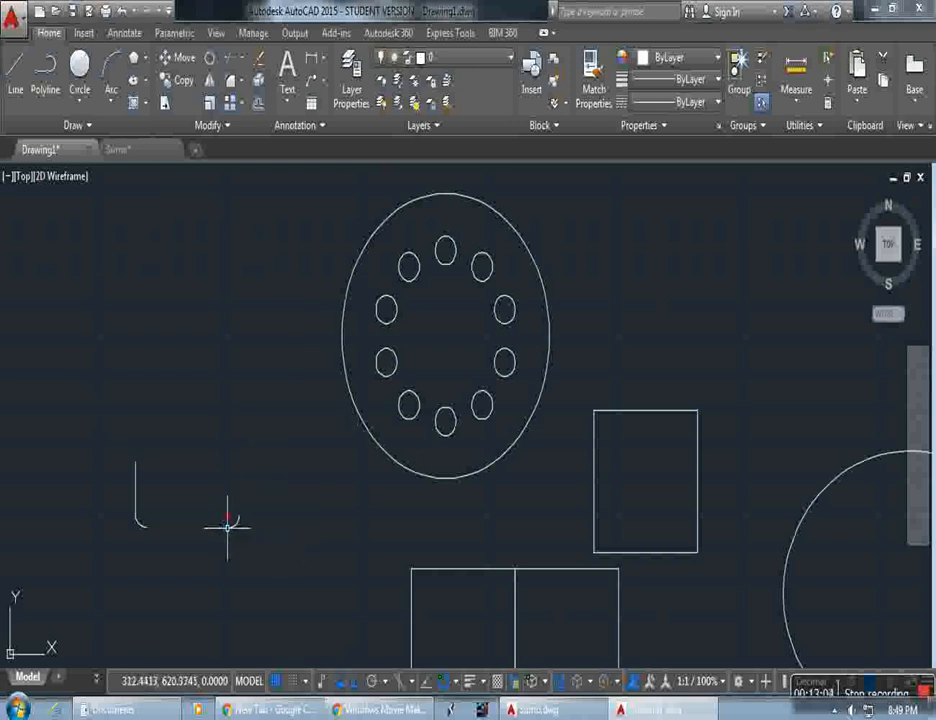
Erase the two corner fillet arcs and the remaining left side line of the bulb-shaped figure
{"action": "key", "text": "Return"}
{"action": "left_click", "coordinate": [235, 525]}
{"action": "key", "text": "Return"}
{"action": "key", "text": "Return"}
{"action": "left_click", "coordinate": [139, 522]}
{"action": "key", "text": "Return"}
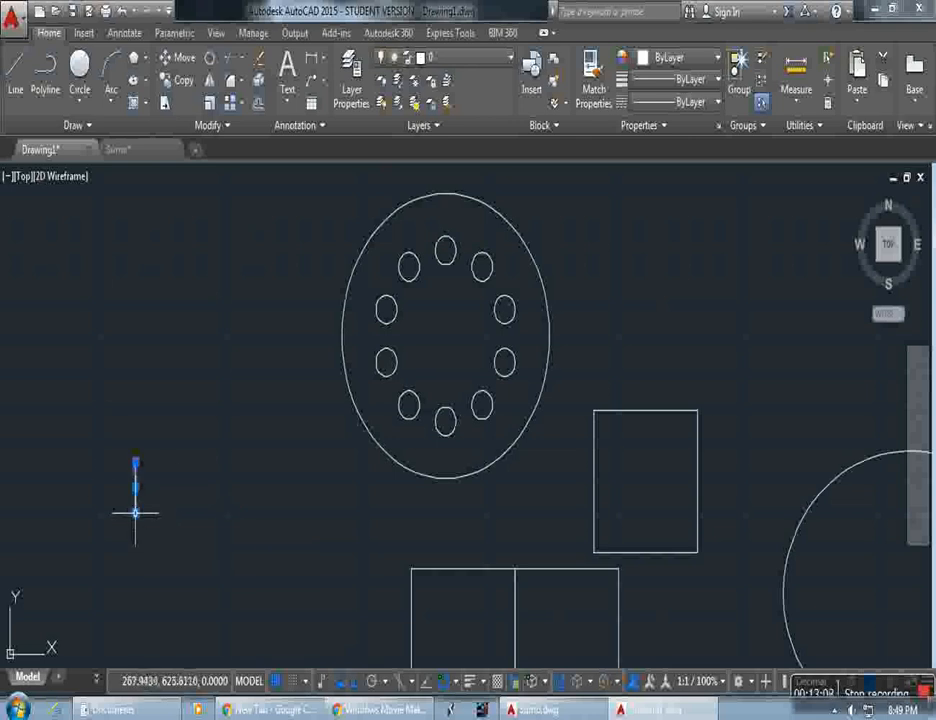
{"action": "key", "text": "Delete"}
{"action": "key", "text": "Return"}
{"action": "key", "text": "Escape"}
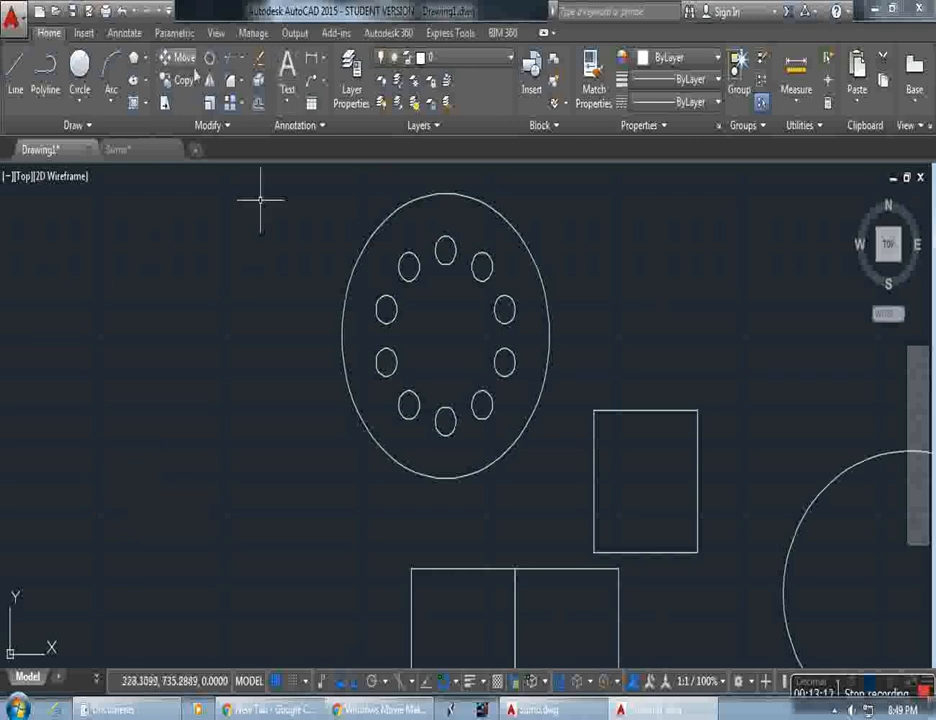
Explode the single square into separate lines and select its top edge to check
{"action": "left_click", "coordinate": [259, 86]}
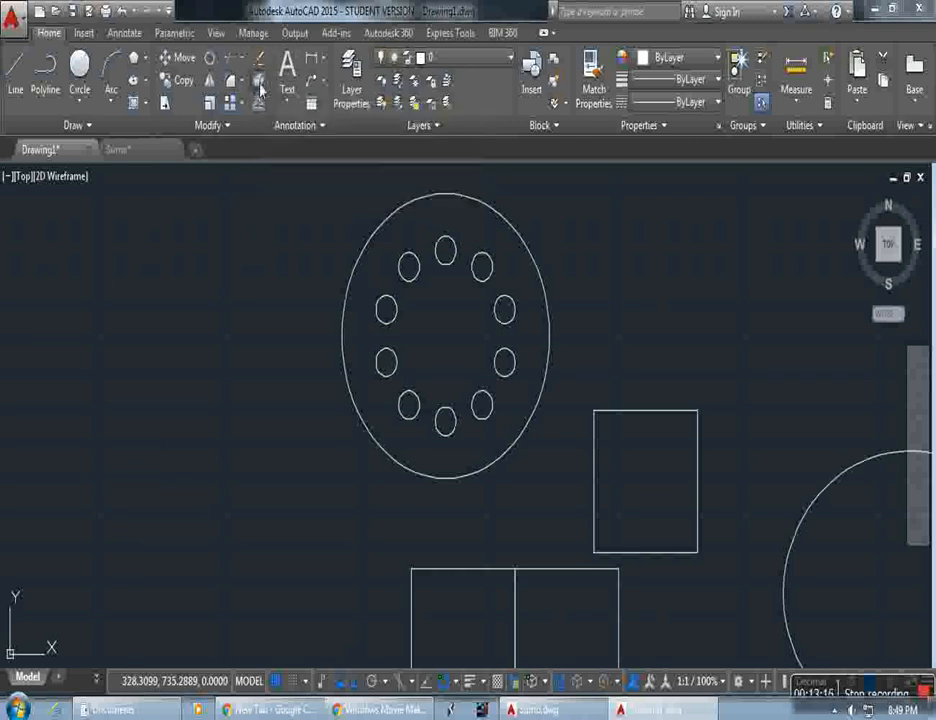
{"action": "left_click", "coordinate": [164, 340]}
{"action": "left_click", "coordinate": [258, 443]}
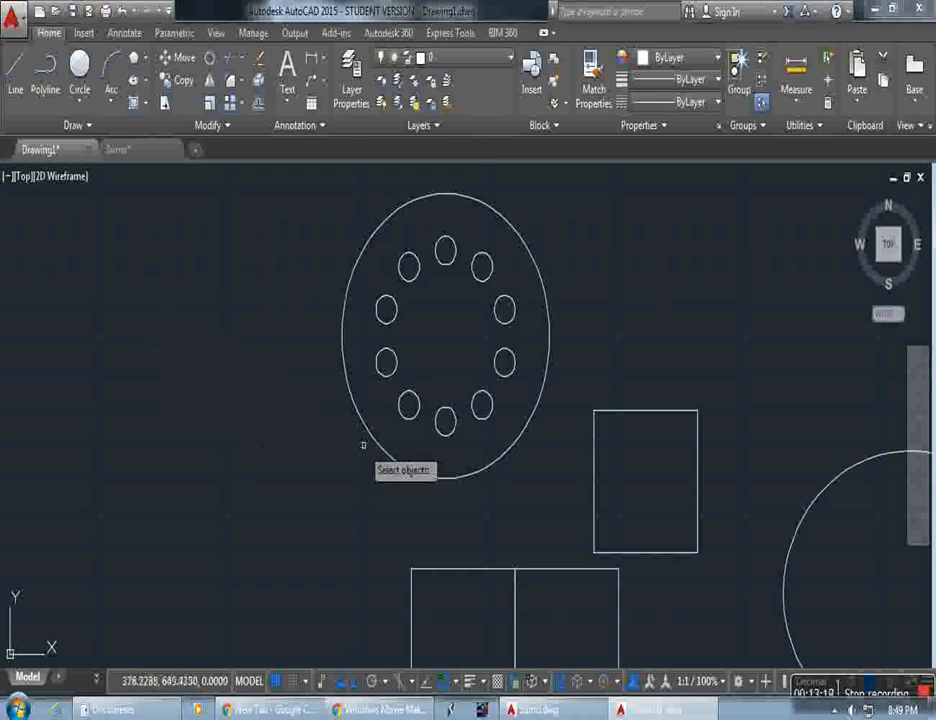
{"action": "left_click", "coordinate": [697, 477]}
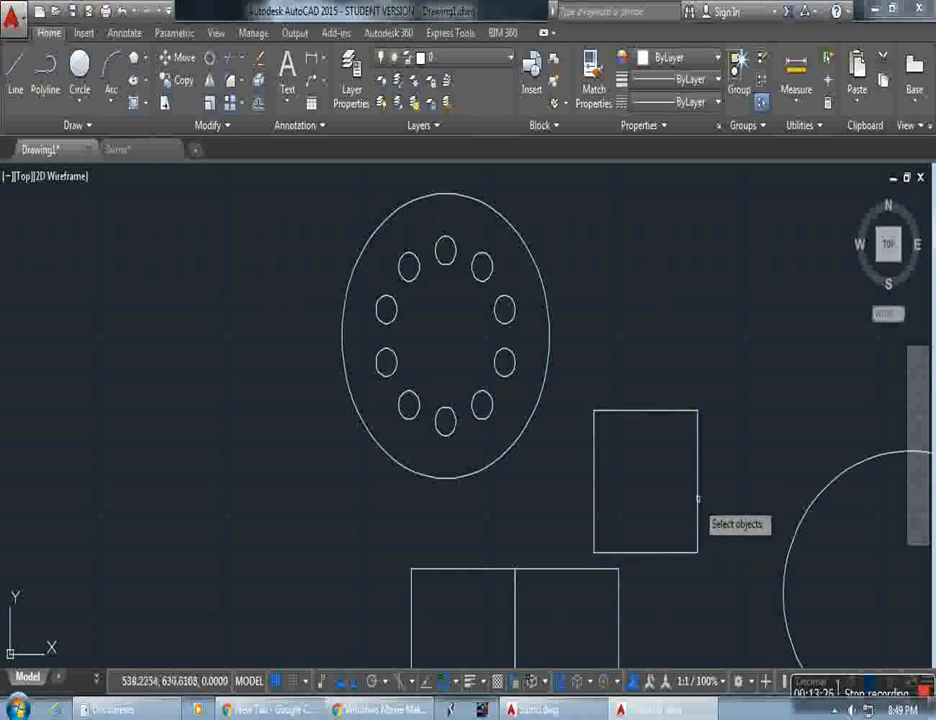
{"action": "left_click", "coordinate": [728, 580]}
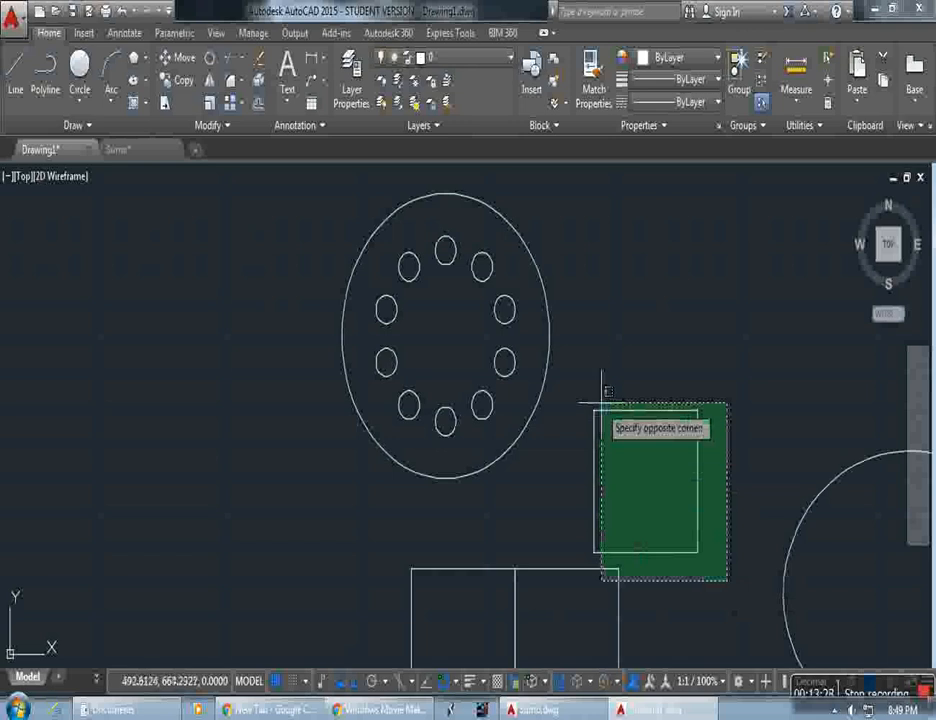
{"action": "left_click", "coordinate": [648, 410]}
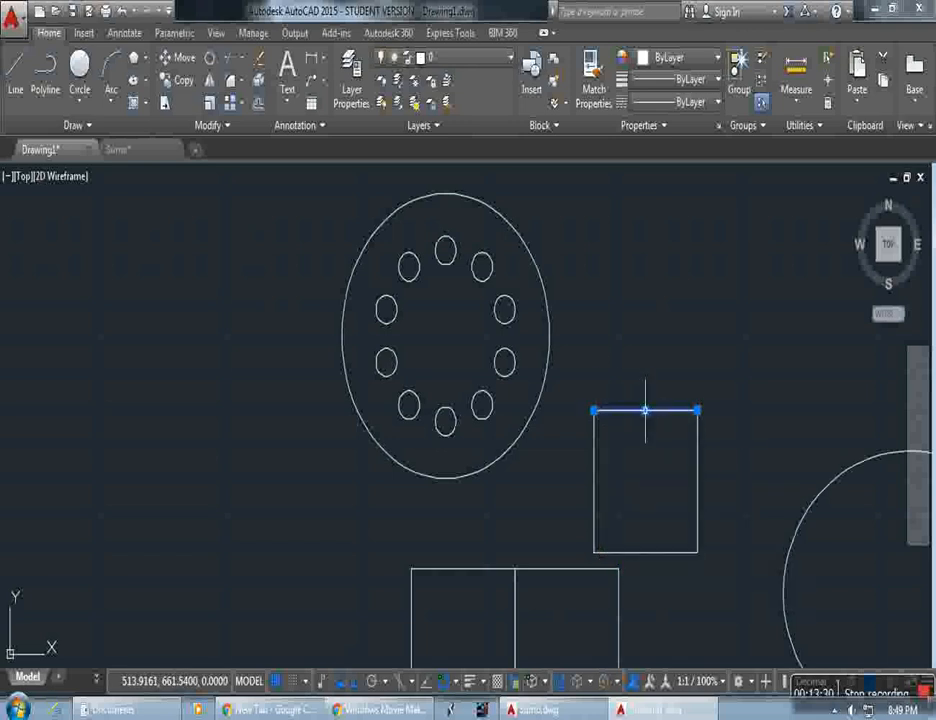
Try to start an Offset with a distance of 5 from the midpoint of the single square's right edge
{"action": "left_click", "coordinate": [262, 105]}
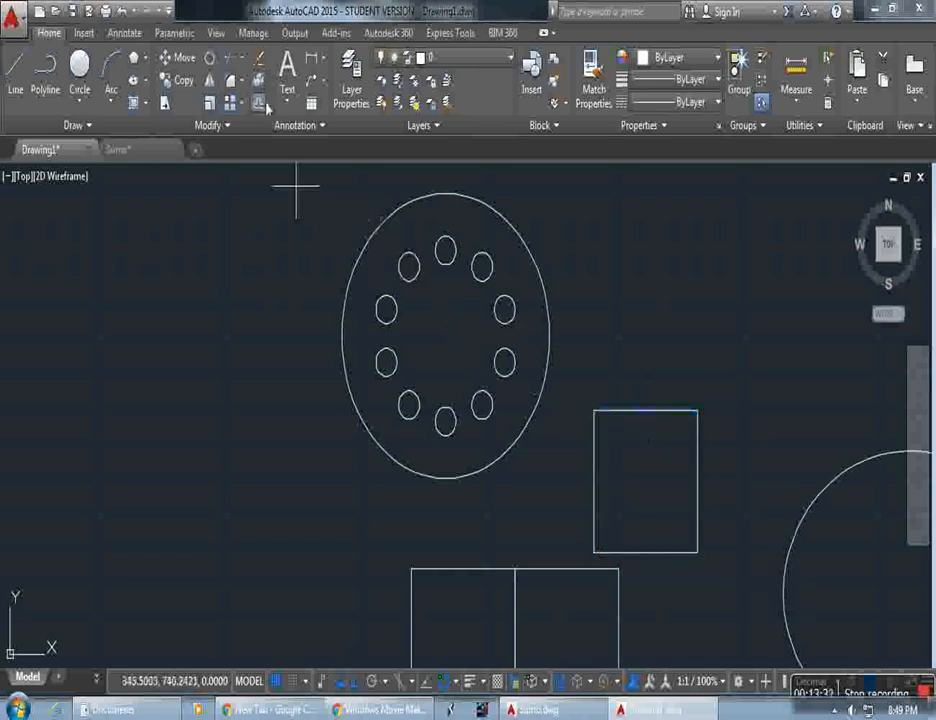
{"action": "left_click", "coordinate": [694, 484]}
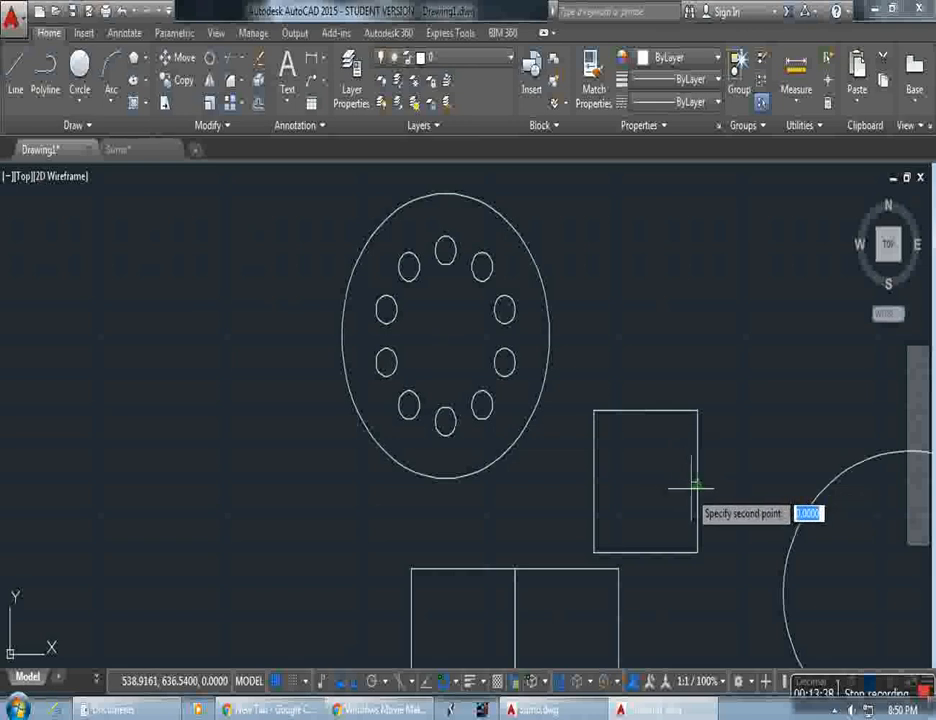
{"action": "type", "text": "5"}
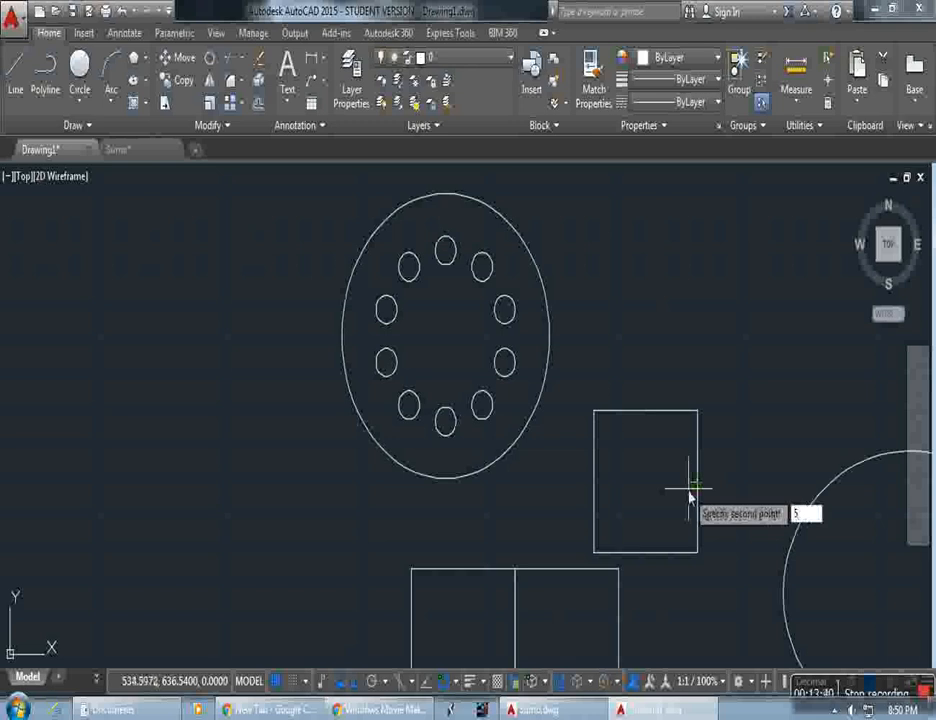
{"action": "key", "text": "Return"}
{"action": "key", "text": "Escape"}
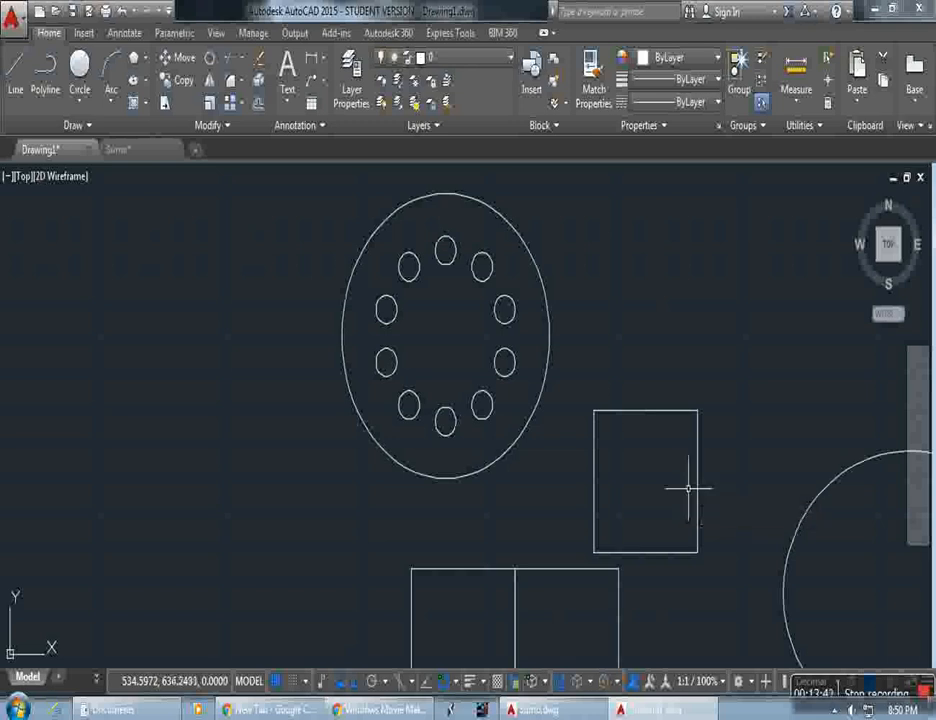
Offset the single square's right edge inward by 5
{"action": "key", "text": "Return"}
{"action": "key", "text": "Return"}
{"action": "left_click", "coordinate": [686, 489]}
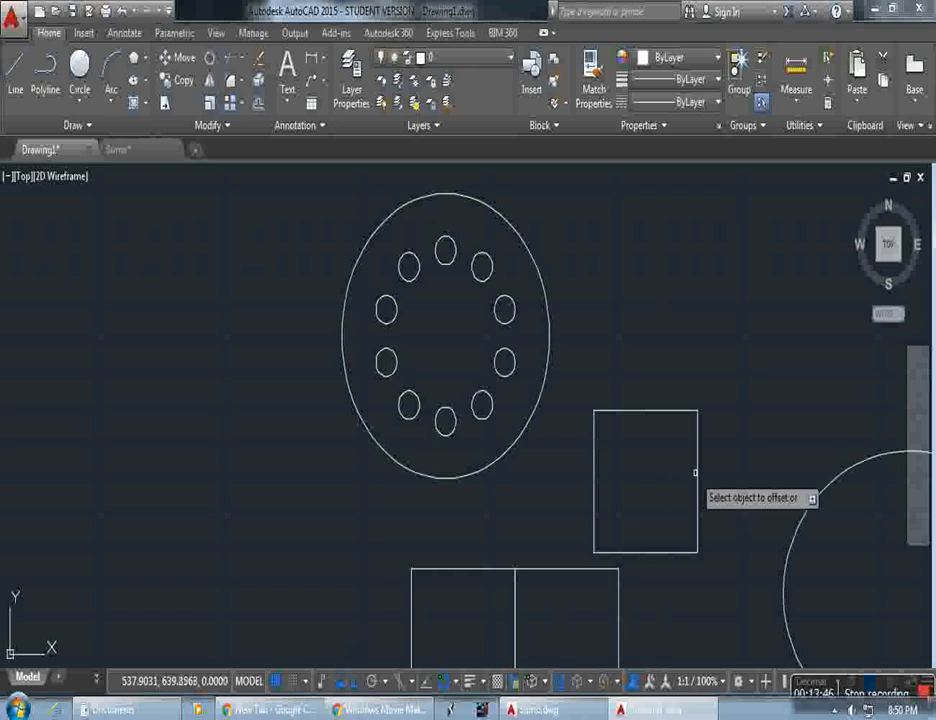
{"action": "left_click", "coordinate": [697, 462]}
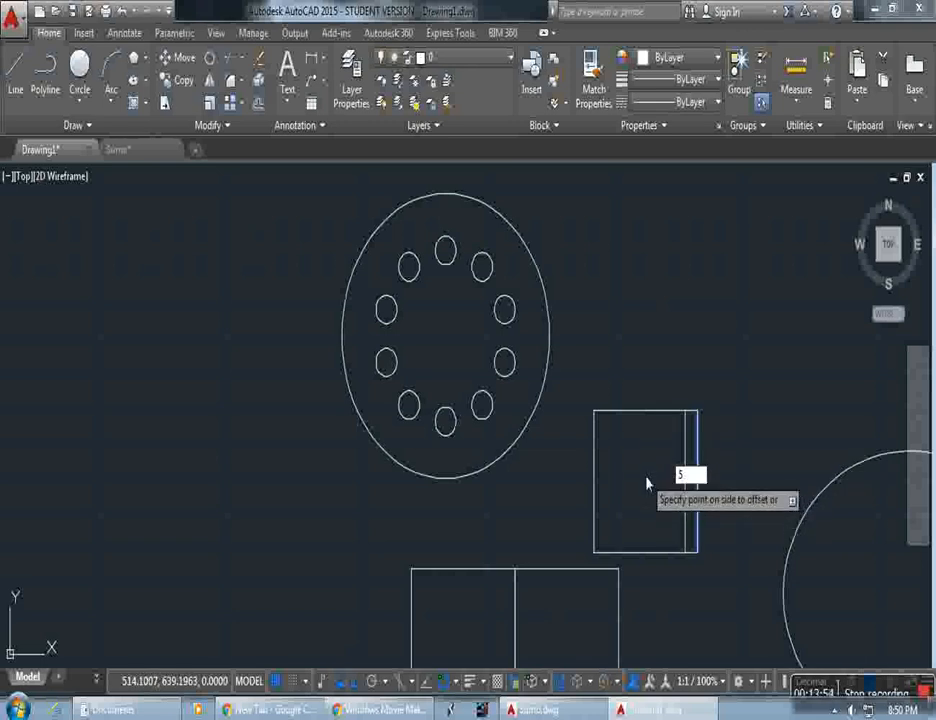
{"action": "left_click", "coordinate": [646, 481]}
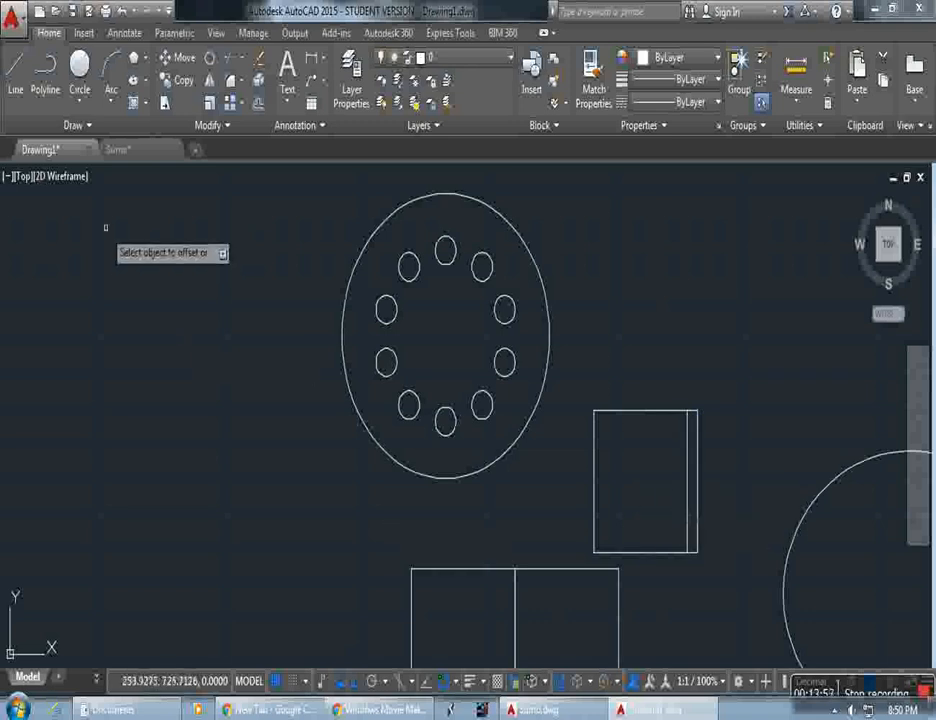
{"action": "left_click", "coordinate": [260, 104]}
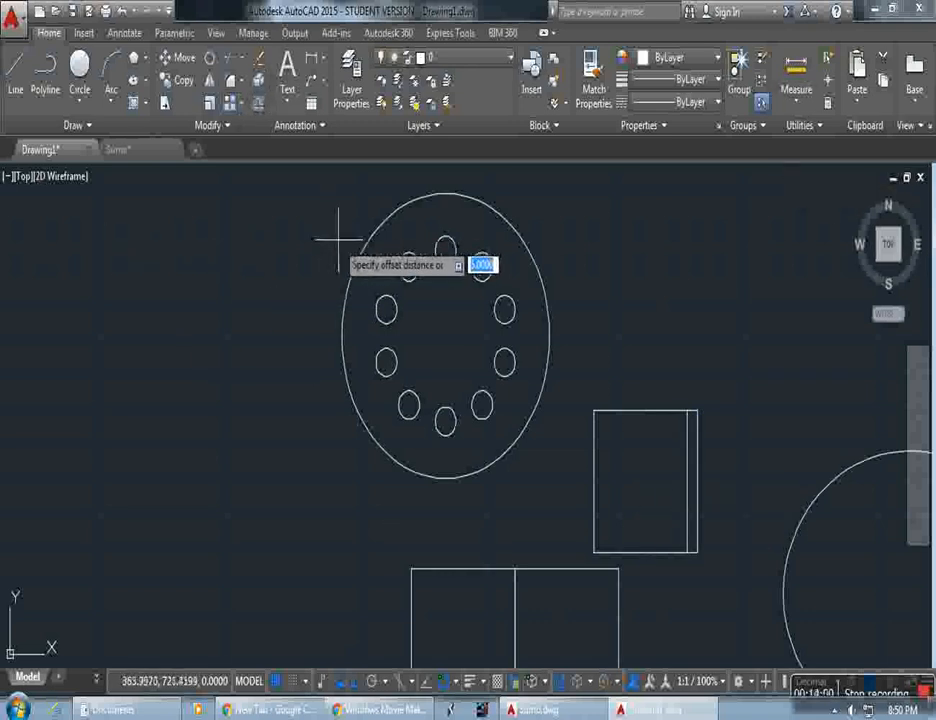
{"action": "left_click", "coordinate": [645, 390]}
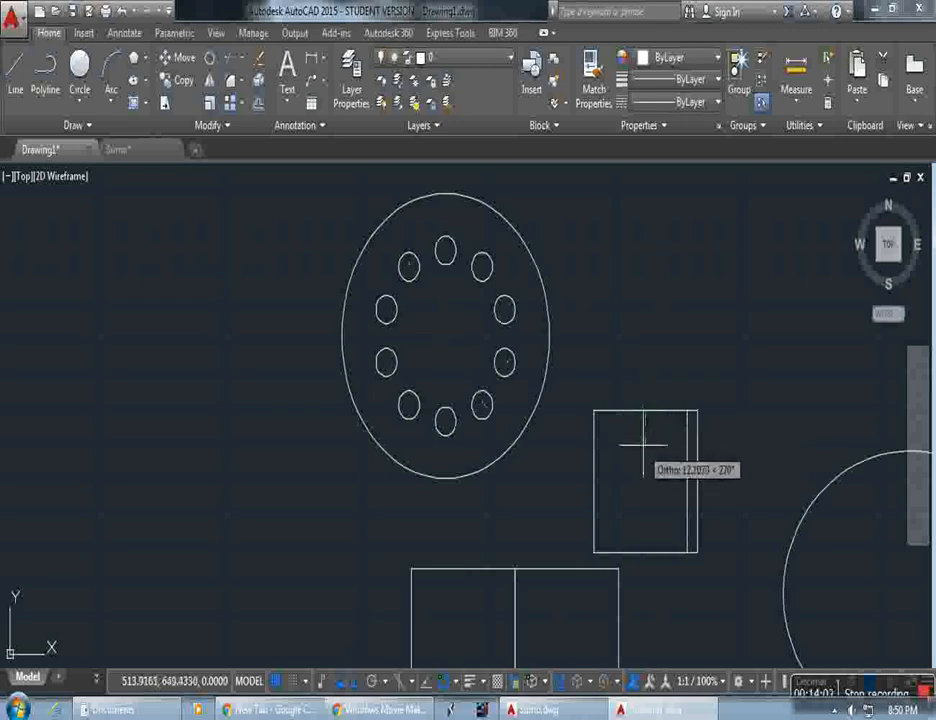
{"action": "left_click", "coordinate": [650, 443]}
{"action": "key", "text": "Return"}
{"action": "key", "text": "Return"}
{"action": "left_click", "coordinate": [645, 405]}
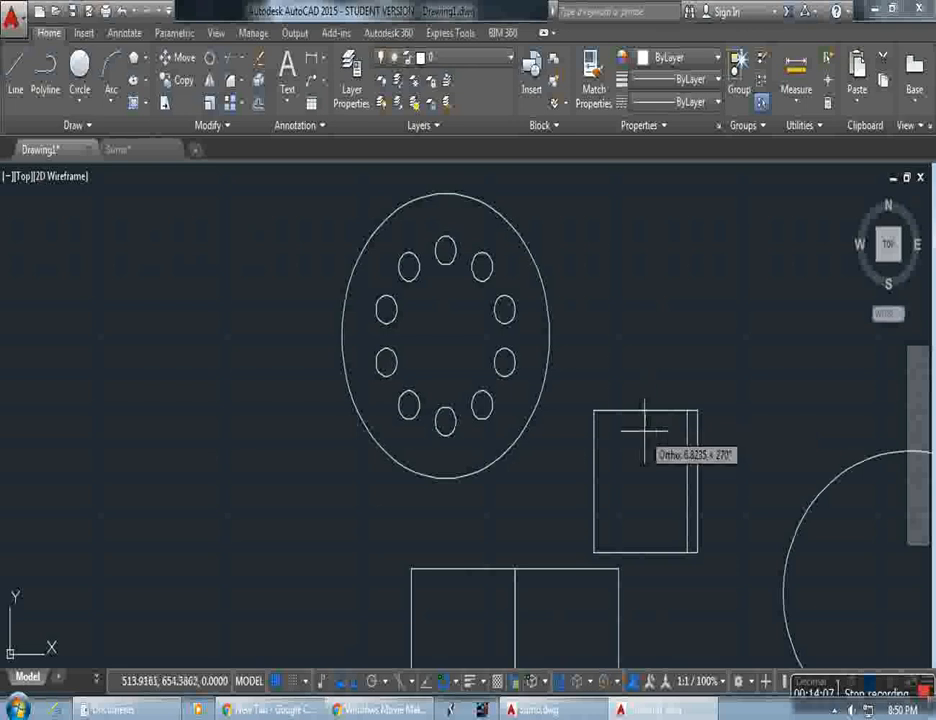
{"action": "left_click", "coordinate": [645, 432]}
{"action": "left_click", "coordinate": [644, 410]}
{"action": "key", "text": "Escape"}
Offset the single square's top edge inward with a distance of 5
{"action": "key", "text": "Return"}
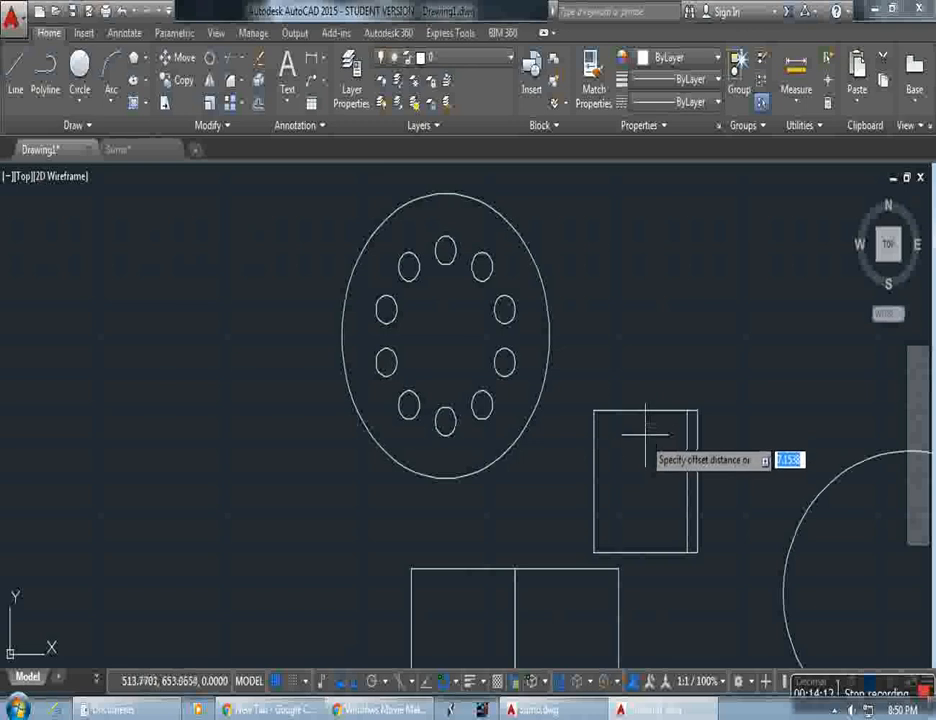
{"action": "type", "text": "5"}
{"action": "key", "text": "Return"}
{"action": "left_click", "coordinate": [640, 411]}
{"action": "left_click", "coordinate": [637, 466]}
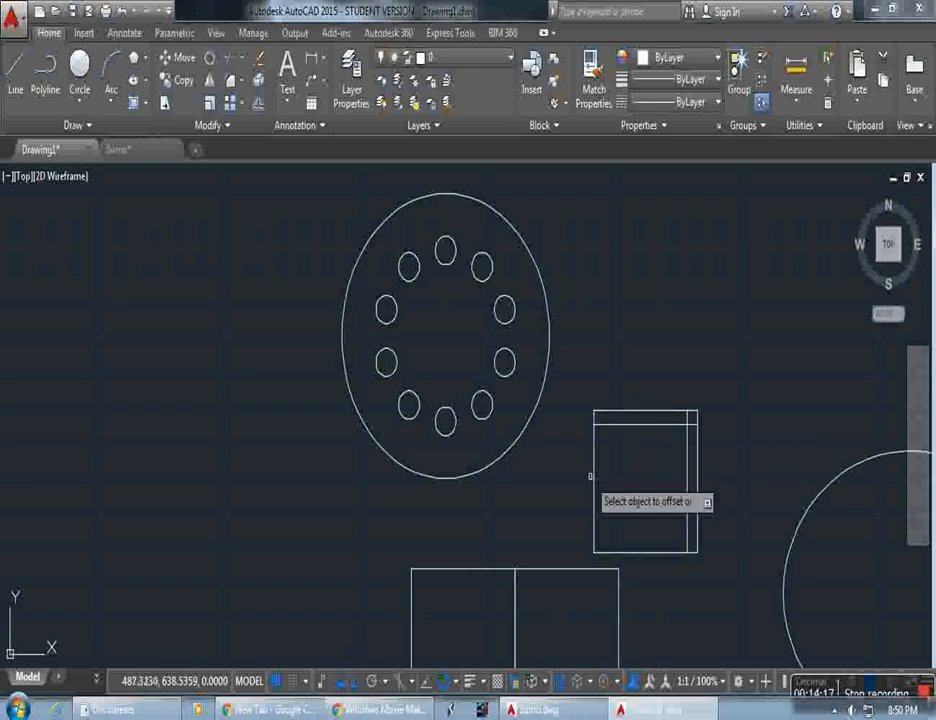
Offset the single square's left and bottom edges inward by the same distance of 5
{"action": "left_click", "coordinate": [591, 512]}
{"action": "left_click", "coordinate": [660, 484]}
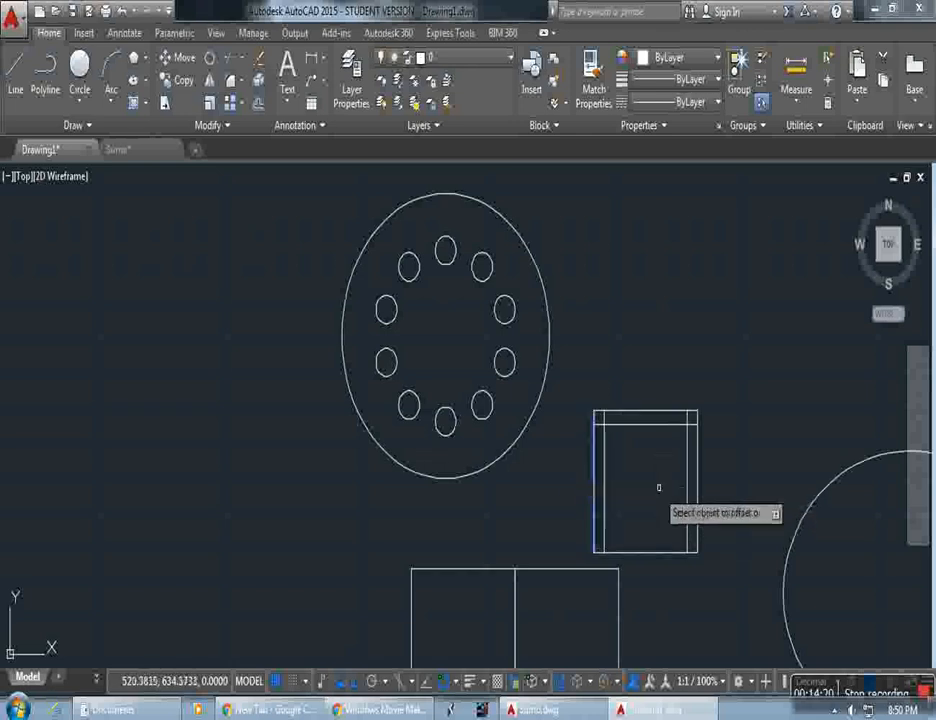
{"action": "left_click", "coordinate": [658, 548]}
{"action": "left_click", "coordinate": [657, 511]}
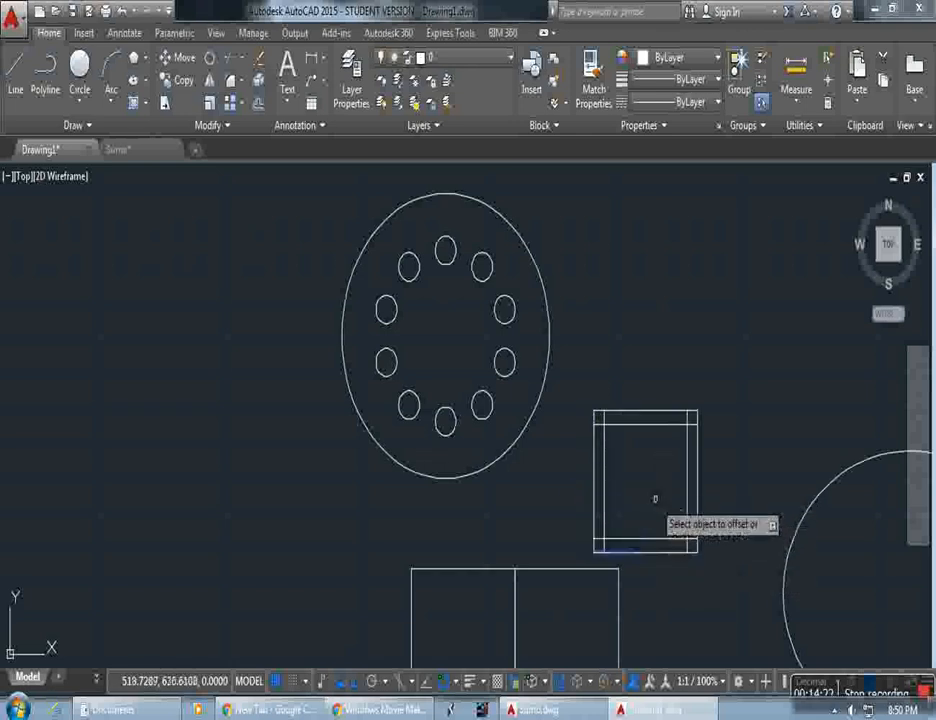
Offset the single square's bottom and right edges outward by 5 and finish the Offset command
{"action": "left_click", "coordinate": [660, 549]}
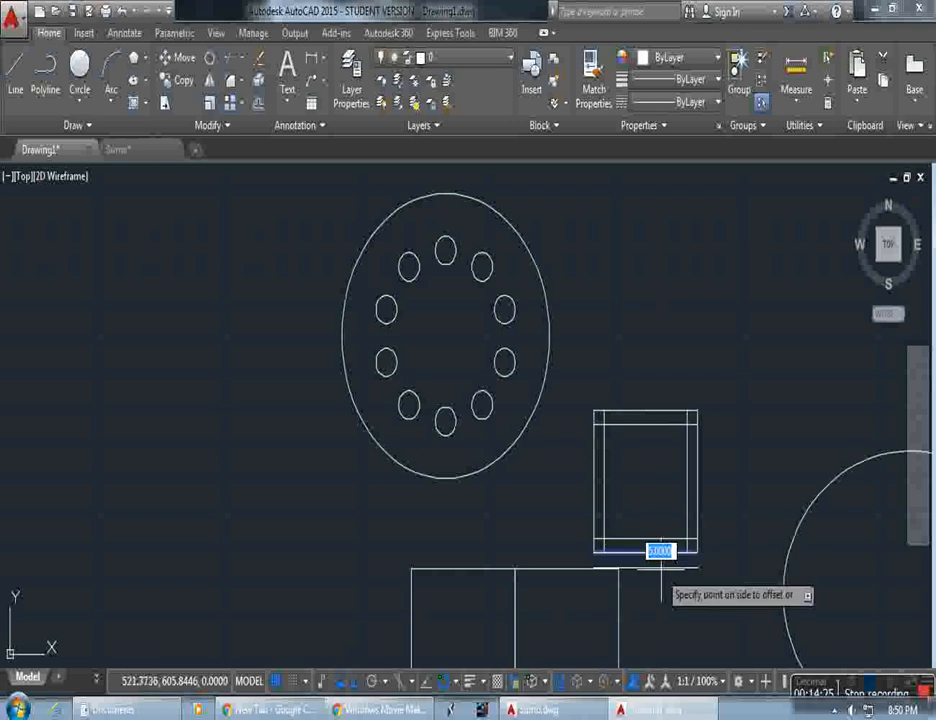
{"action": "left_click", "coordinate": [680, 566]}
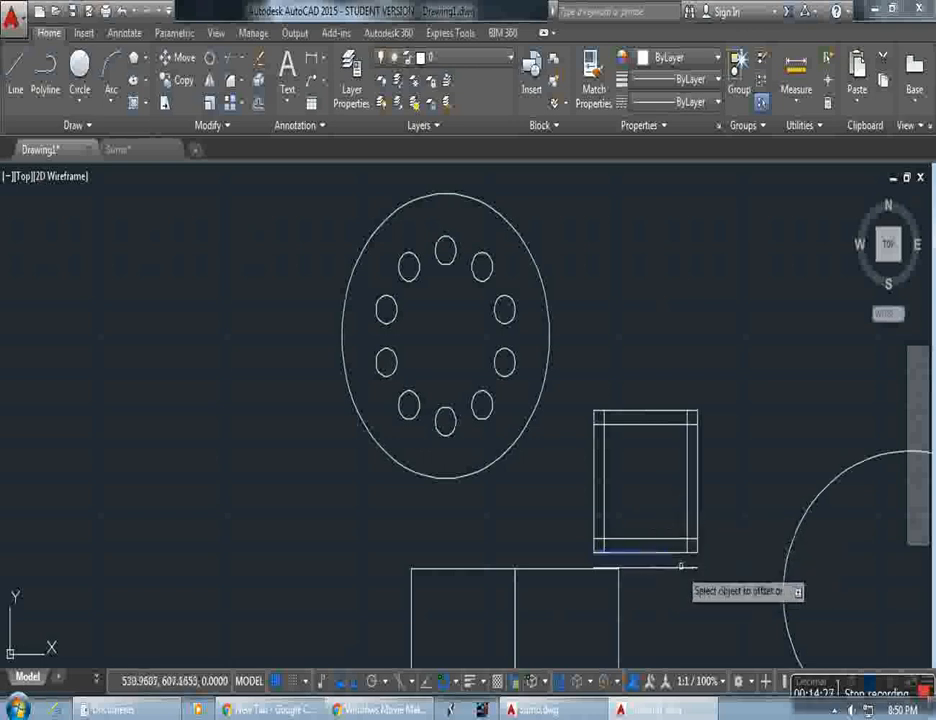
{"action": "left_click", "coordinate": [698, 482]}
{"action": "left_click", "coordinate": [745, 470]}
{"action": "key", "text": "Return"}
Offset the single square's top edge outward, using two points picked above the edge as the distance
{"action": "key", "text": "Return"}
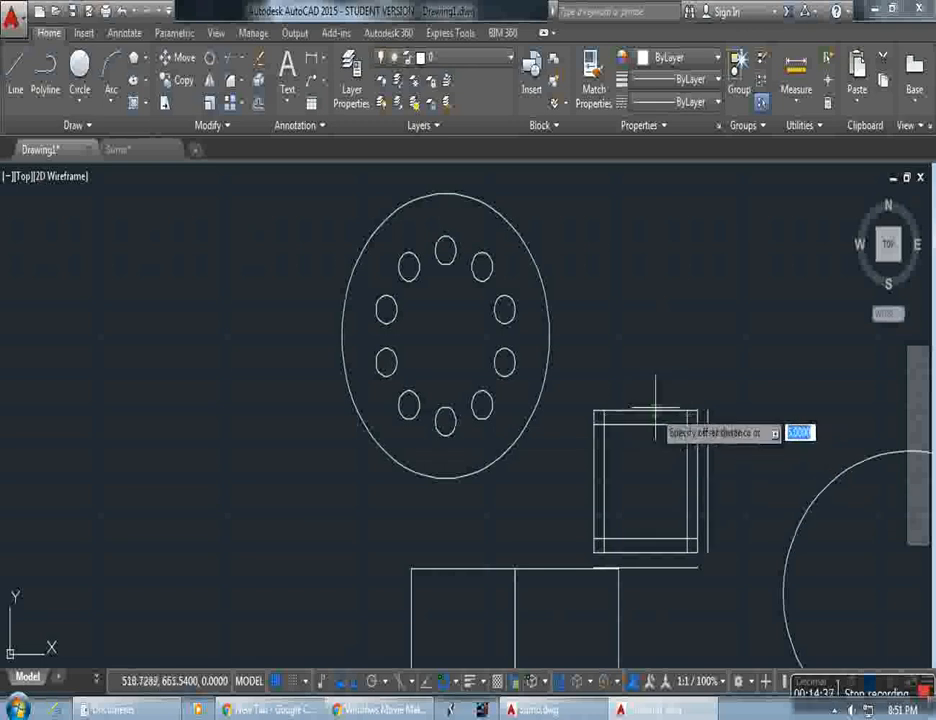
{"action": "key", "text": "Return"}
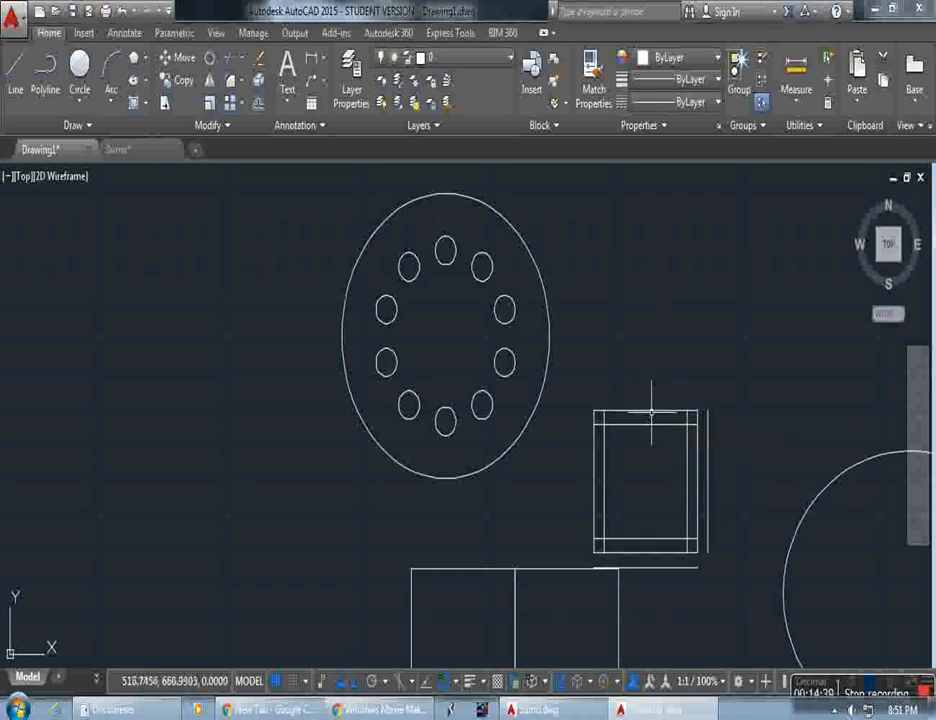
{"action": "key", "text": "Return"}
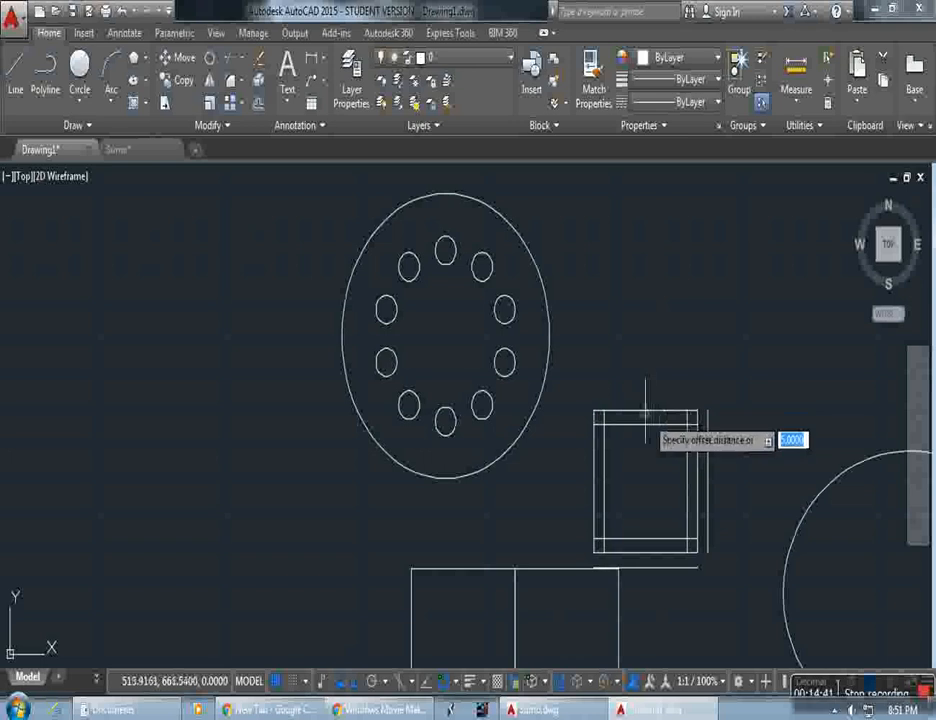
{"action": "left_click", "coordinate": [645, 410]}
{"action": "left_click", "coordinate": [652, 380]}
{"action": "left_click", "coordinate": [660, 297]}
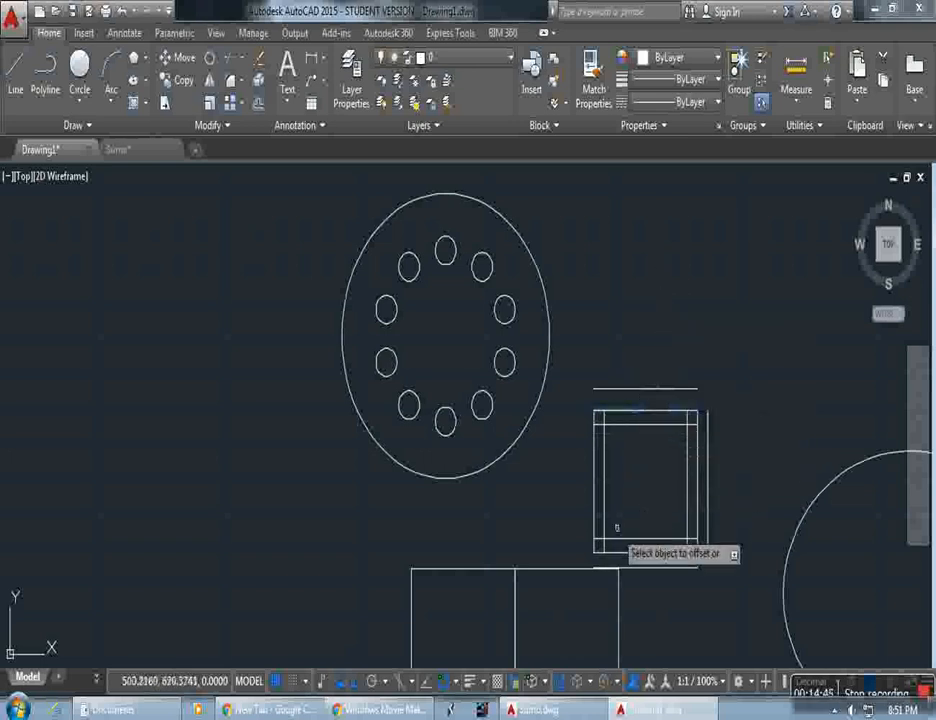
Offset the single square's left edge outward by the same picked distance
{"action": "key", "text": "Return"}
{"action": "key", "text": "Return"}
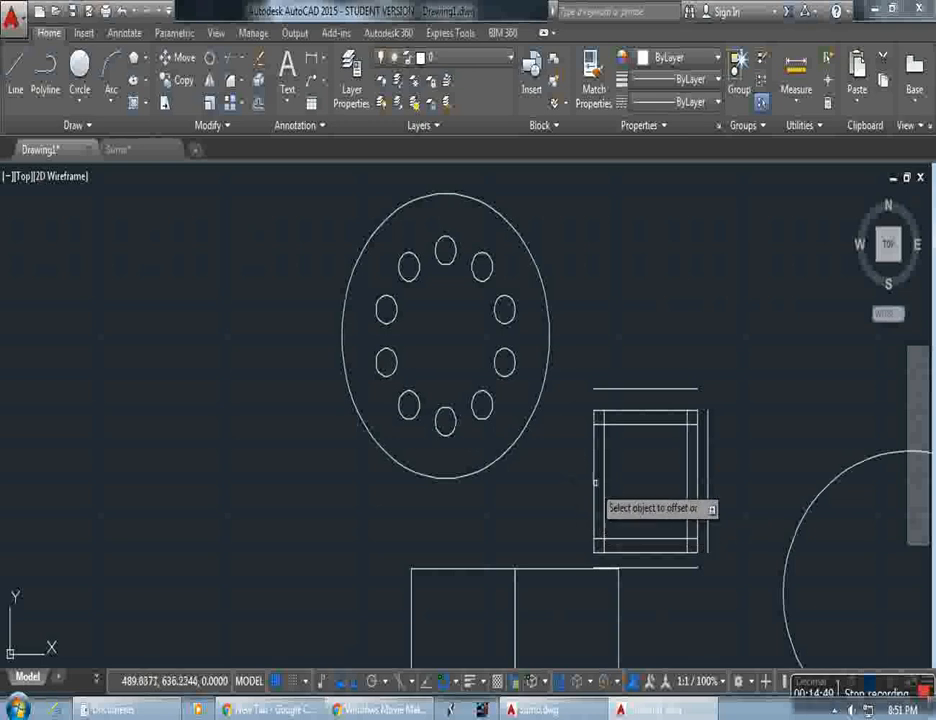
{"action": "left_click", "coordinate": [595, 484]}
{"action": "left_click", "coordinate": [576, 485]}
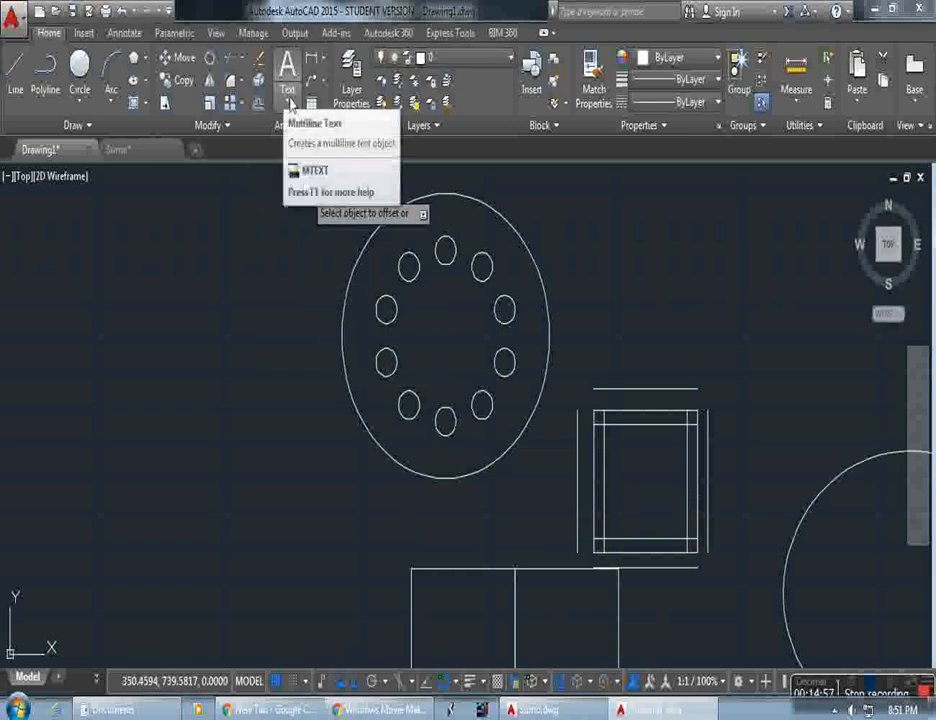
Place a multiline text box in the left adjoining square, starting from that square's lower-left corner
{"action": "left_click", "coordinate": [291, 82]}
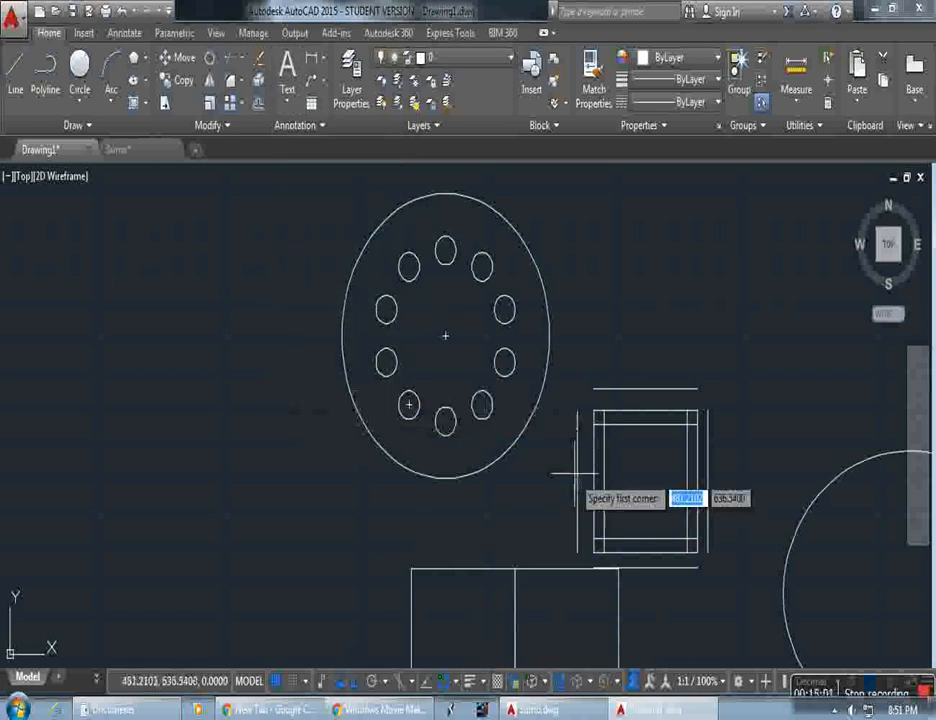
{"action": "scroll", "coordinate": [581, 476], "scroll_direction": "down", "scroll_amount": 3}
{"action": "scroll", "coordinate": [477, 490], "scroll_direction": "up", "scroll_amount": 4}
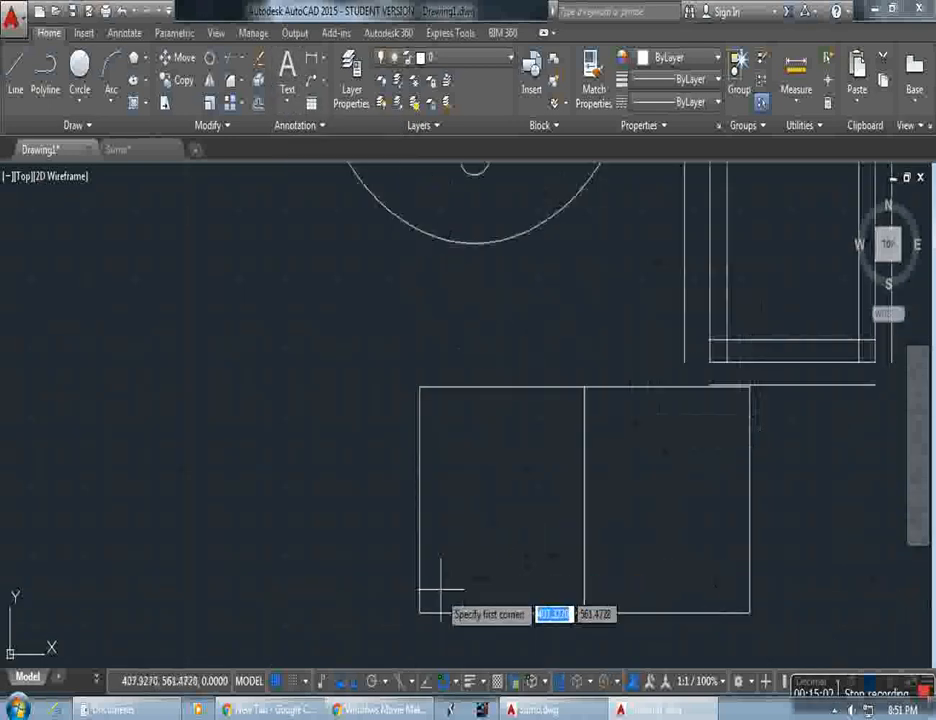
{"action": "left_click", "coordinate": [419, 613]}
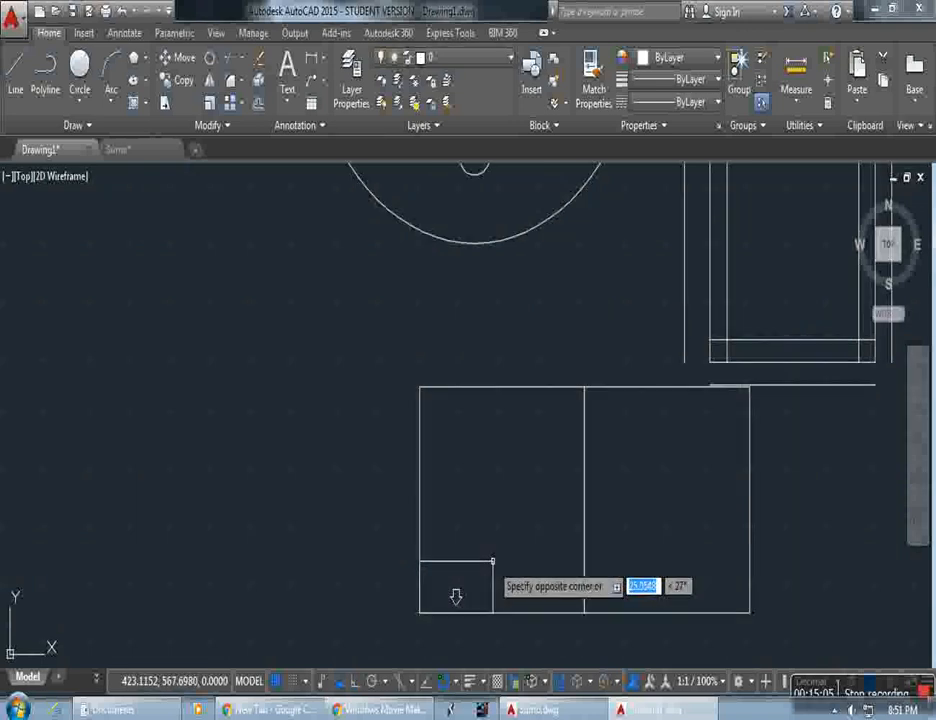
{"action": "left_click", "coordinate": [498, 536]}
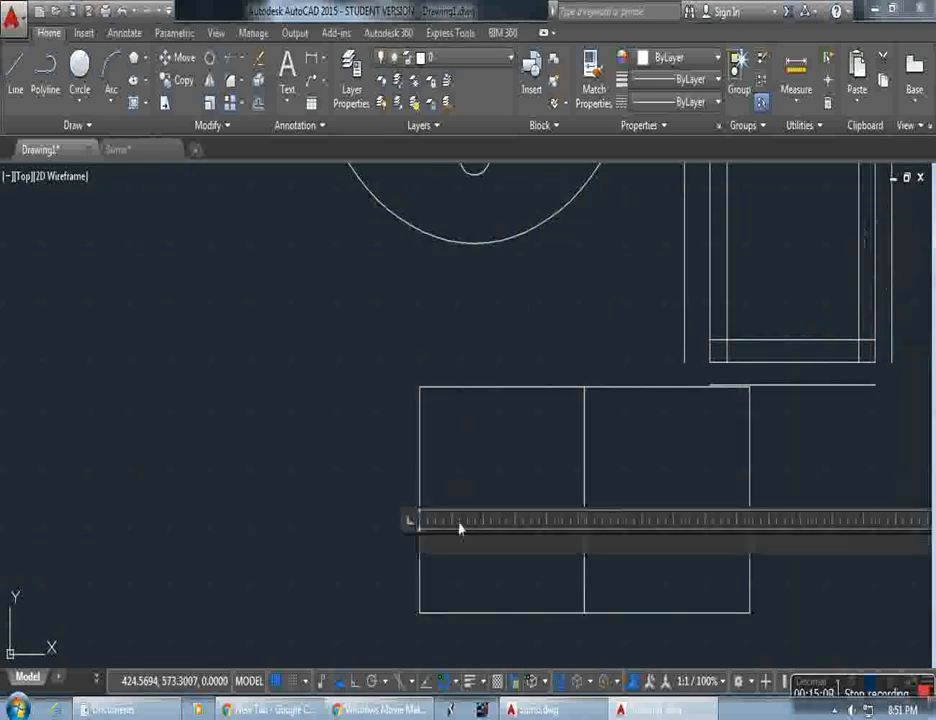
Add a tab stop at 3.8 to the empty text box and accept the paragraph settings
{"action": "scroll", "coordinate": [459, 511], "scroll_direction": "down", "scroll_amount": 5}
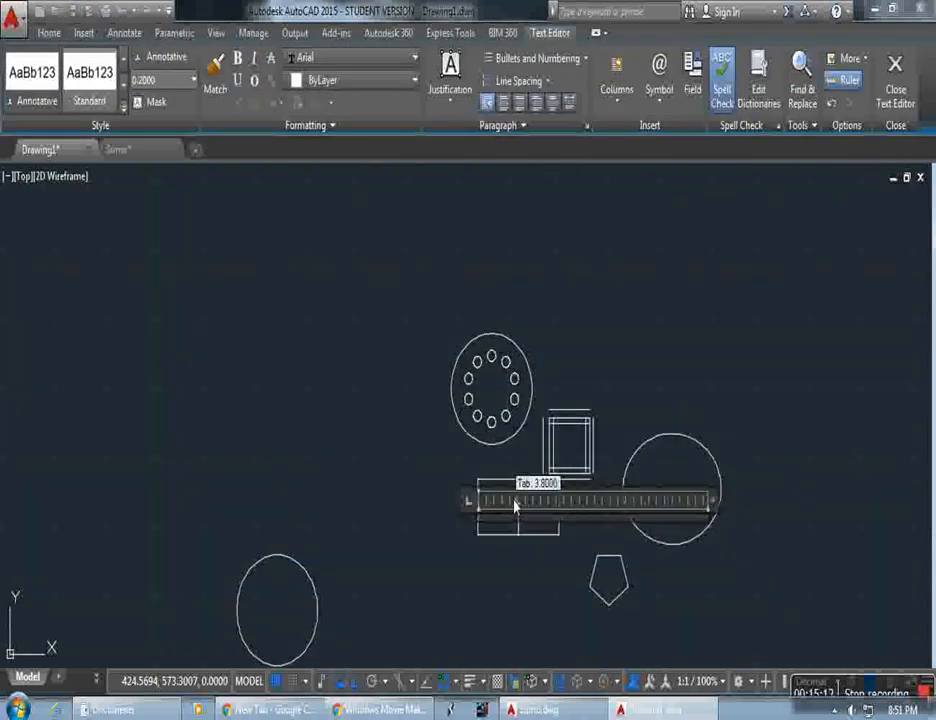
{"action": "double_click", "coordinate": [499, 502]}
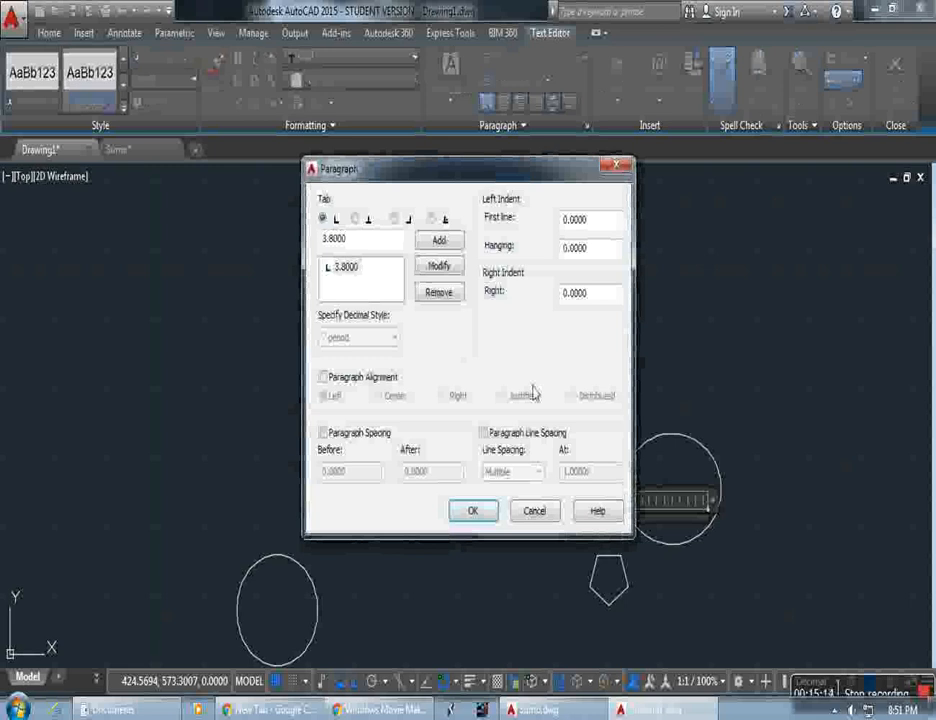
{"action": "left_click", "coordinate": [474, 511]}
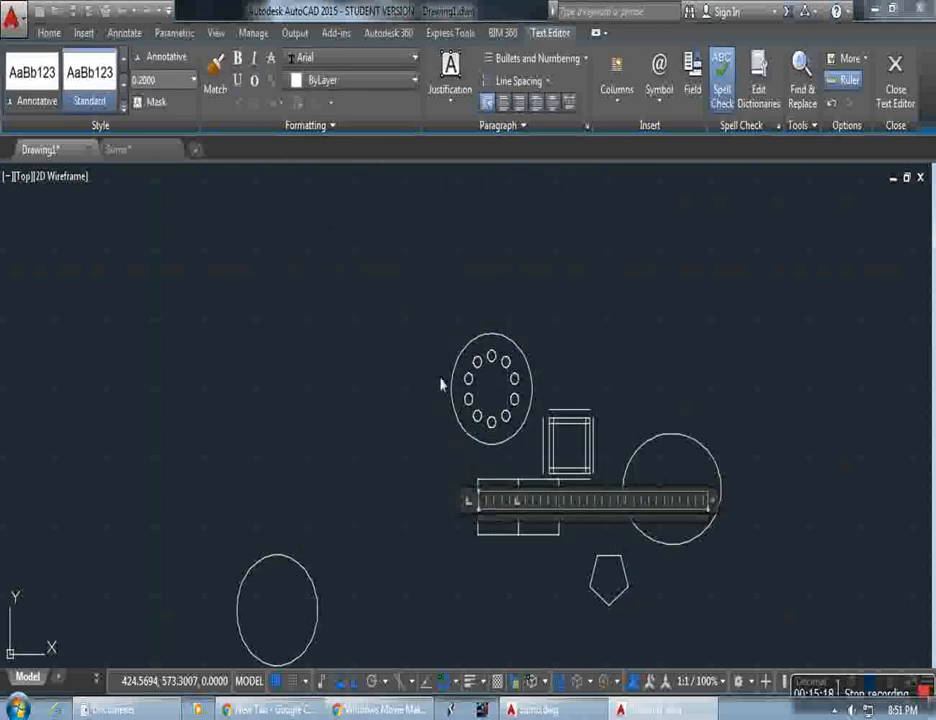
Try the Annotative text style, return to Standard, and close the text editor without entering text
{"action": "left_click", "coordinate": [43, 80]}
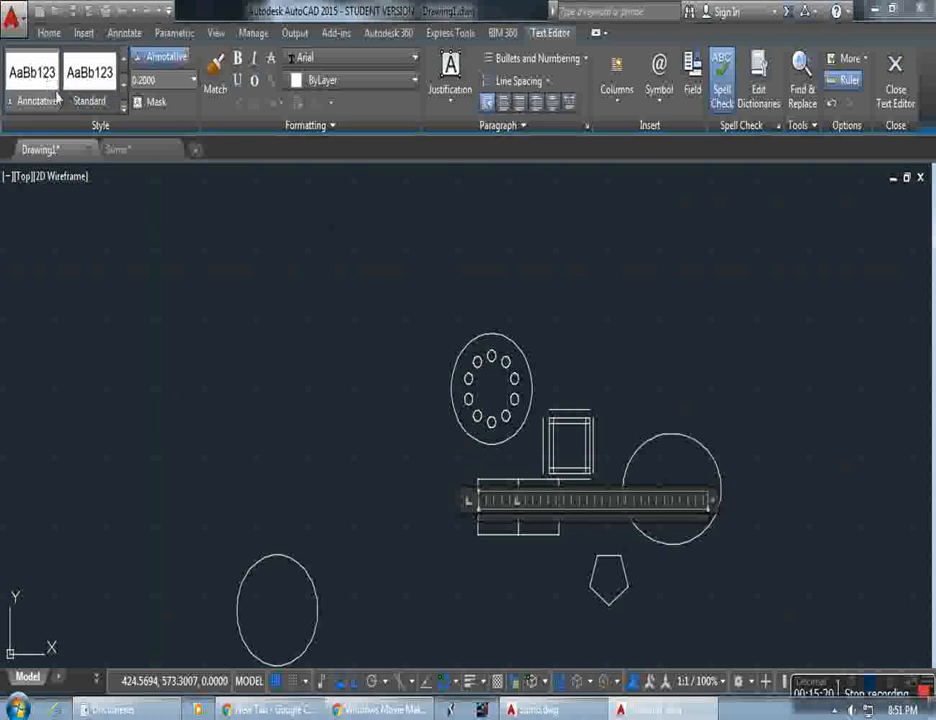
{"action": "left_click", "coordinate": [91, 76]}
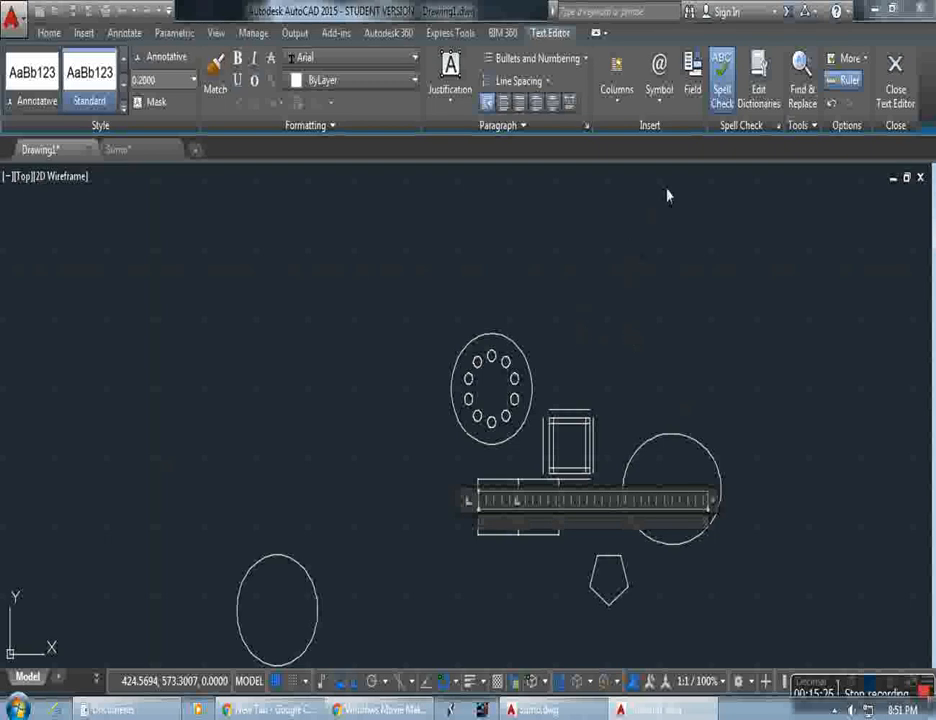
{"action": "left_click", "coordinate": [895, 75]}
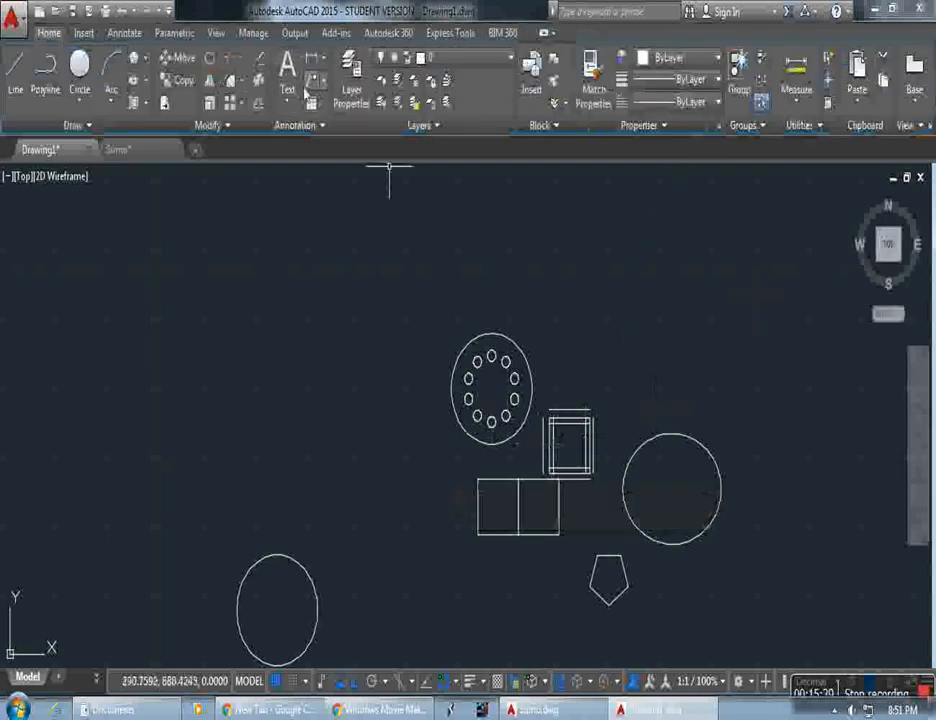
Add a linear dimension to the bottom edge of the left adjoining square, with the dimension line below it
{"action": "left_click", "coordinate": [314, 60]}
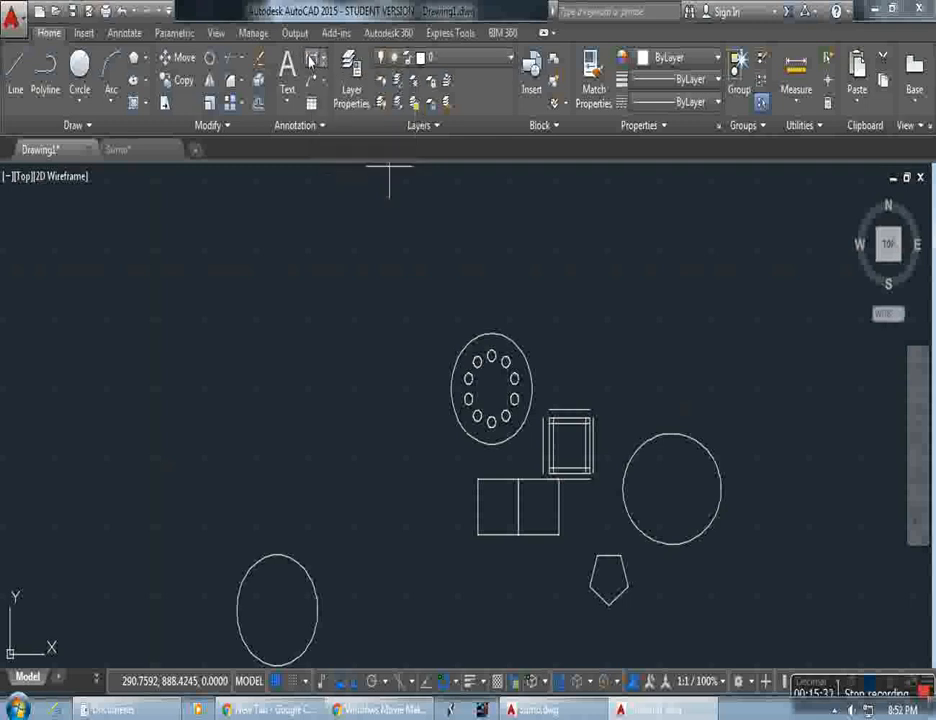
{"action": "scroll", "coordinate": [490, 560], "scroll_direction": "up", "scroll_amount": 2}
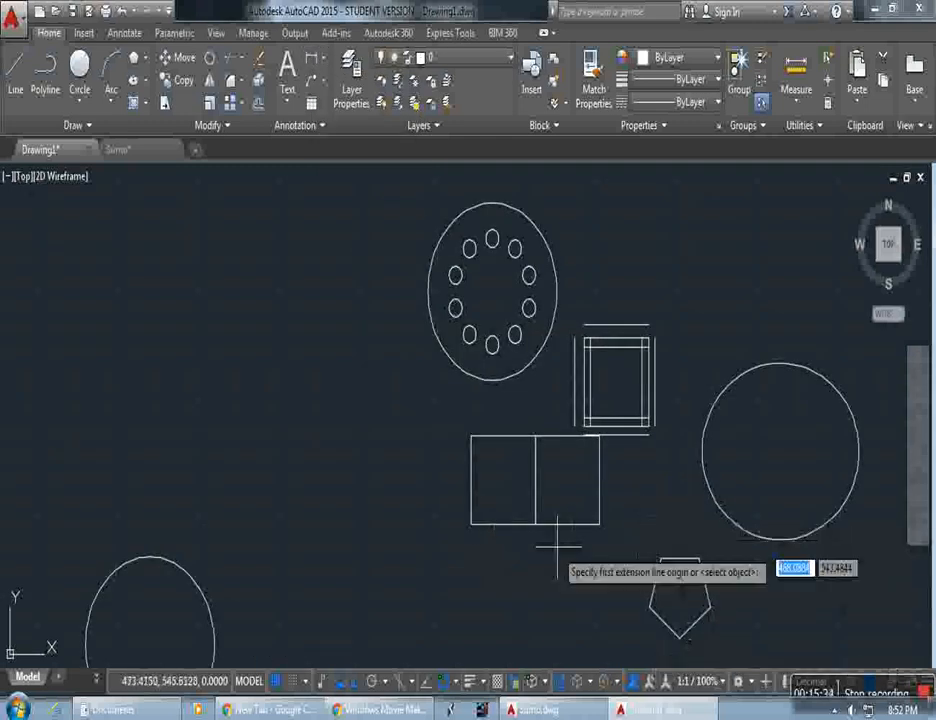
{"action": "left_click", "coordinate": [473, 522]}
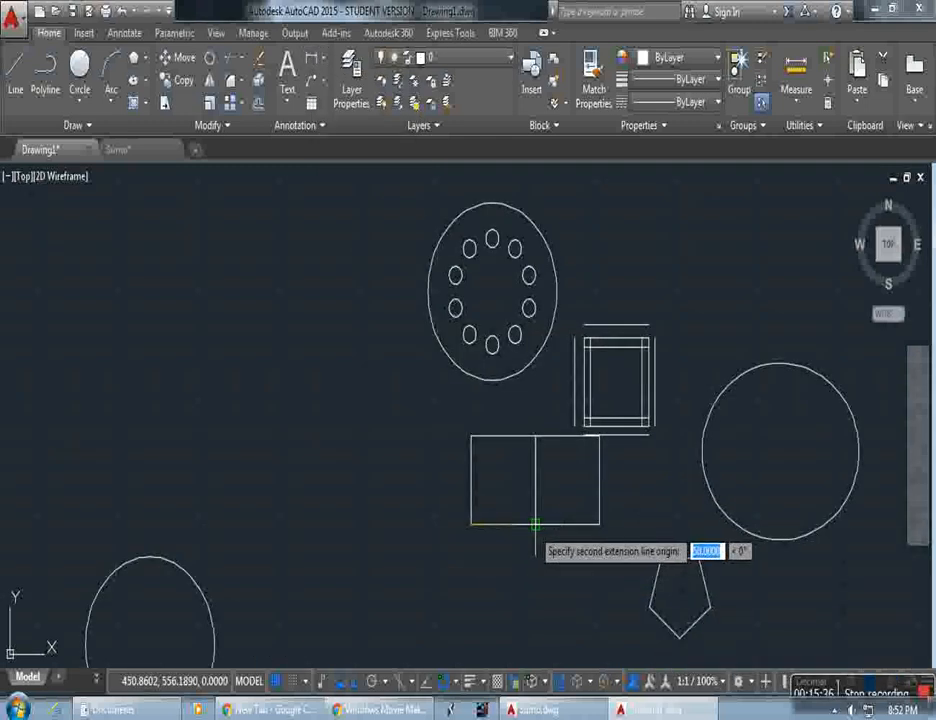
{"action": "left_click", "coordinate": [535, 522]}
{"action": "scroll", "coordinate": [528, 525], "scroll_direction": "up", "scroll_amount": 4}
{"action": "scroll", "coordinate": [527, 565], "scroll_direction": "up", "scroll_amount": 3}
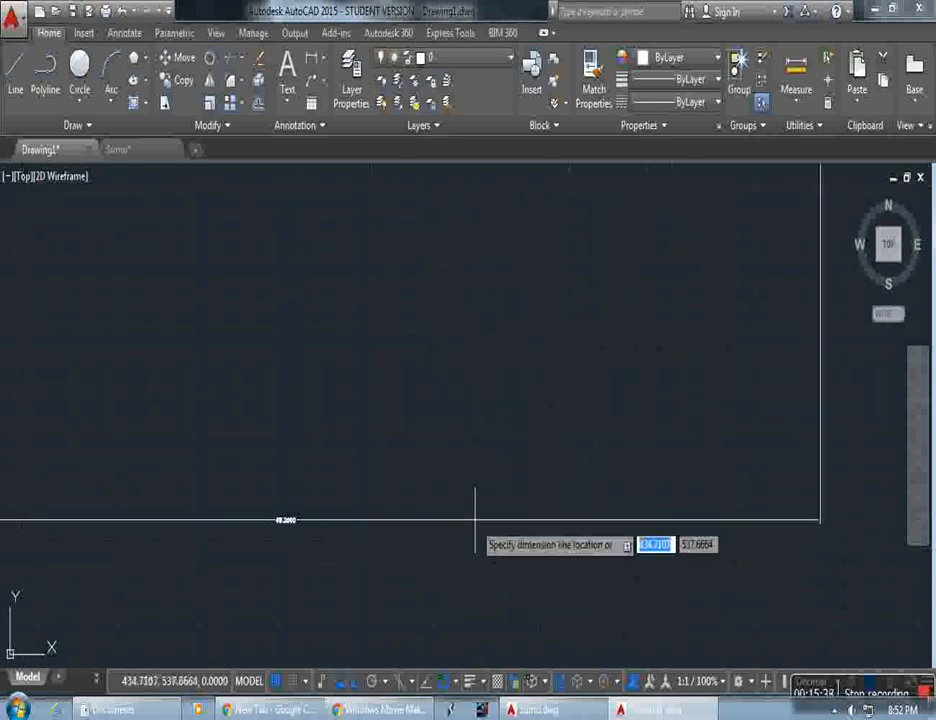
{"action": "scroll", "coordinate": [290, 425], "scroll_direction": "up", "scroll_amount": 2}
{"action": "scroll", "coordinate": [308, 405], "scroll_direction": "down", "scroll_amount": 4}
{"action": "scroll", "coordinate": [311, 408], "scroll_direction": "up", "scroll_amount": 2}
{"action": "left_click", "coordinate": [311, 408]}
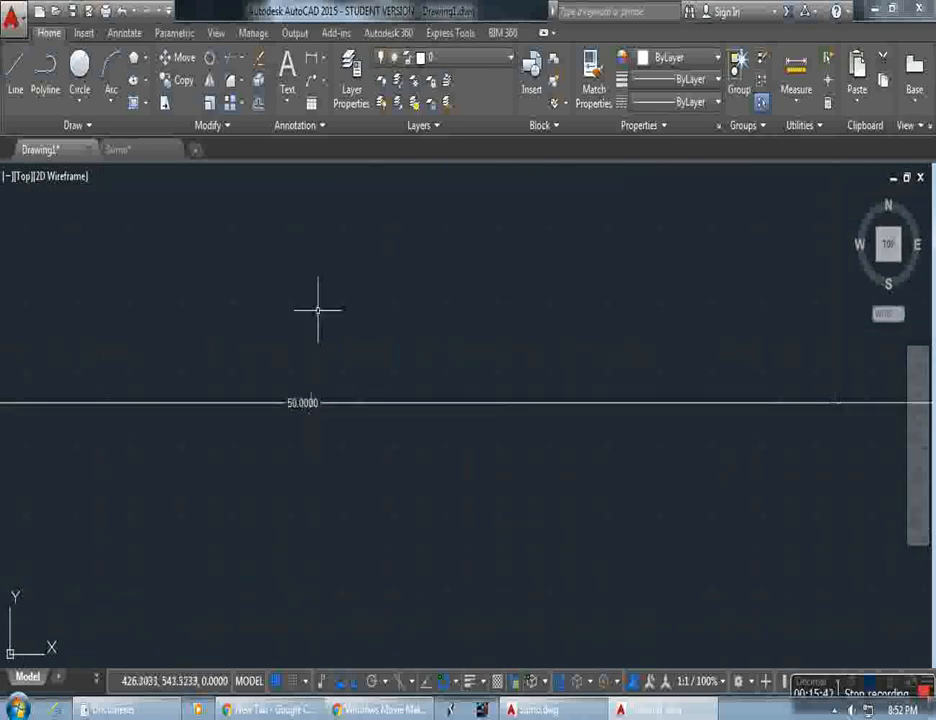
Add a diameter dimension to the large circle enclosing the ring of small circles, with its text just outside the lower-right edge
{"action": "left_click", "coordinate": [322, 62]}
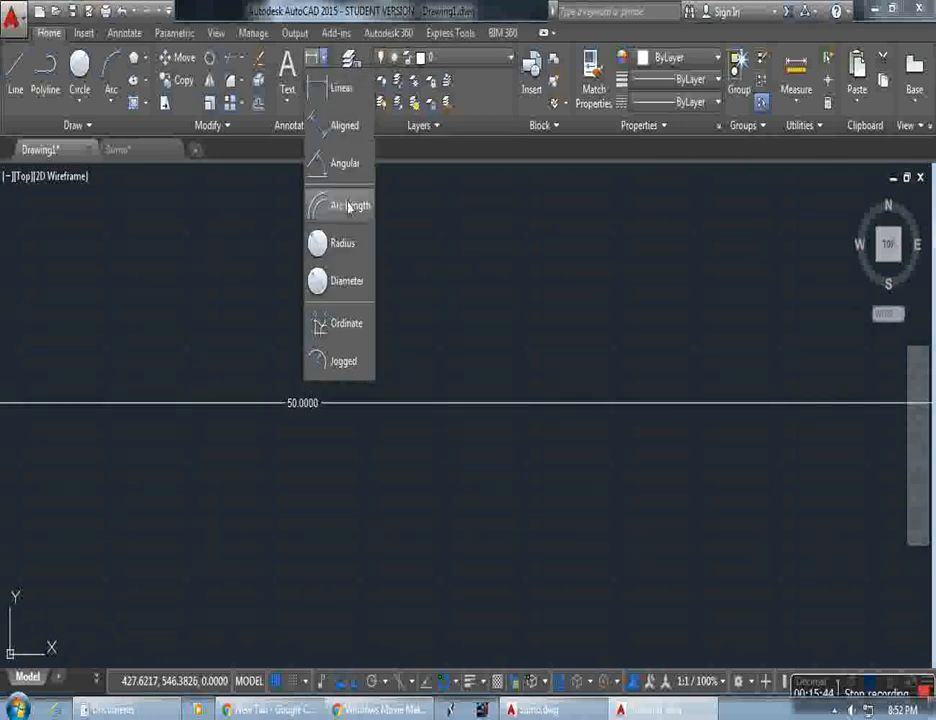
{"action": "left_click", "coordinate": [340, 290]}
{"action": "scroll", "coordinate": [360, 320], "scroll_direction": "down", "scroll_amount": 7}
{"action": "scroll", "coordinate": [386, 346], "scroll_direction": "up", "scroll_amount": 4}
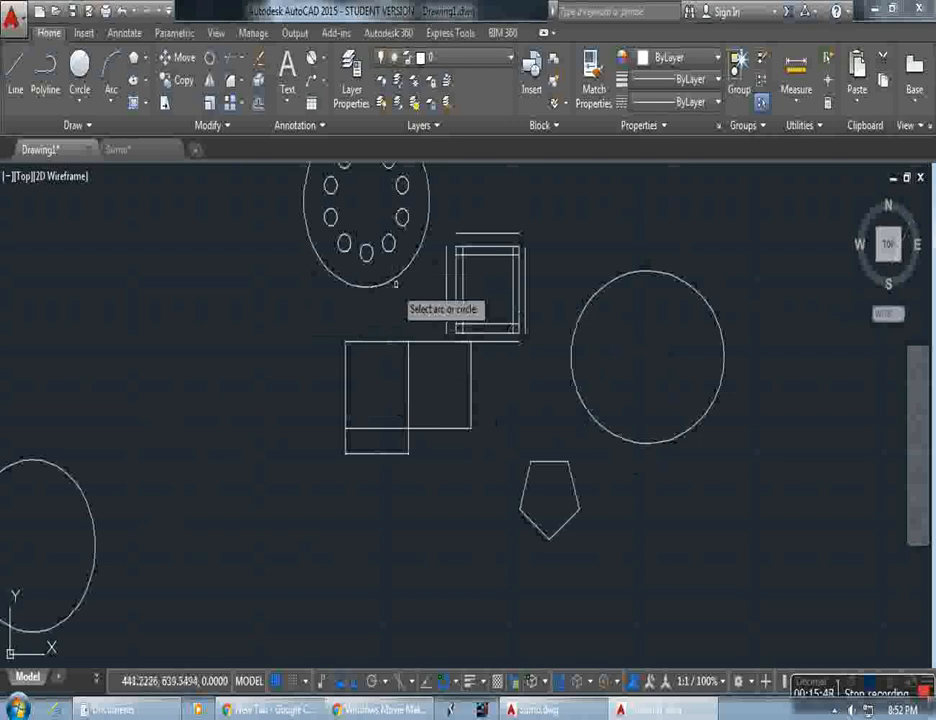
{"action": "left_click", "coordinate": [391, 278]}
{"action": "scroll", "coordinate": [393, 277], "scroll_direction": "up", "scroll_amount": 5}
{"action": "scroll", "coordinate": [405, 318], "scroll_direction": "up", "scroll_amount": 5}
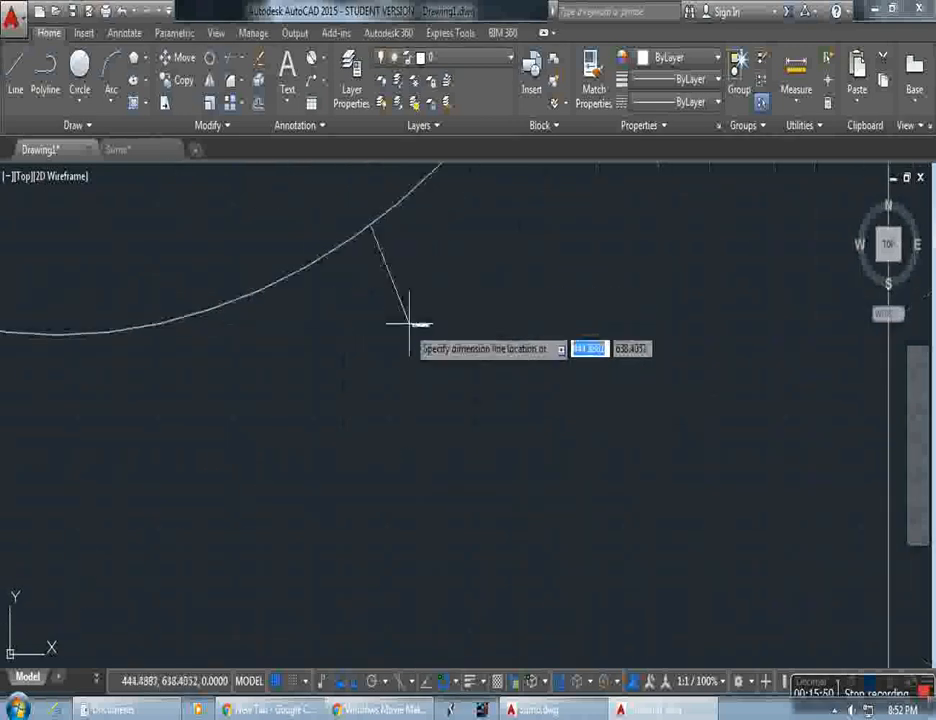
{"action": "left_click", "coordinate": [409, 323]}
{"action": "scroll", "coordinate": [418, 410], "scroll_direction": "down", "scroll_amount": 8}
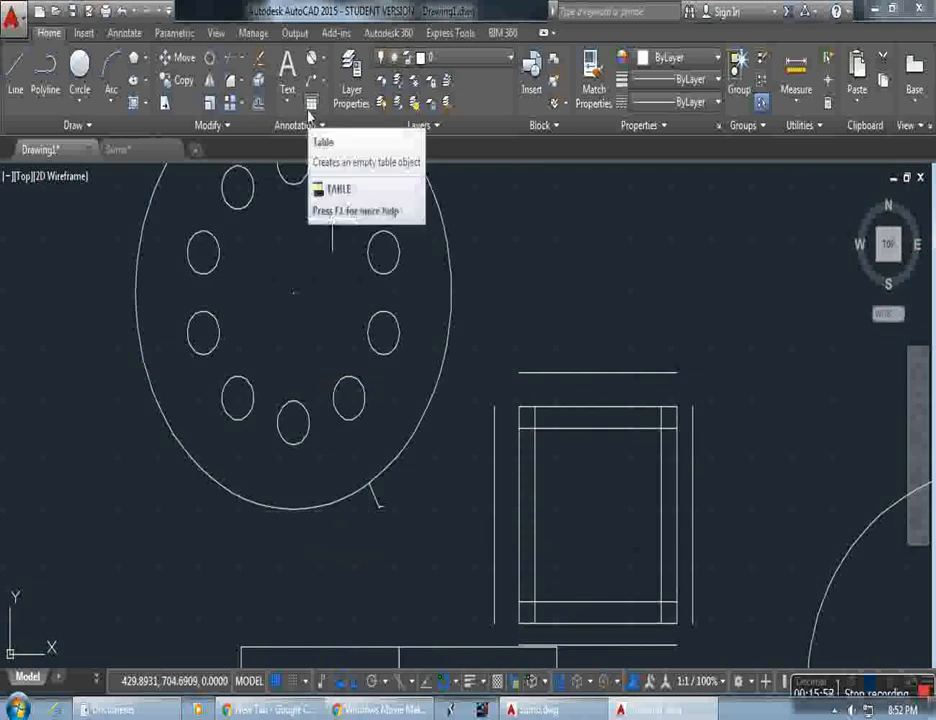
Draw a circle with a diameter of 50 in the empty area above and to the right of the existing shapes
{"action": "scroll", "coordinate": [450, 420], "scroll_direction": "down", "scroll_amount": 5}
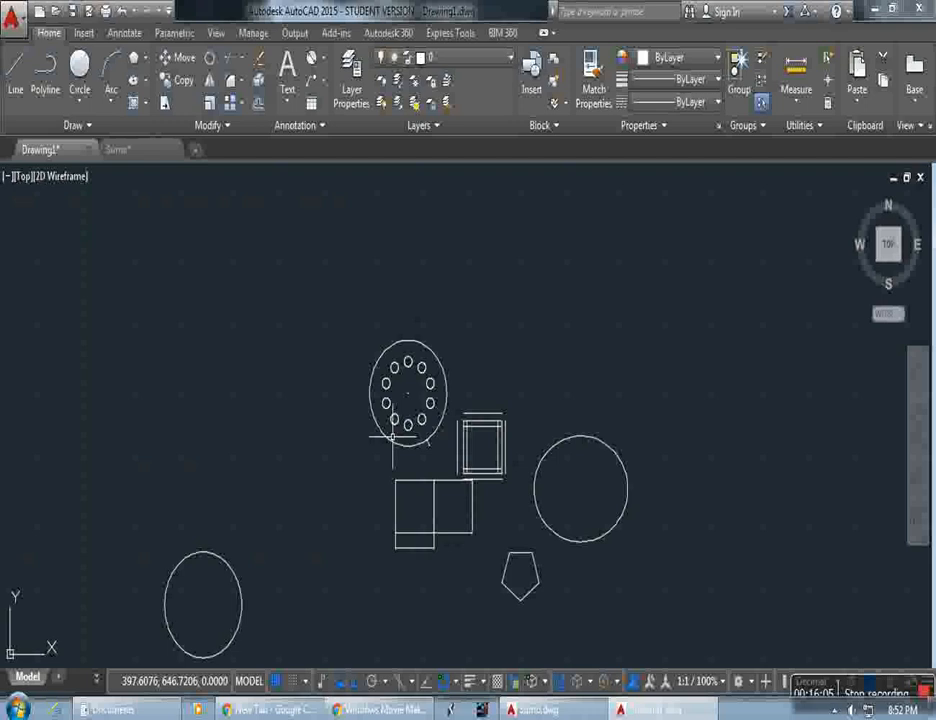
{"action": "left_click", "coordinate": [82, 64]}
{"action": "left_click", "coordinate": [697, 297]}
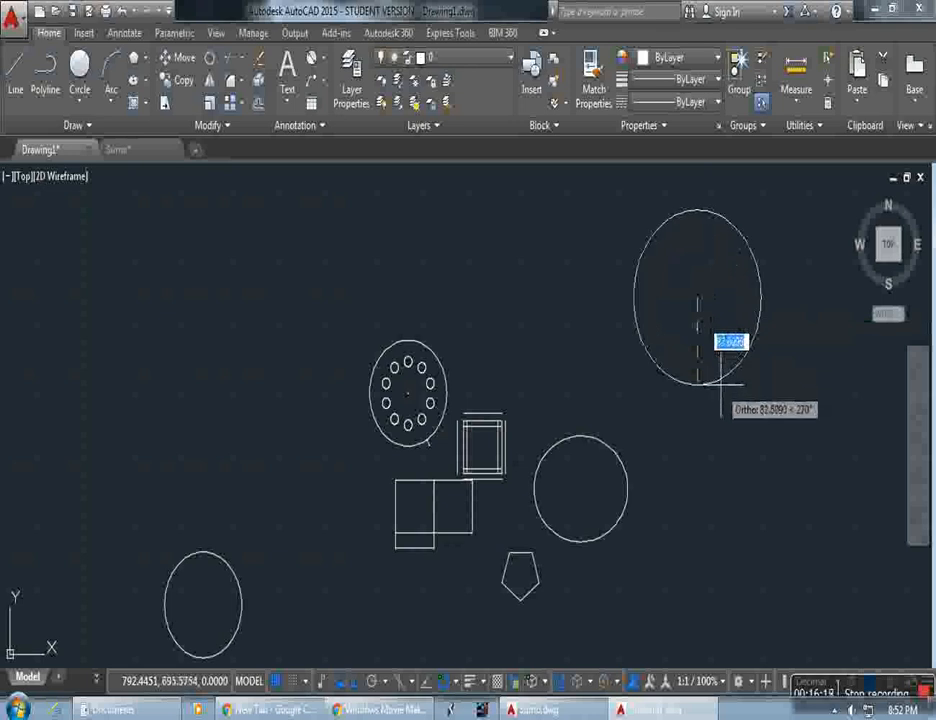
{"action": "type", "text": "d"}
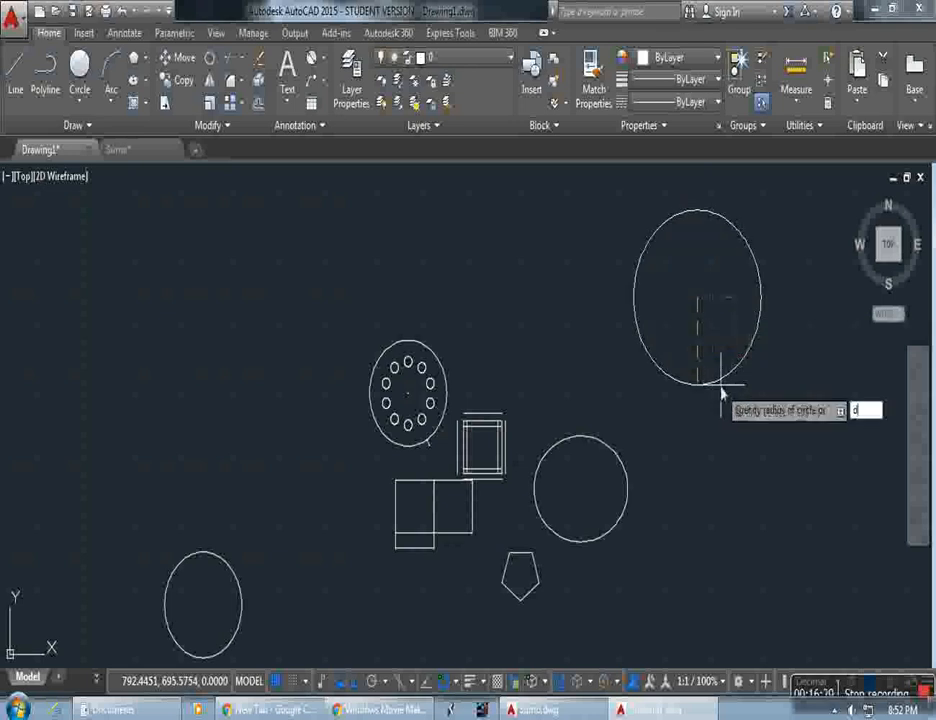
{"action": "key", "text": "Return"}
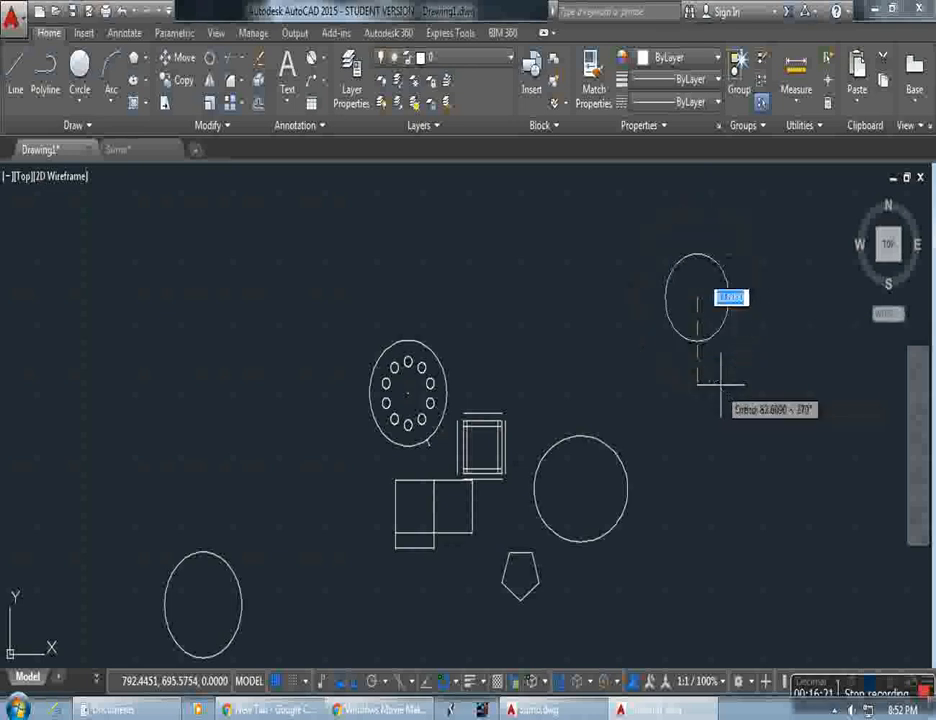
{"action": "type", "text": "50"}
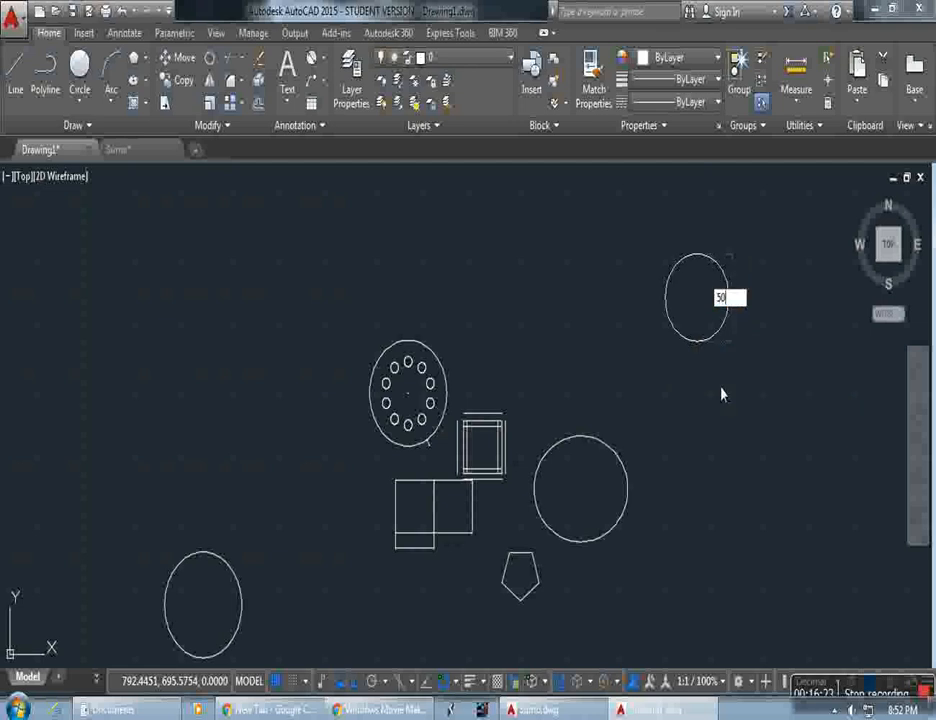
{"action": "key", "text": "Return"}
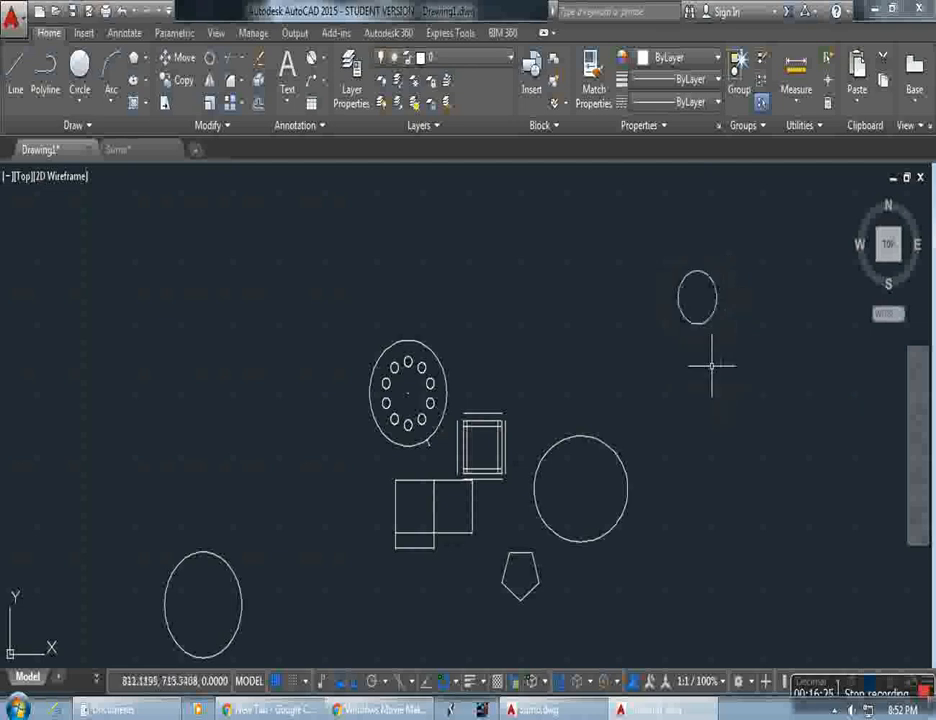
Start a new rectangle with the Rectangle command, ready for its first corner point
{"action": "scroll", "coordinate": [713, 338], "scroll_direction": "up", "scroll_amount": 3}
{"action": "scroll", "coordinate": [726, 329], "scroll_direction": "down", "scroll_amount": 2}
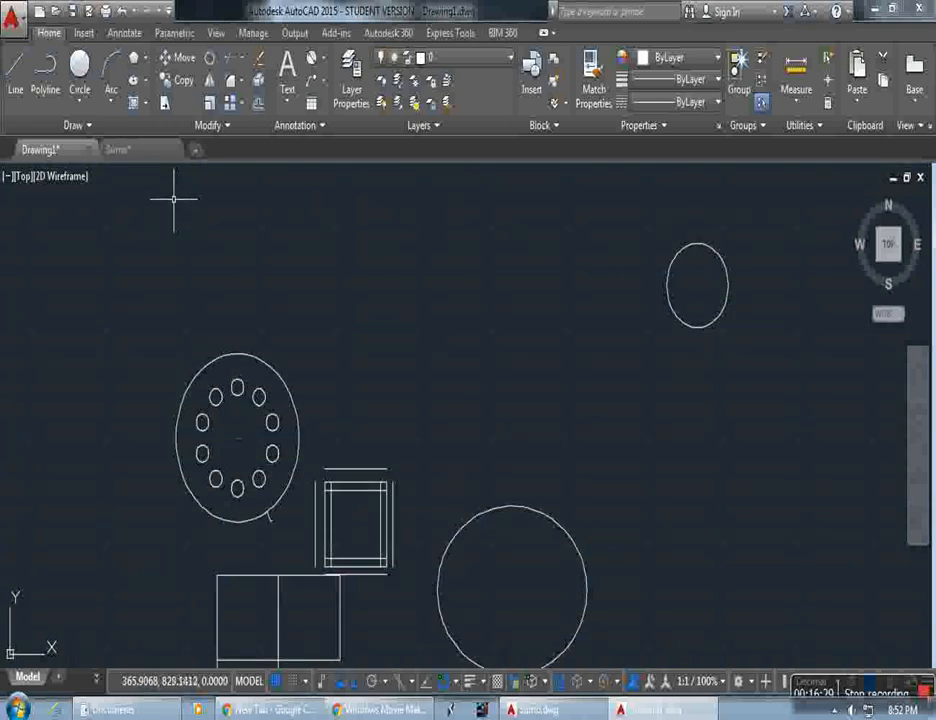
{"action": "left_click", "coordinate": [15, 78]}
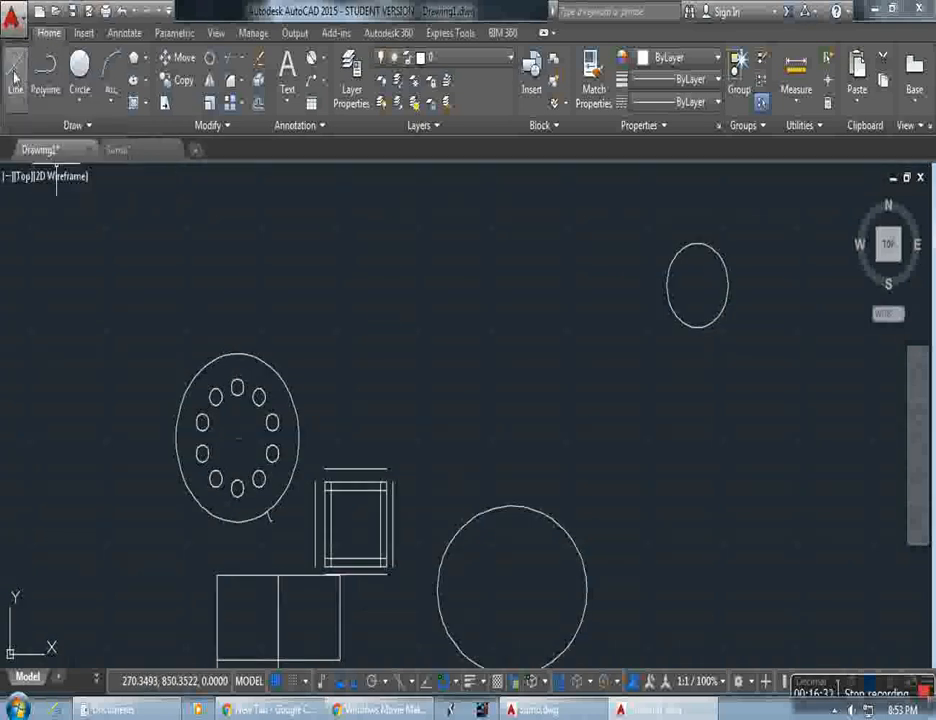
{"action": "left_click", "coordinate": [147, 60]}
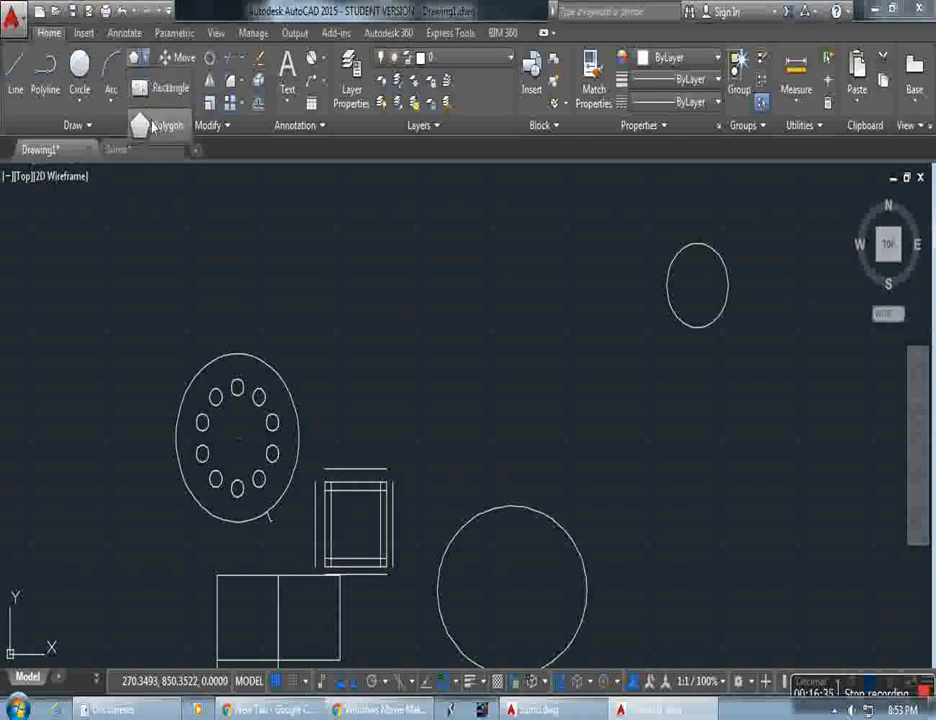
{"action": "left_click", "coordinate": [162, 95]}
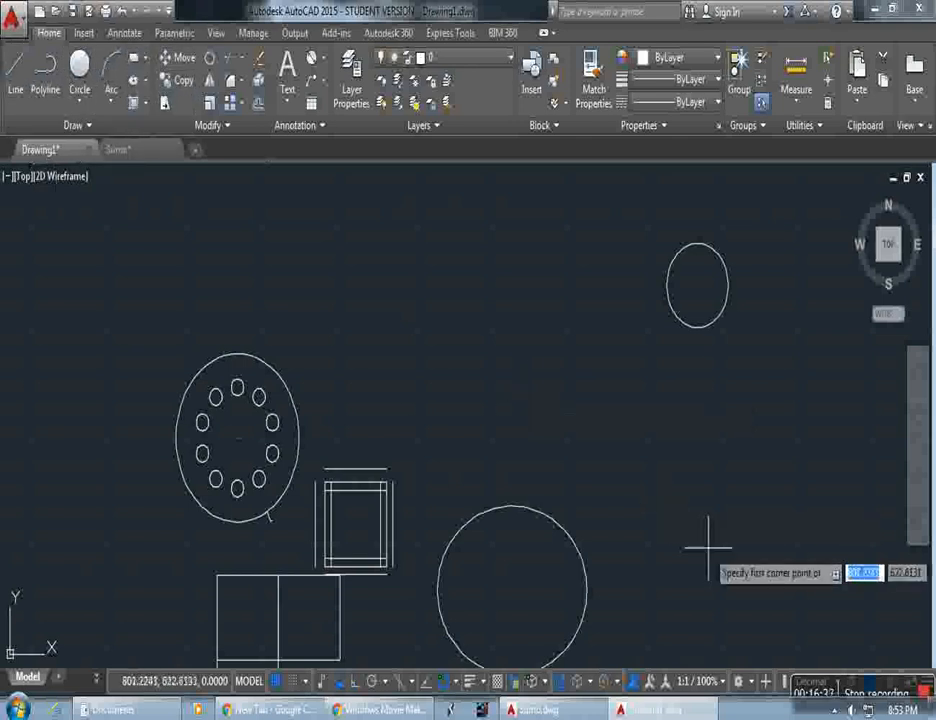